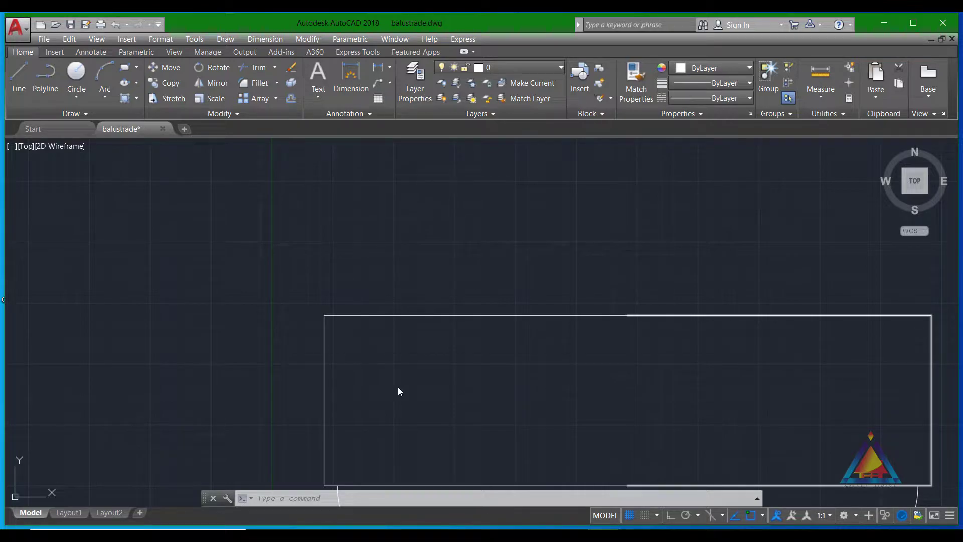
Zoom out and pan until the whole baluster profile drawing is centred in Model space.
scroll(612, 365, "down", 4)
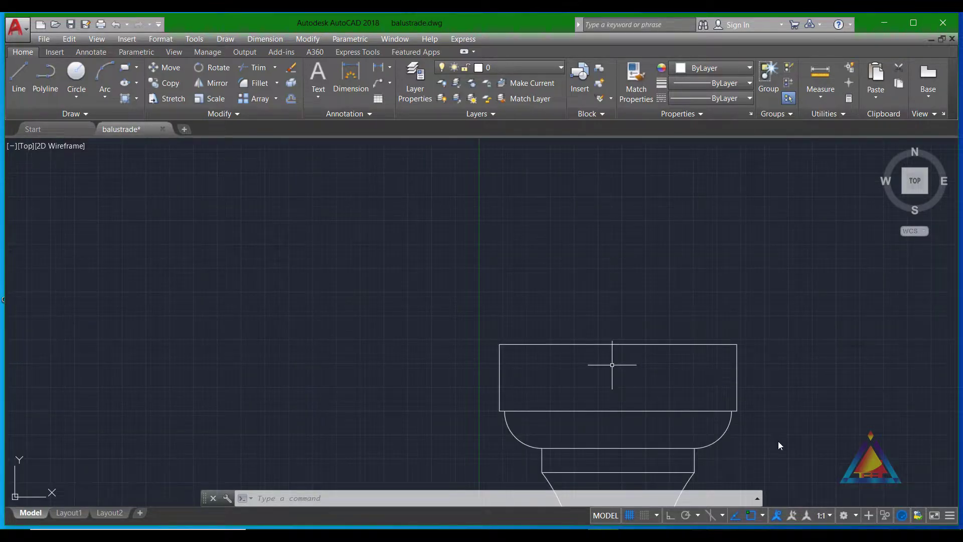
scroll(839, 403, "down", 2)
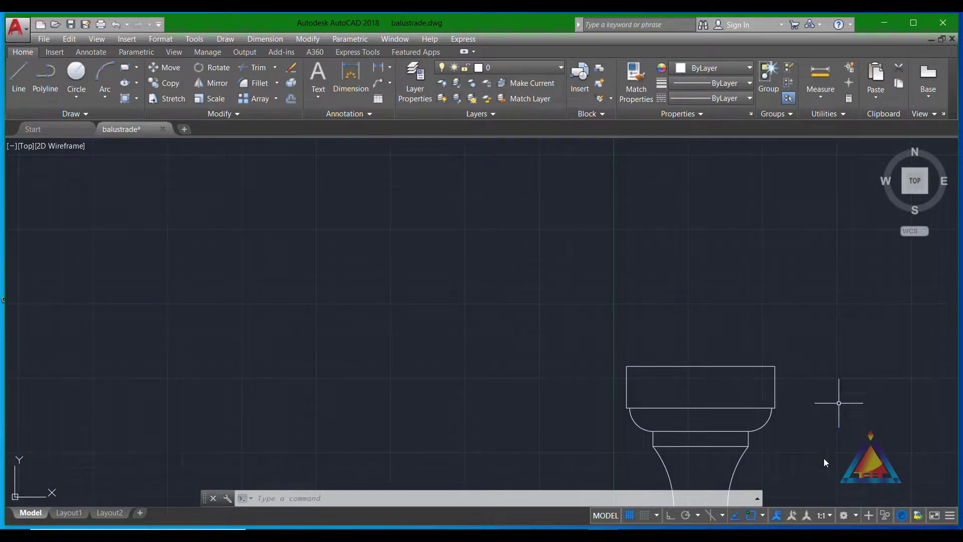
middle_click_drag(822, 450, 717, 363)
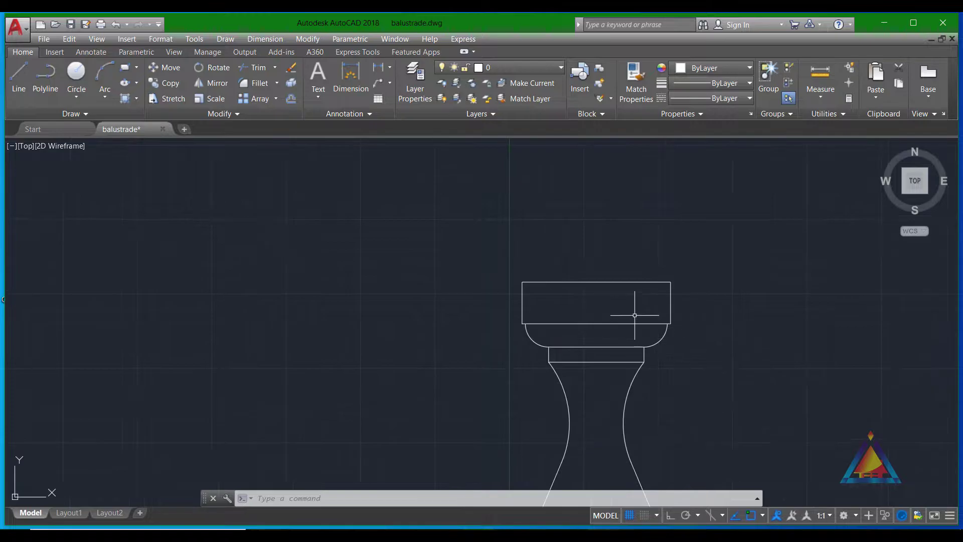
middle_click_drag(635, 319, 585, 319)
scroll(695, 370, "down", 3)
mouse_move(695, 370)
middle_mouse_down()
mouse_move(685, 377)
mouse_move(589, 319)
middle_mouse_up()
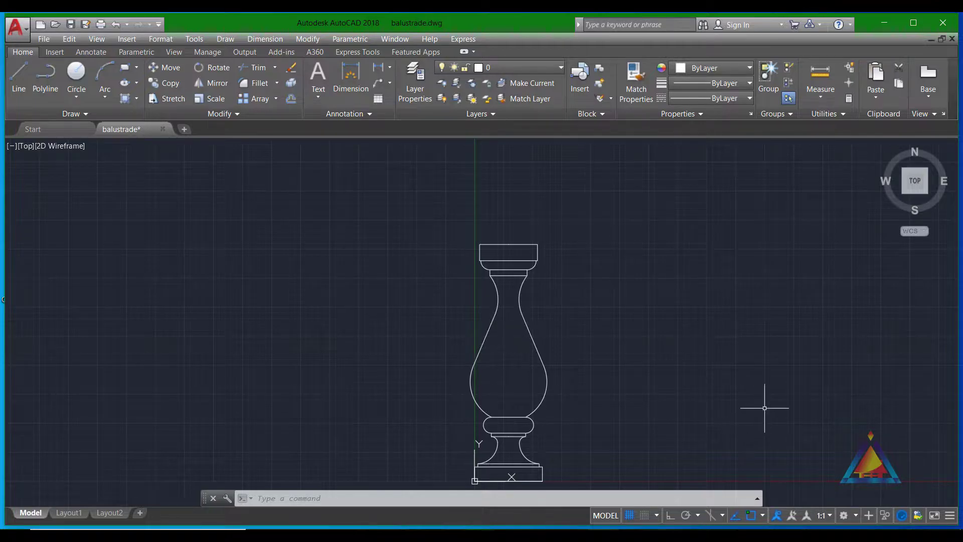
scroll(764, 402, "down", 2)
middle_click_drag(748, 441, 528, 397)
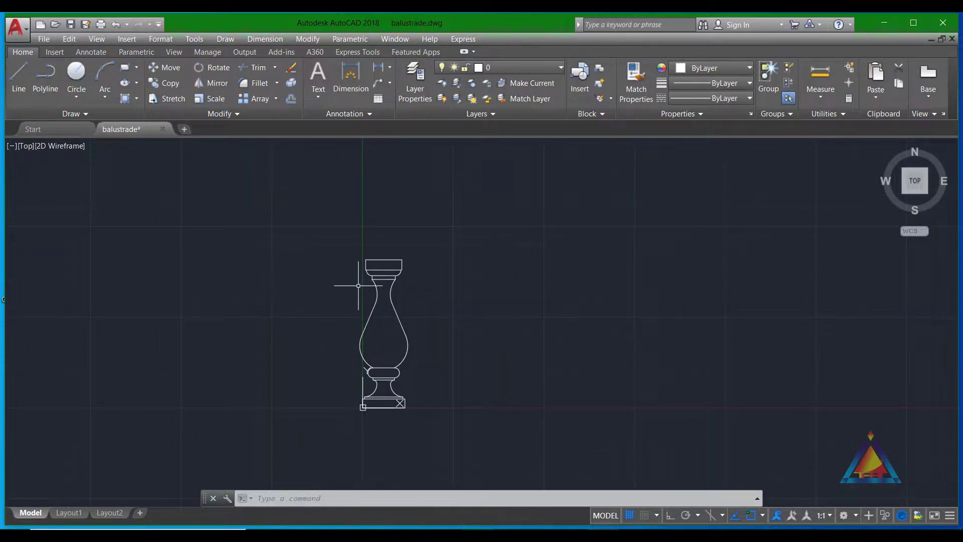
scroll(383, 387, "down", 1)
scroll(418, 375, "up", 2)
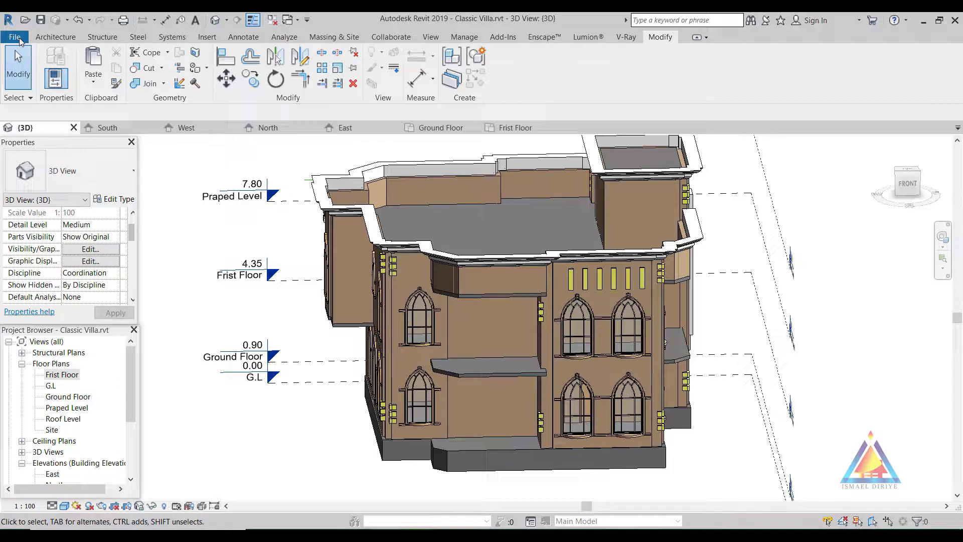
Create a new family from the Metric Baluster.rft template, saving the project first.
left_click(20, 41)
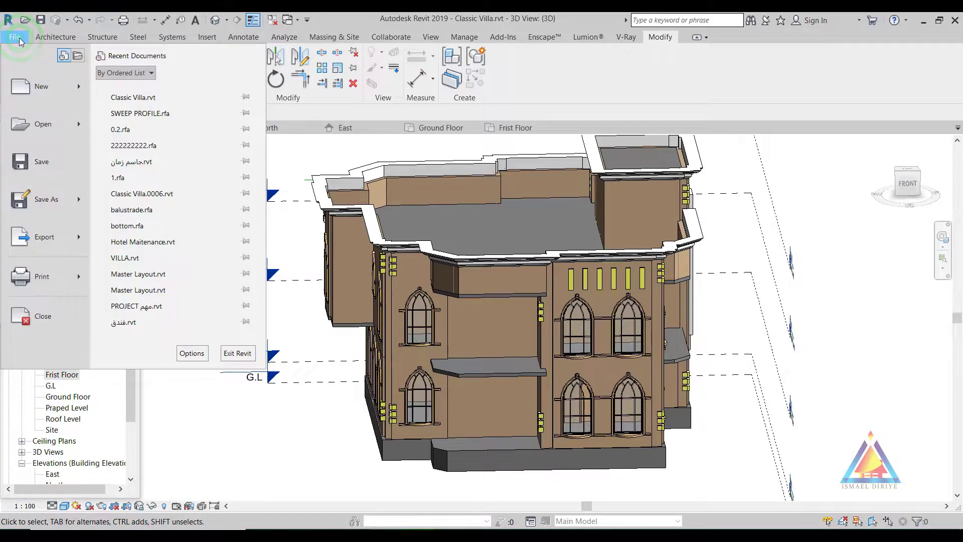
left_click(82, 87)
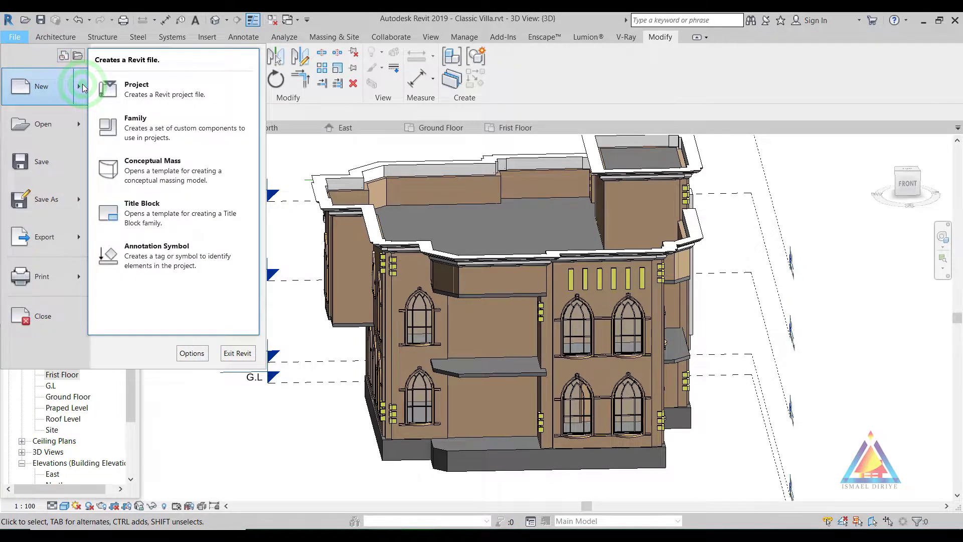
left_click(146, 122)
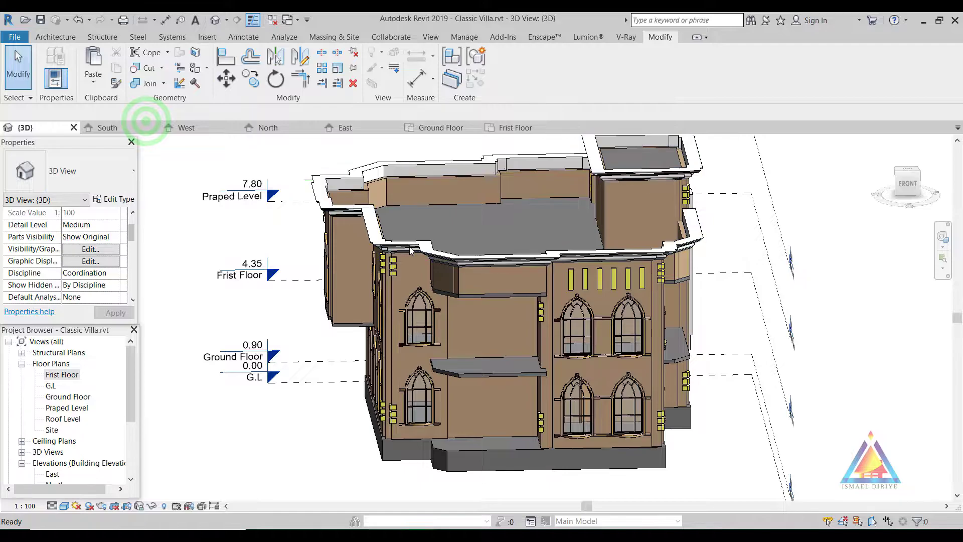
left_click(426, 247)
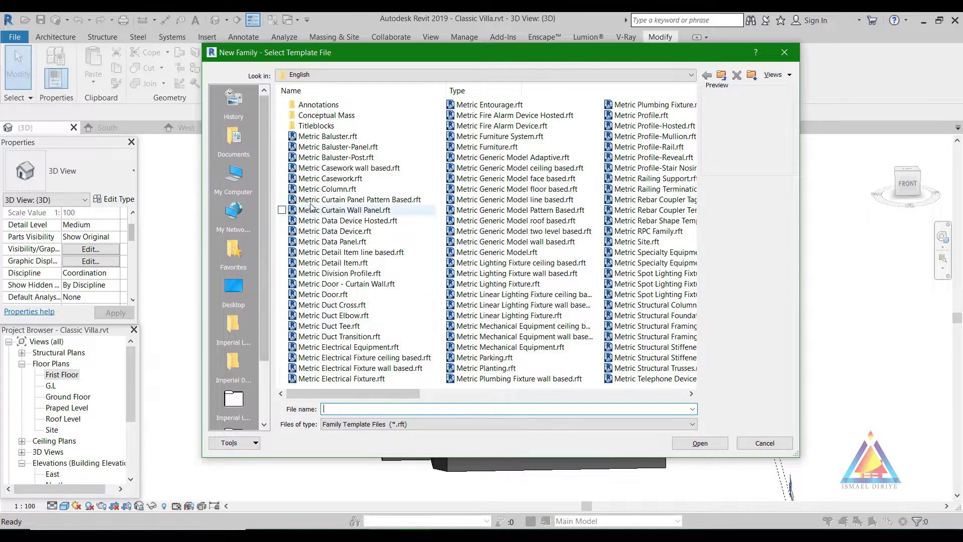
left_click(324, 140)
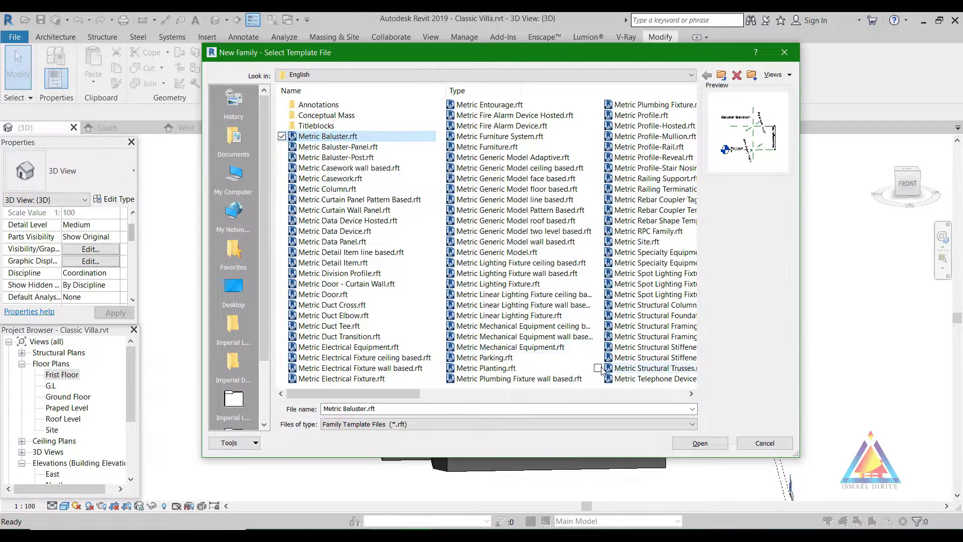
left_click(695, 442)
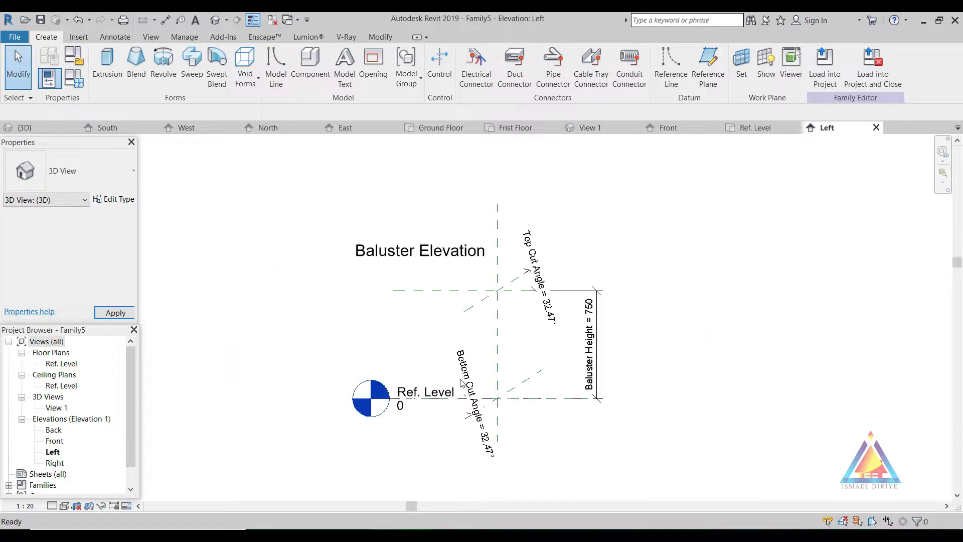
Import balustrade.dwg into the baluster family with import units set to millimeter.
middle_click_drag(555, 450, 449, 399)
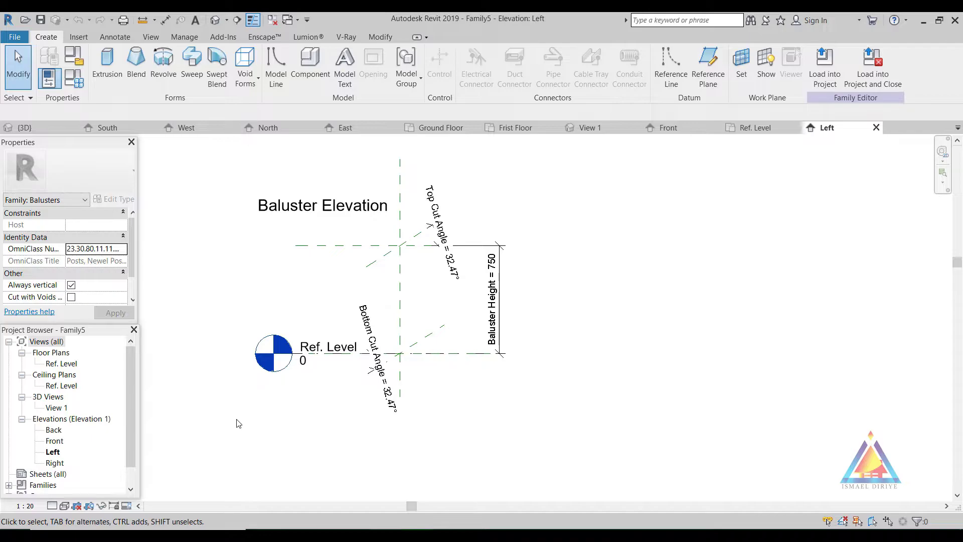
scroll(393, 353, "up", 1)
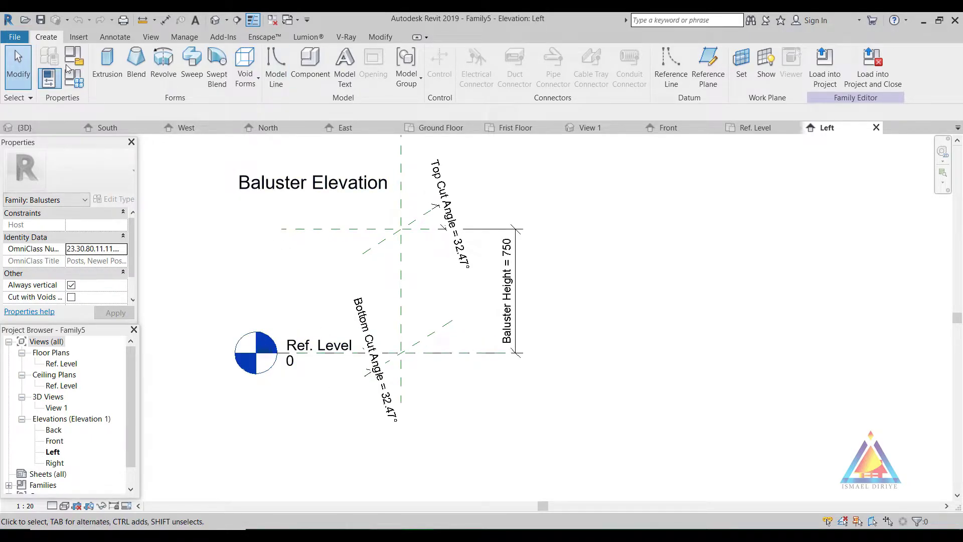
left_click(78, 39)
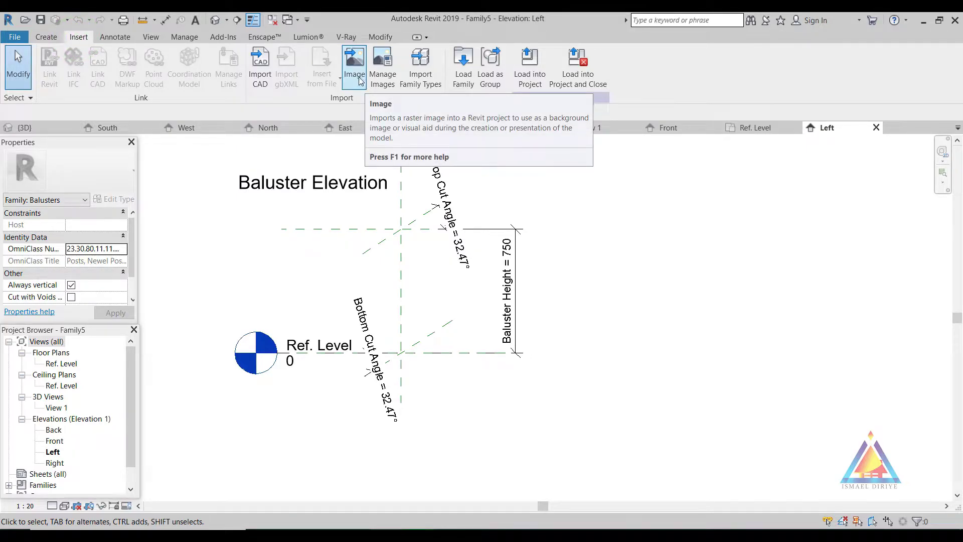
left_click(261, 82)
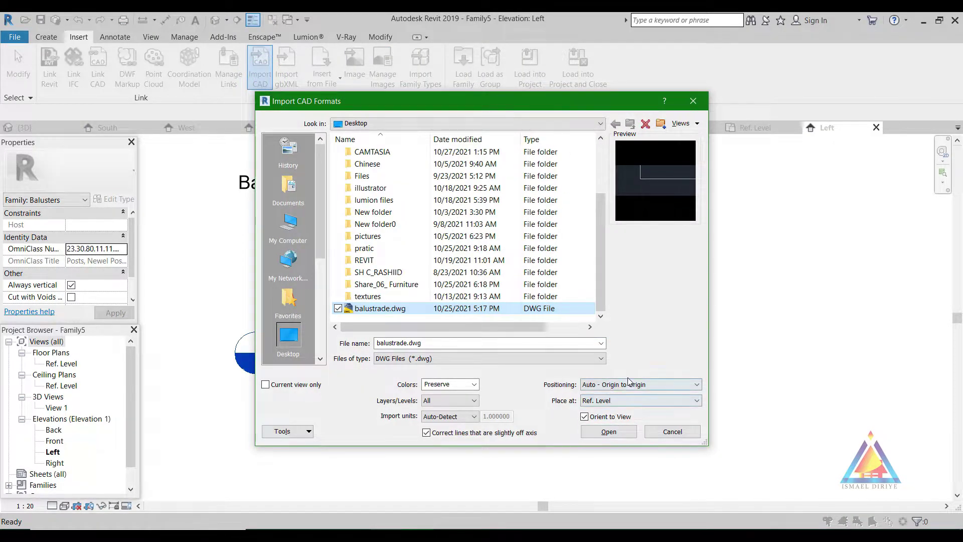
left_click(449, 419)
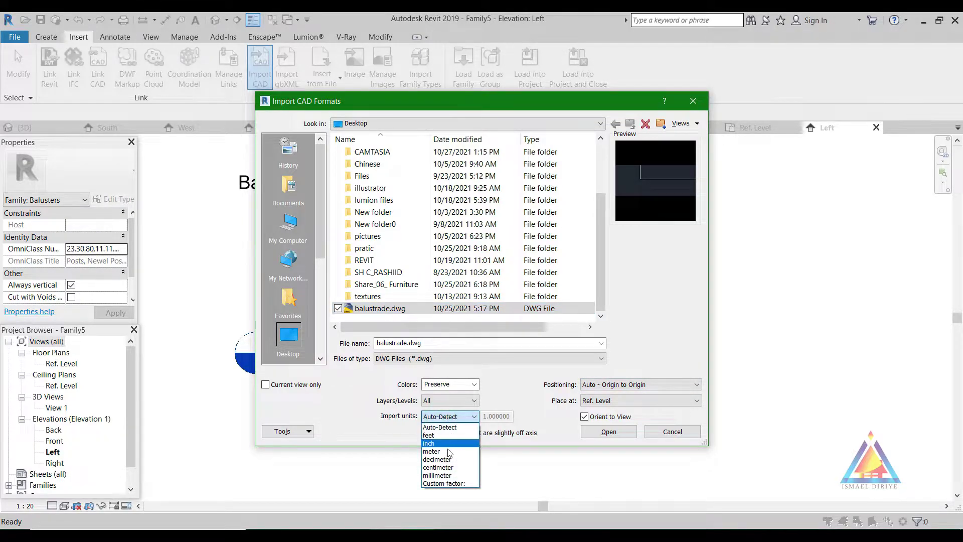
left_click(450, 475)
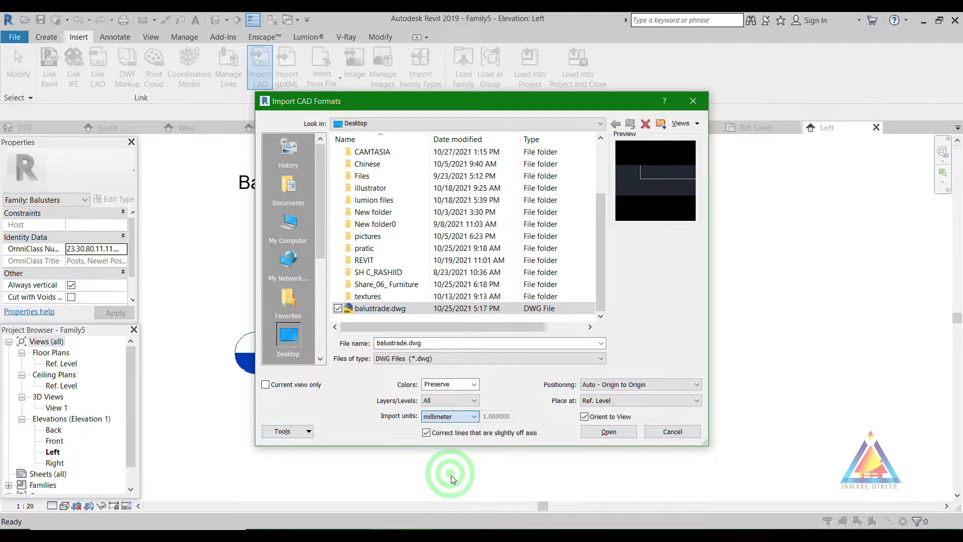
left_click(610, 432)
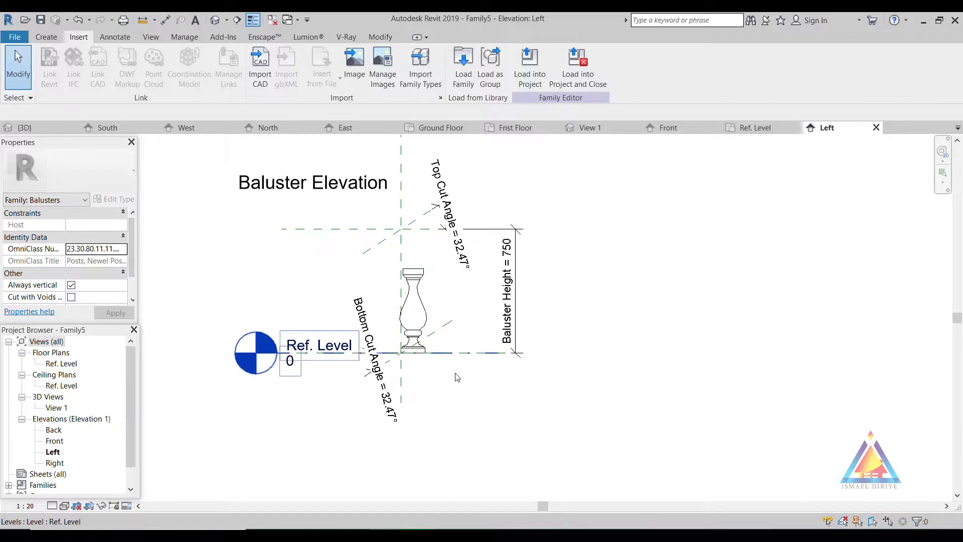
Zoom in close on the imported baluster profile resting on Ref. Level.
middle_click_drag(415, 395, 413, 398)
scroll(404, 359, "down", 3)
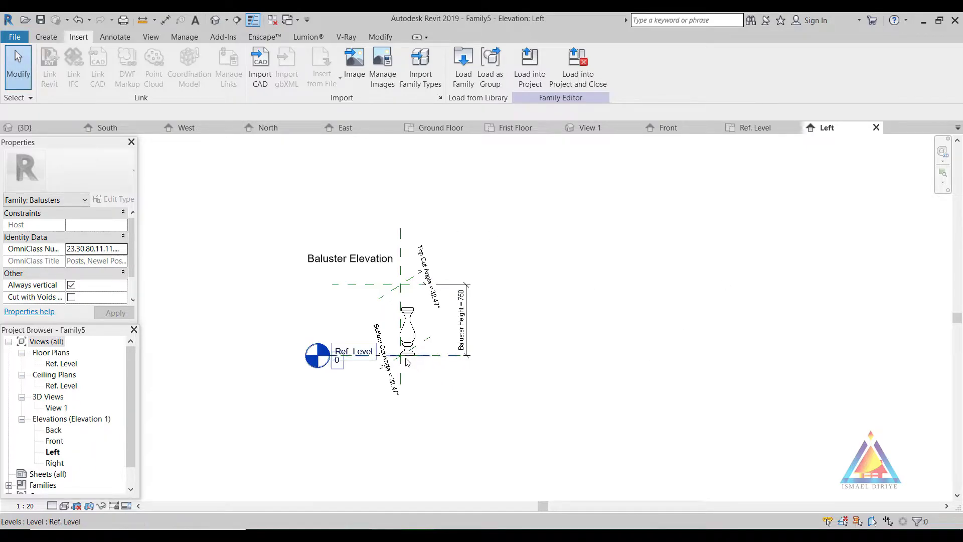
scroll(412, 360, "up", 2)
scroll(411, 360, "up", 2)
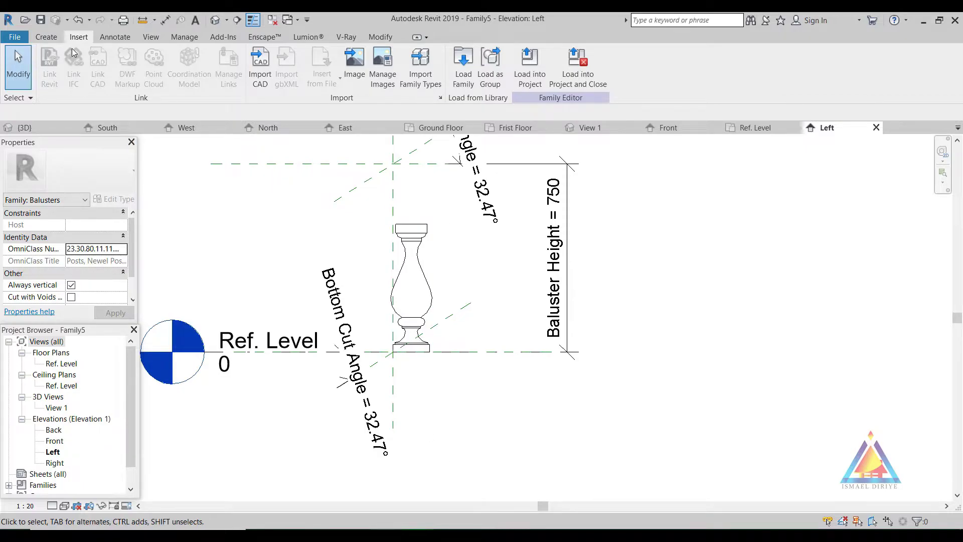
left_click(50, 39)
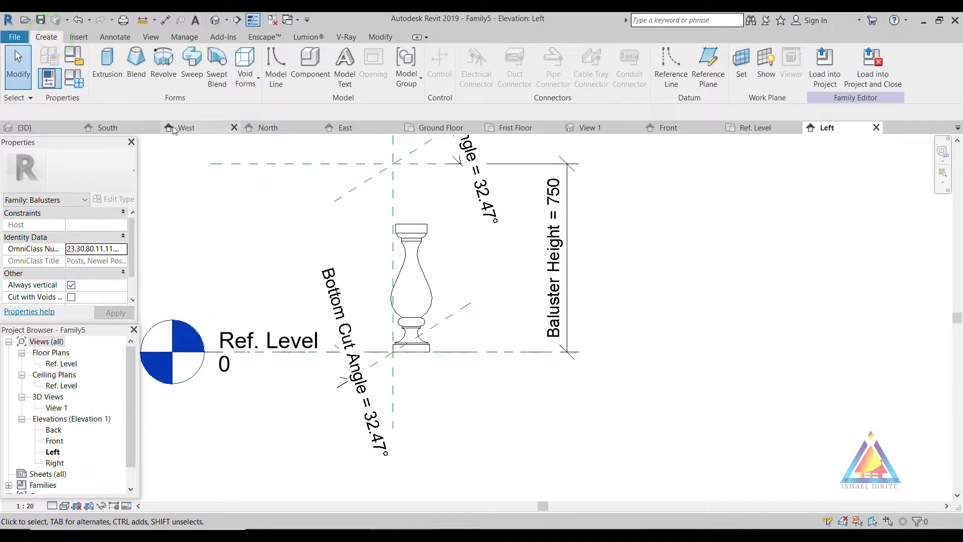
Start a revolve with the work plane set to Center (Left/Right).
left_click(162, 70)
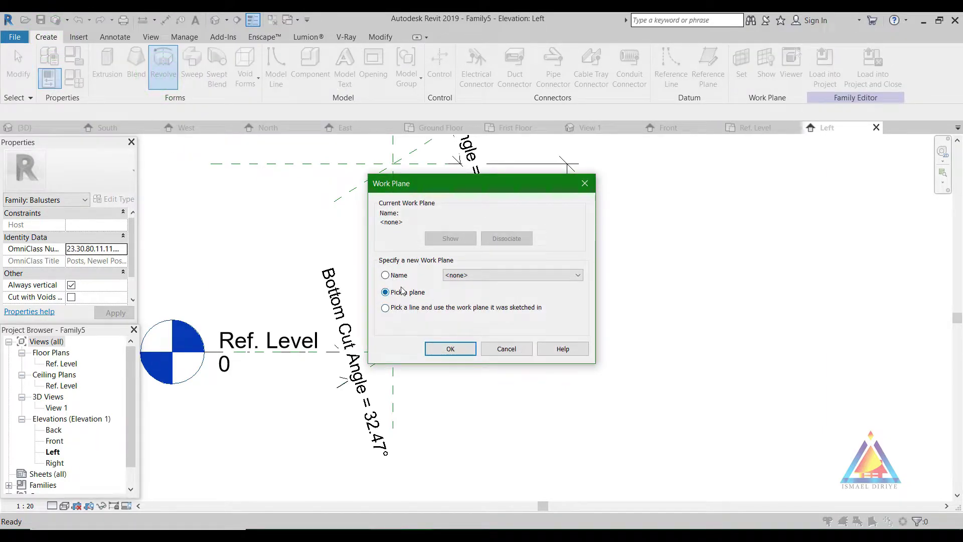
left_click(464, 275)
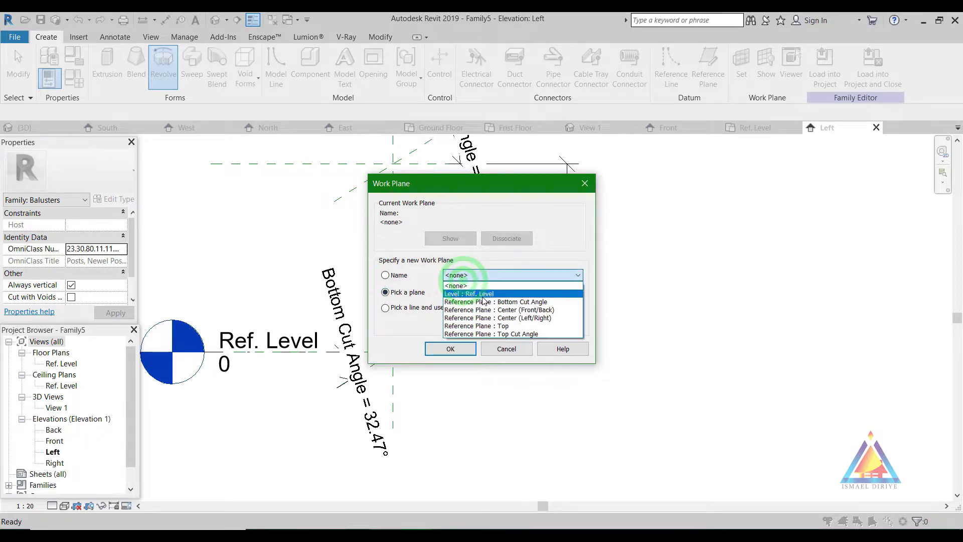
left_click(501, 319)
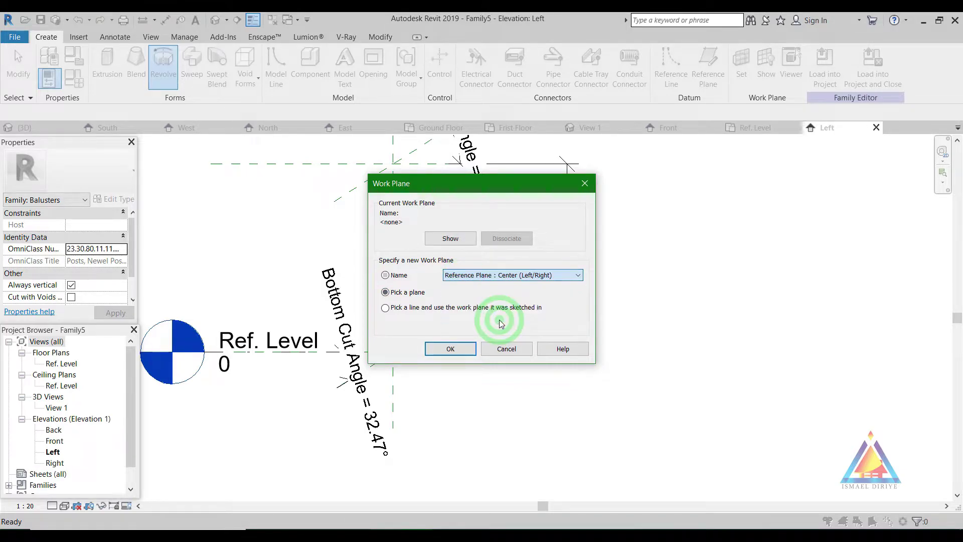
left_click(449, 346)
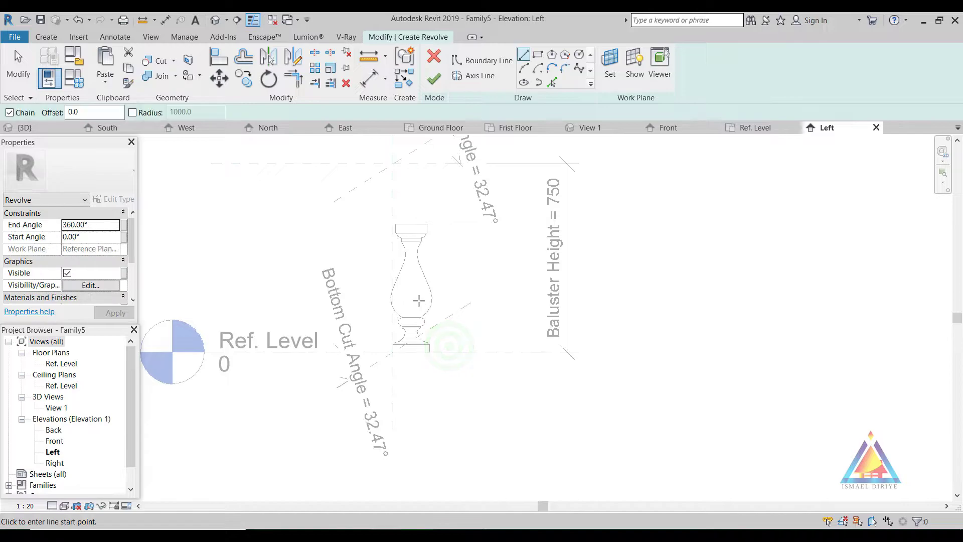
scroll(418, 295, "up", 1)
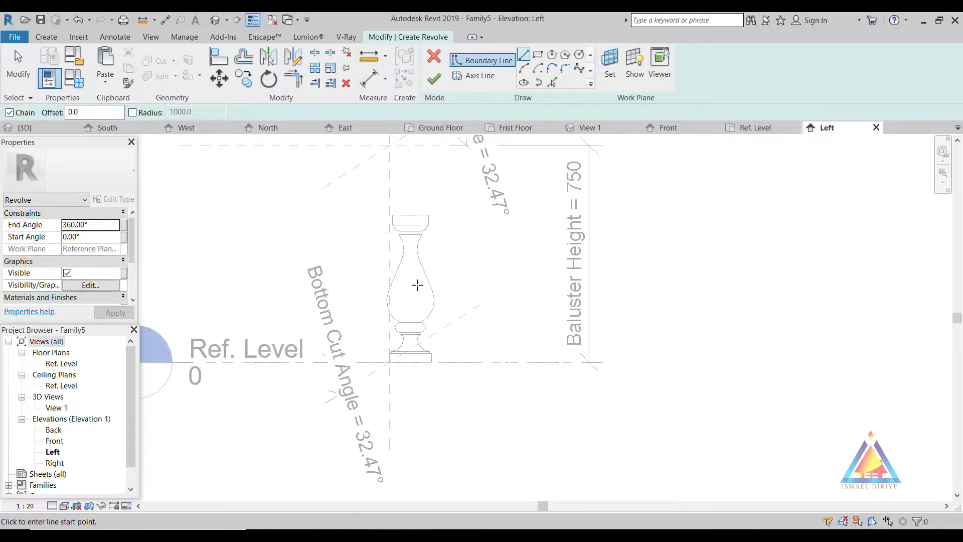
scroll(434, 315, "up", 1)
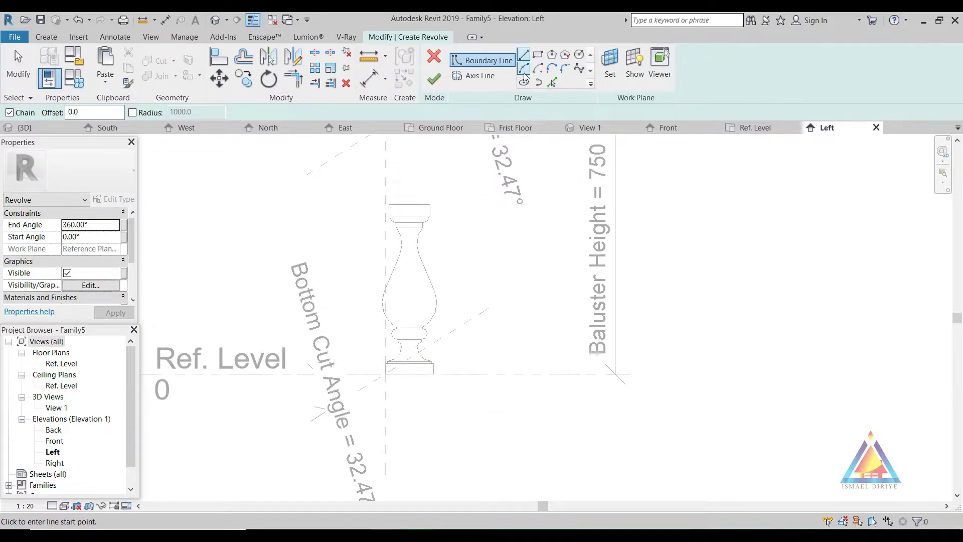
Pick the curved profile chain and the cap's right and top edges as boundary lines.
left_click(551, 82)
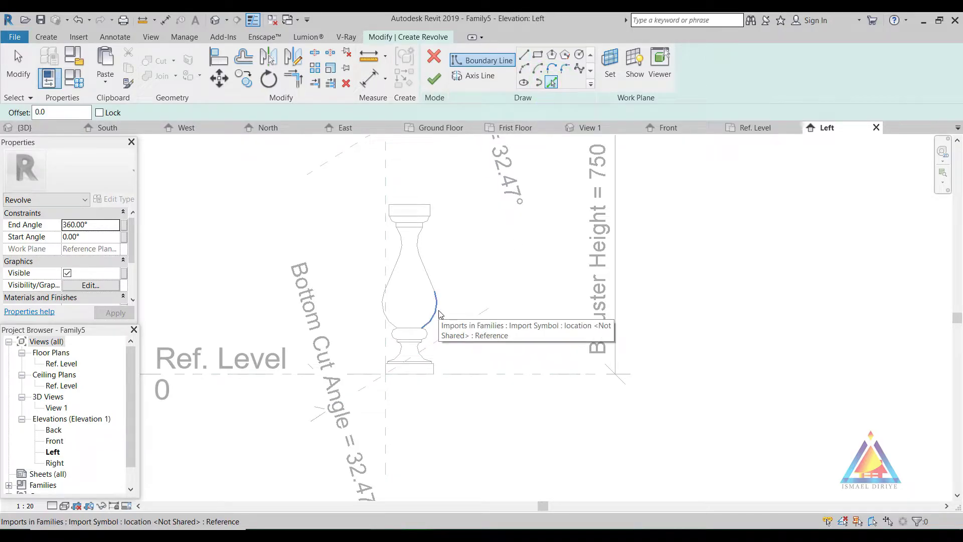
key("Tab")
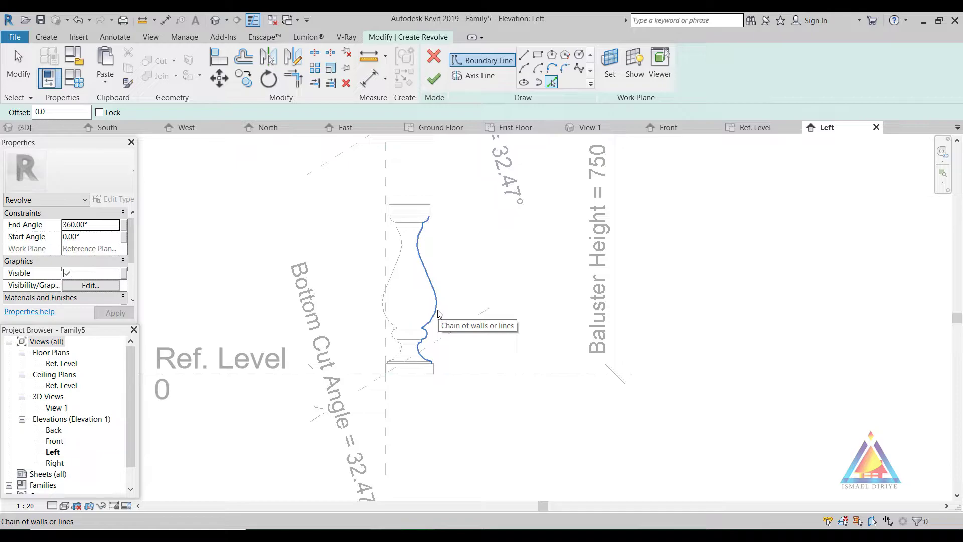
left_click(438, 313)
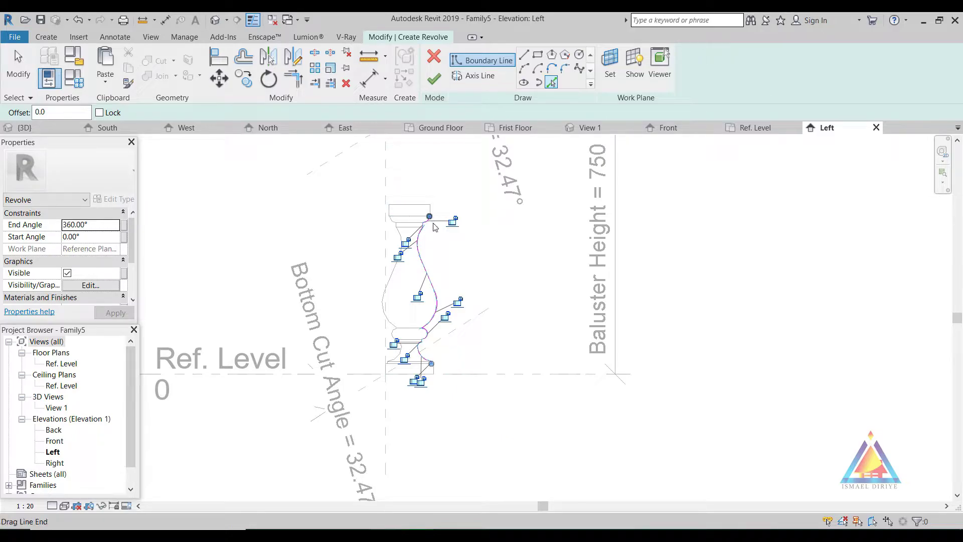
scroll(429, 217, "up", 1)
scroll(428, 216, "up", 2)
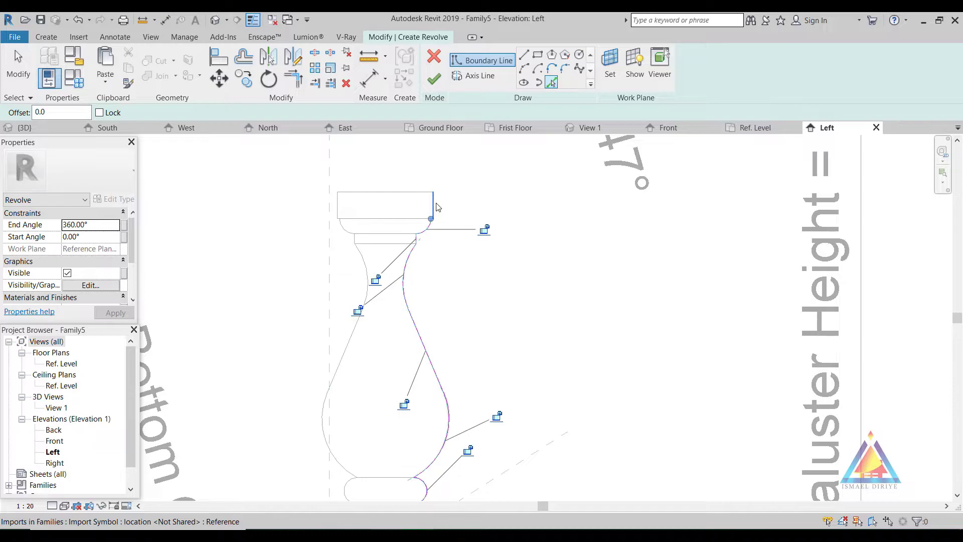
left_click(433, 201)
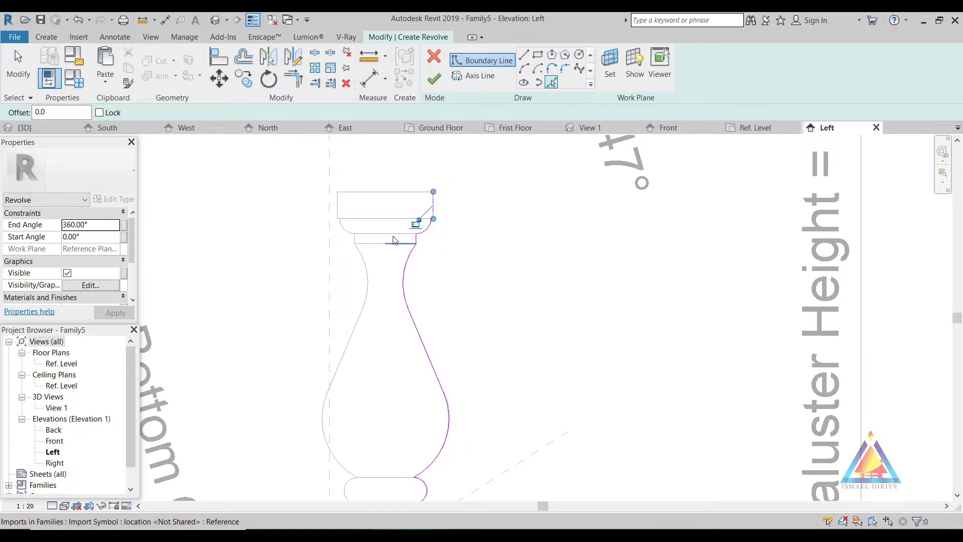
left_click(394, 199)
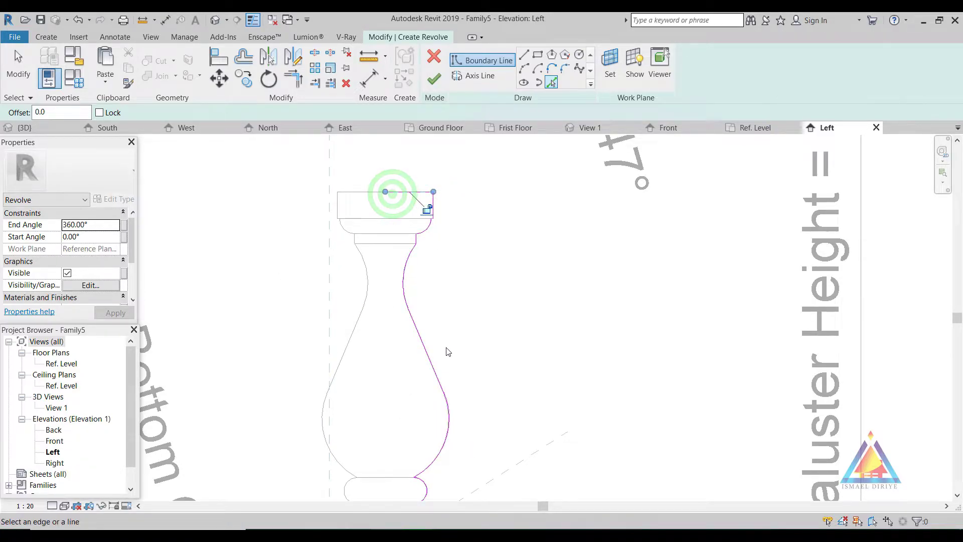
Add the base's right and top edges and the bottom reference line to the sketch.
scroll(448, 349, "down", 2)
scroll(483, 365, "up", 1)
scroll(484, 365, "up", 4)
scroll(424, 398, "up", 3)
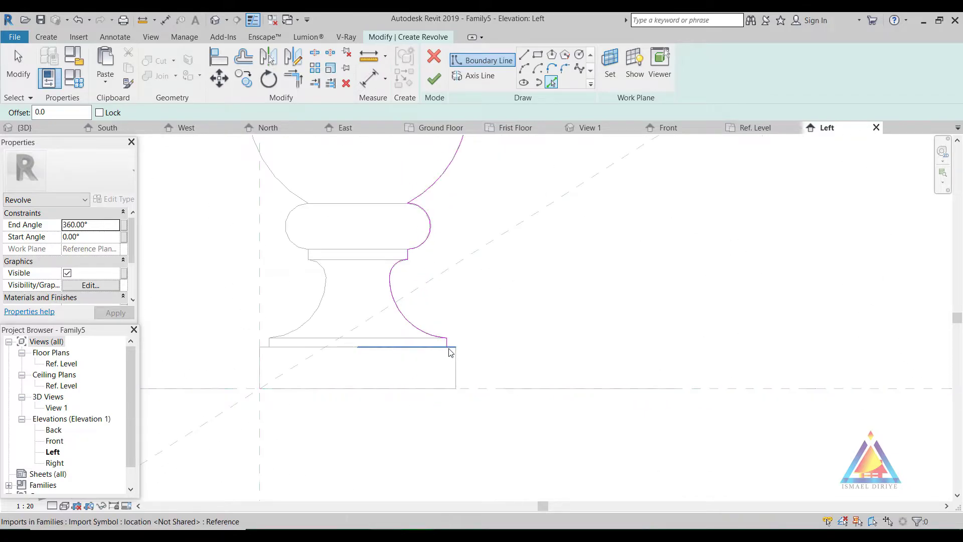
left_click(460, 382)
left_click(381, 338)
left_click(433, 422)
key("Escape")
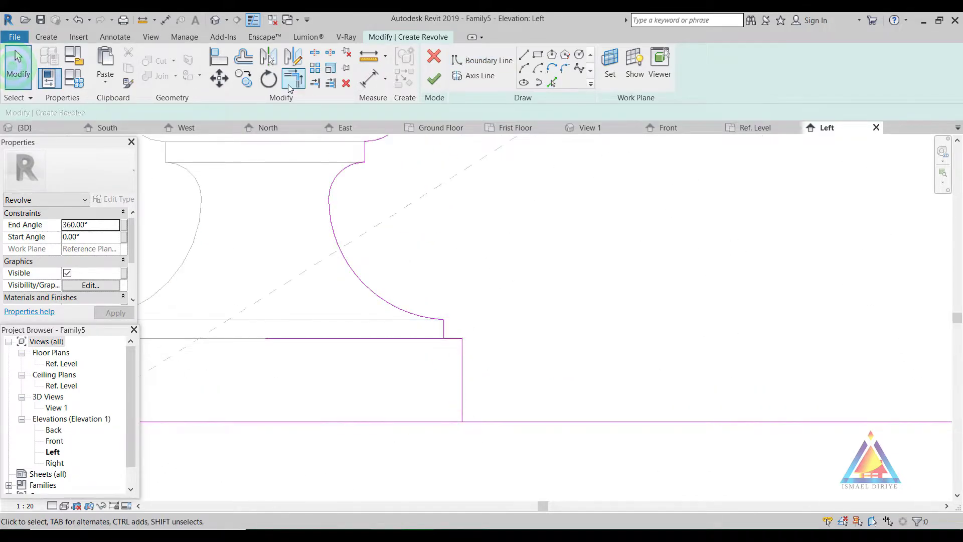
Trim the base top edge, step edge and bottom line into clean corners.
left_click(293, 79)
left_click(389, 337)
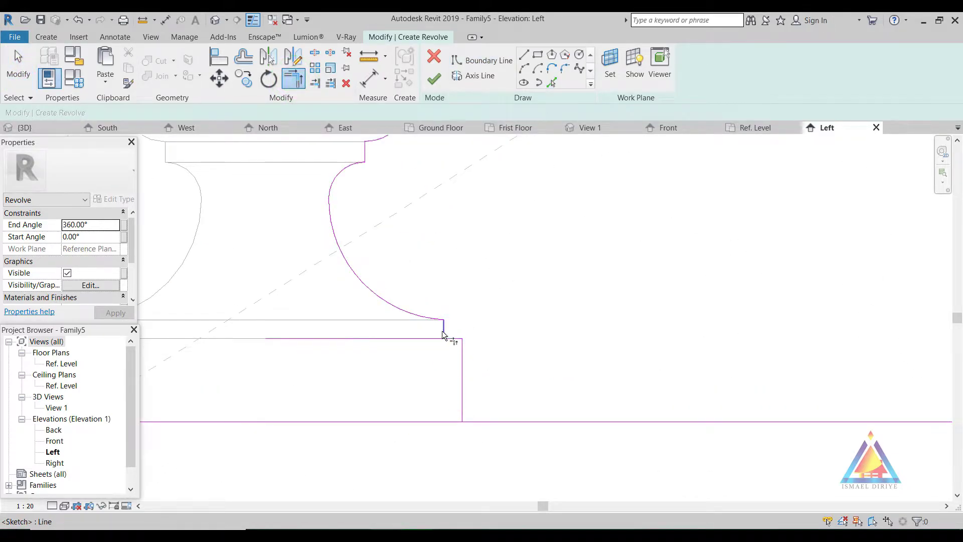
left_click(441, 334)
left_click(462, 395)
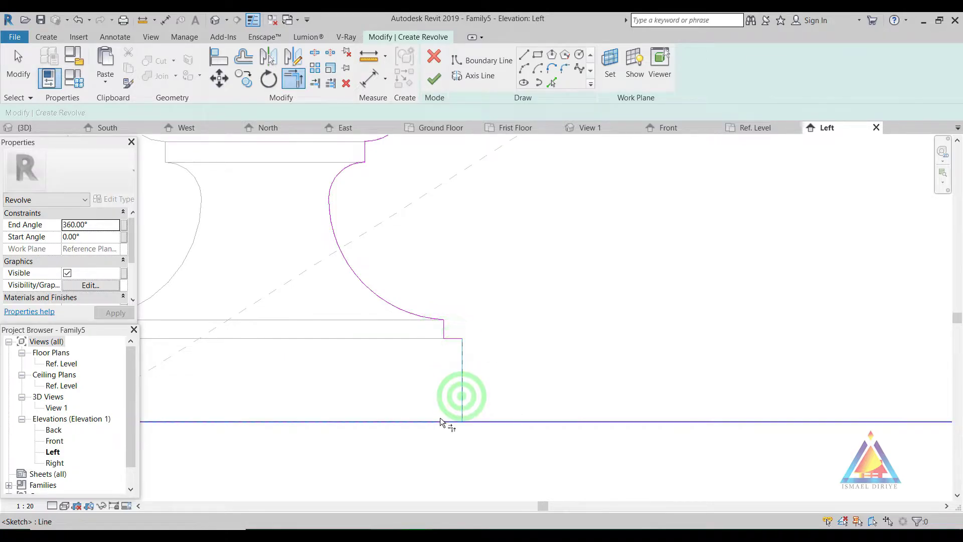
left_click(441, 422)
scroll(441, 422, "down", 6)
Draw a vertical centre line and trim it to meet the bottom line.
left_click(473, 75)
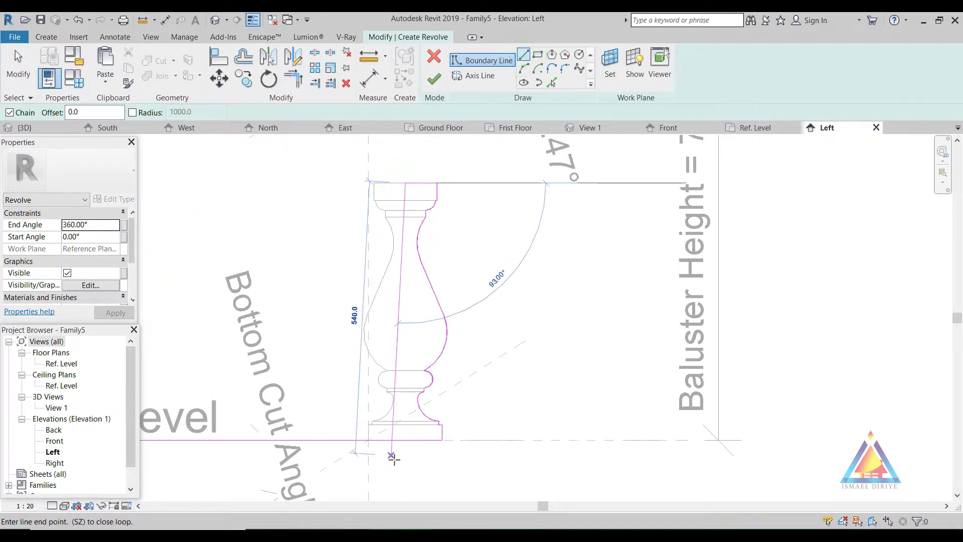
left_click(406, 464)
left_click(406, 183)
left_click(294, 76)
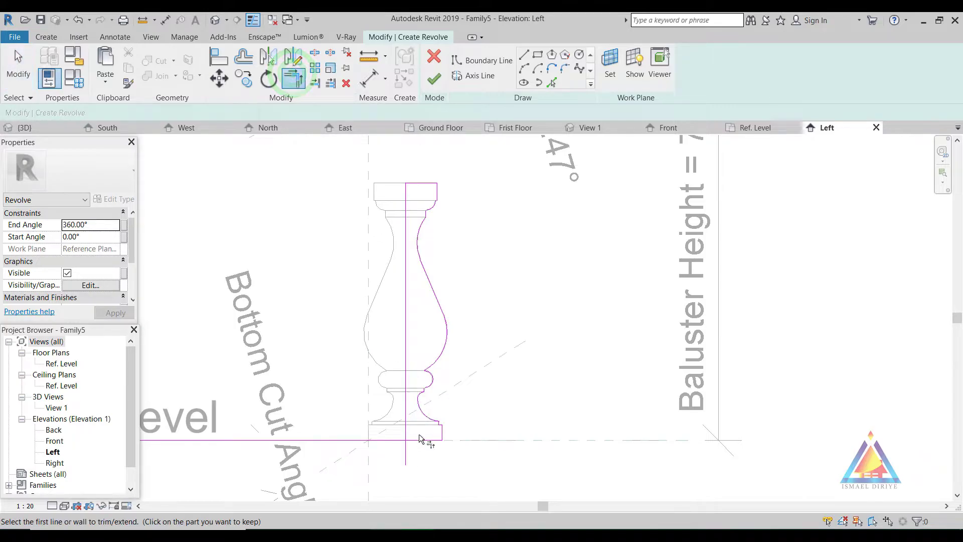
left_click(419, 438)
left_click(408, 427)
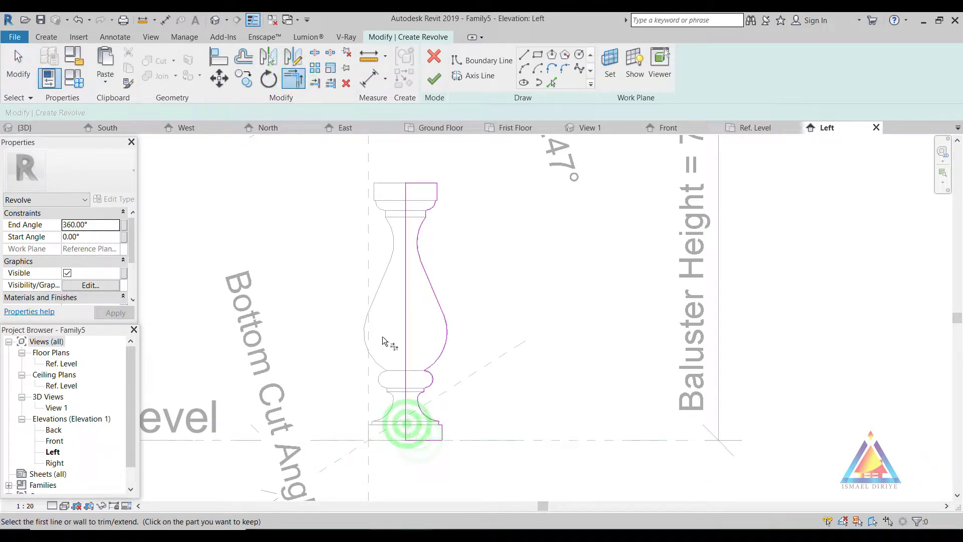
key("Escape")
key("Escape")
Move the whole profile sketch so its base corner sits on the vertical reference line.
left_click_drag(355, 161, 507, 504)
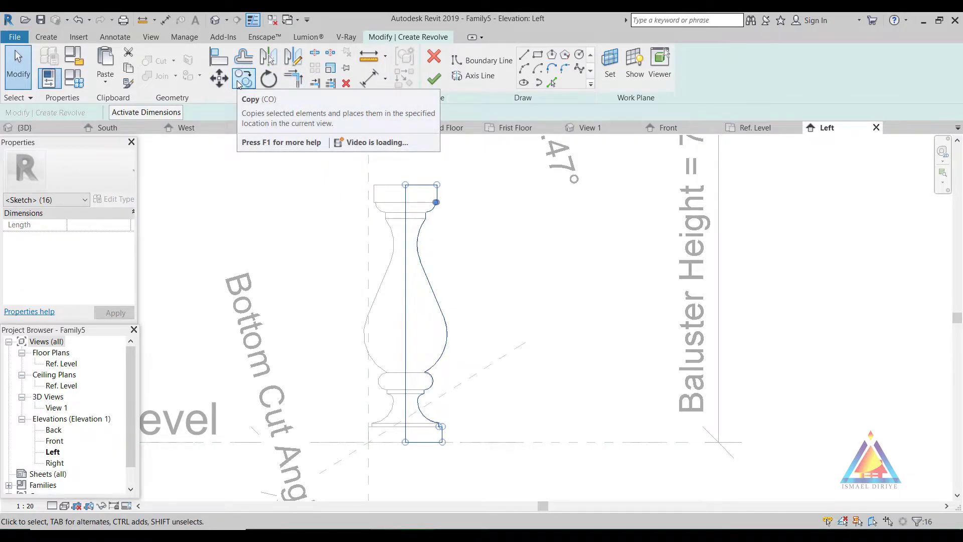
left_click(220, 78)
left_click(405, 441)
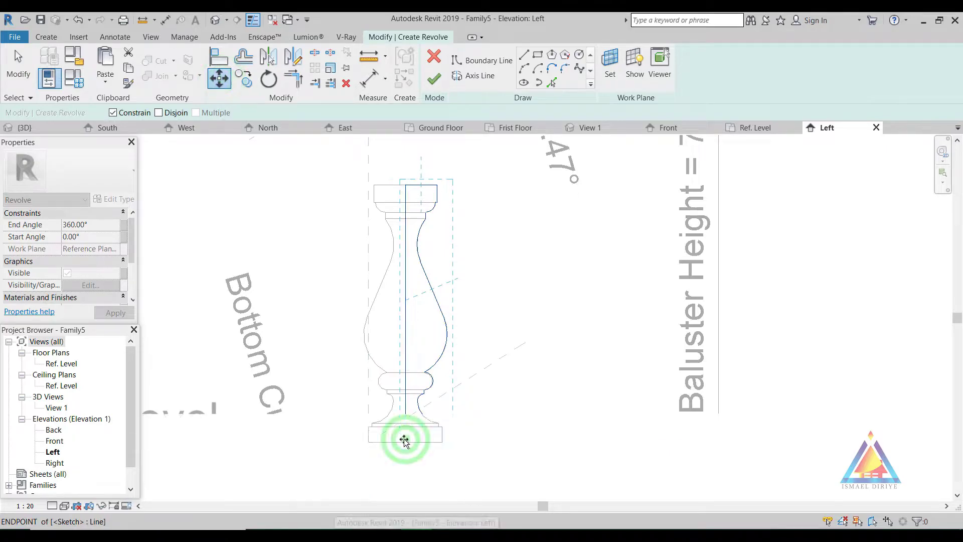
left_click(369, 442)
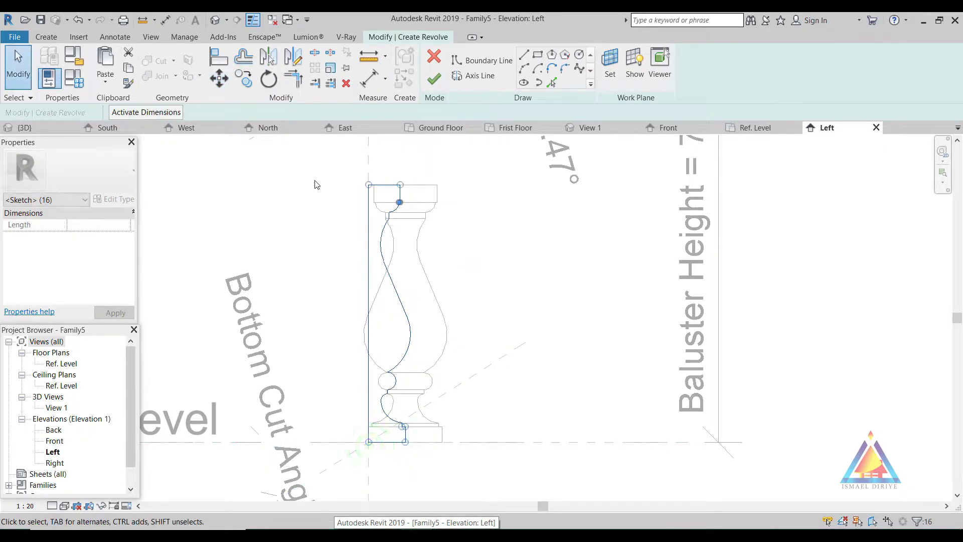
left_click(18, 65)
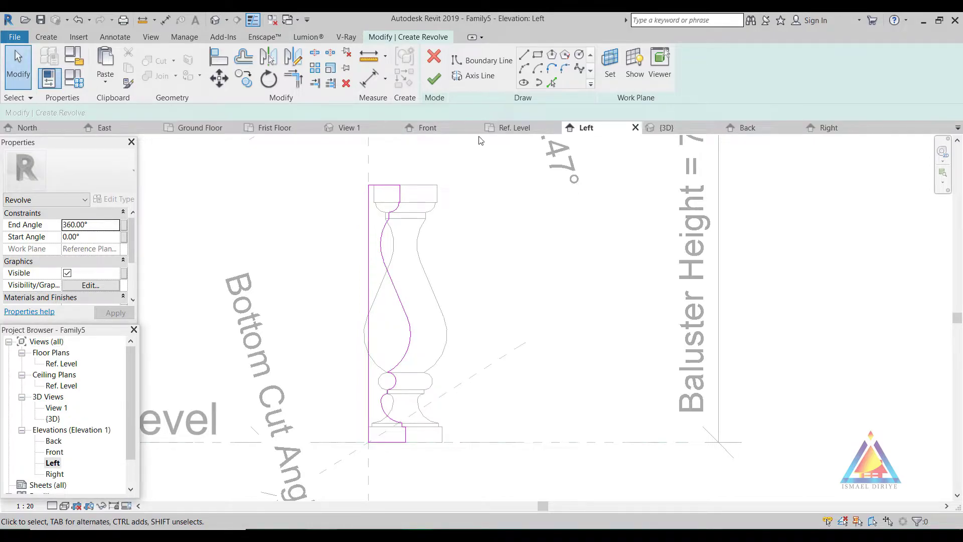
scroll(479, 140, "down", 2)
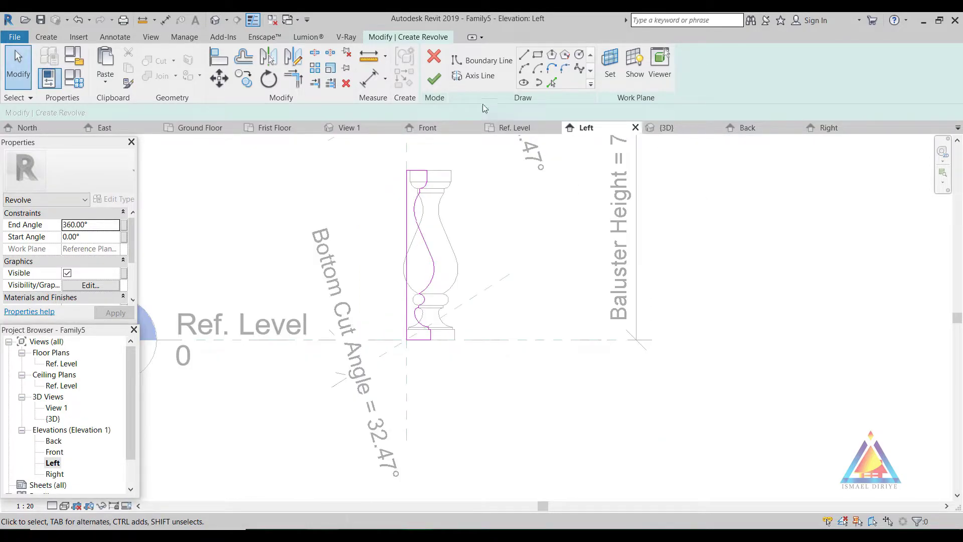
Pick the vertical reference line as the revolve axis and finish the solid.
left_click(462, 76)
left_click(538, 56)
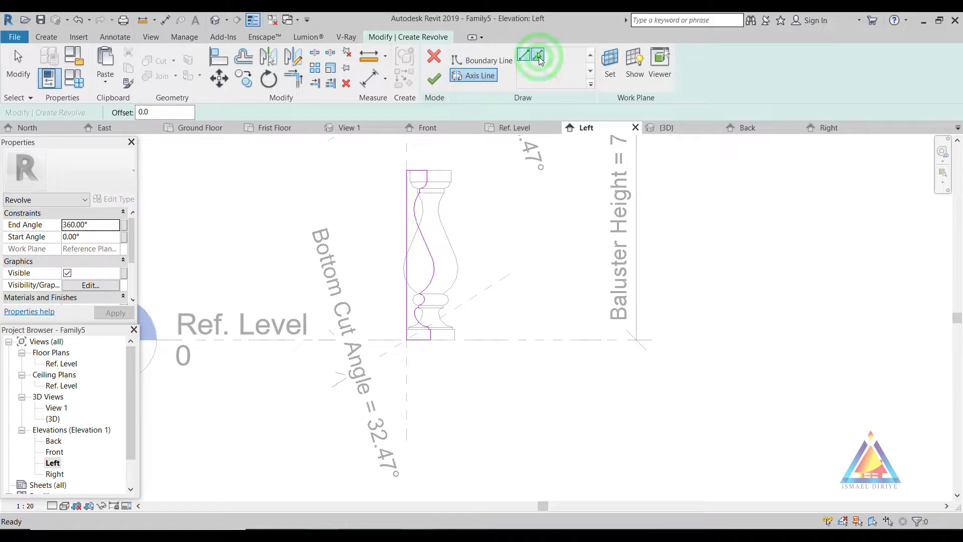
left_click(407, 149)
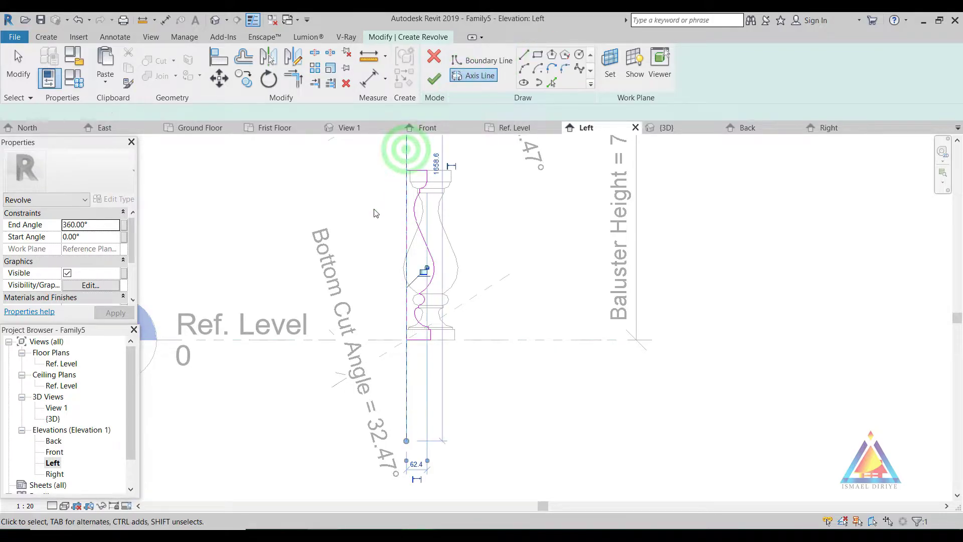
middle_click_drag(516, 183, 364, 207)
left_click(433, 79)
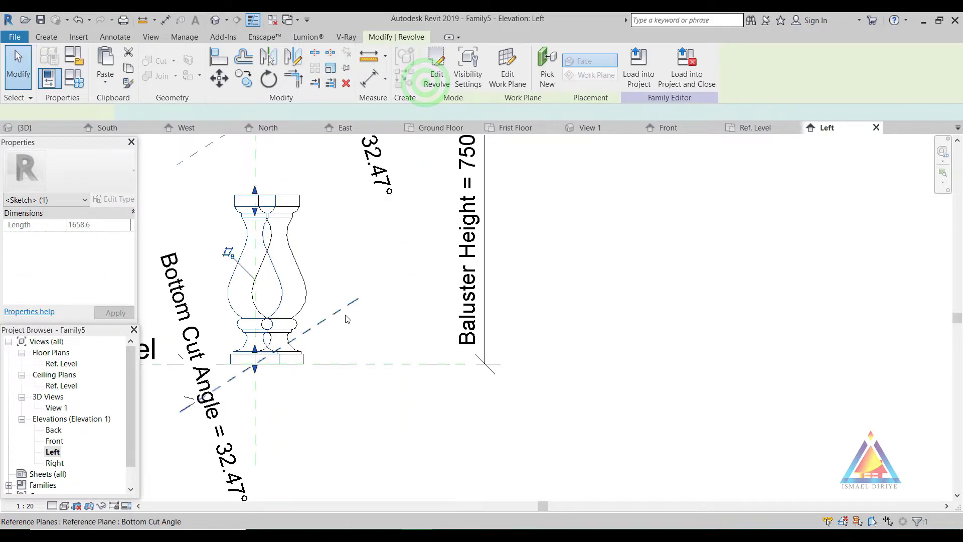
Unpin and delete the imported balustrade.dwg drawing.
scroll(347, 319, "down", 2)
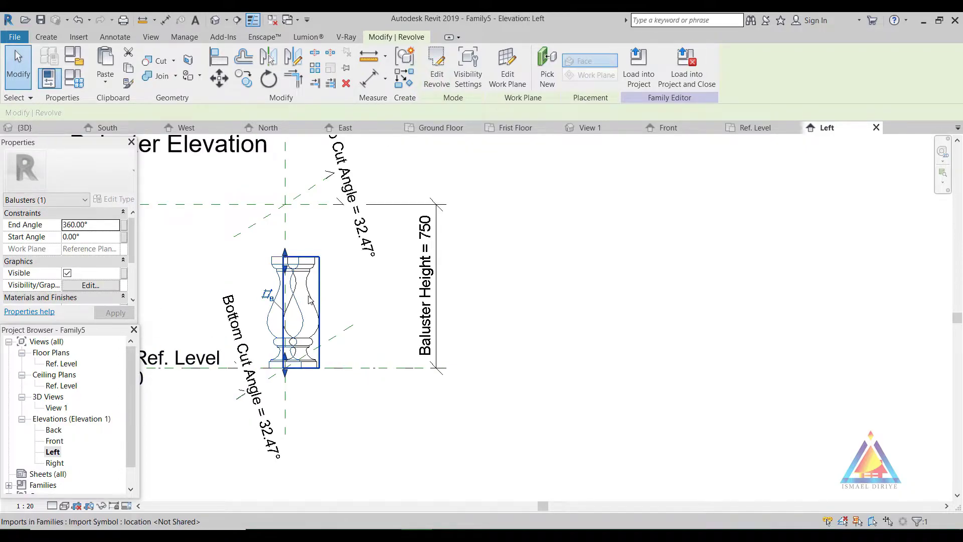
left_click(310, 300)
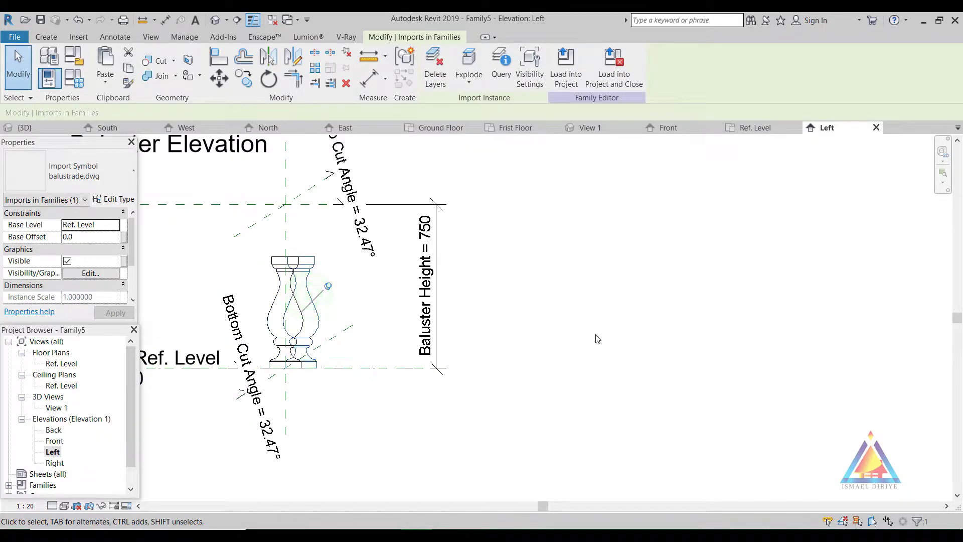
key("Delete")
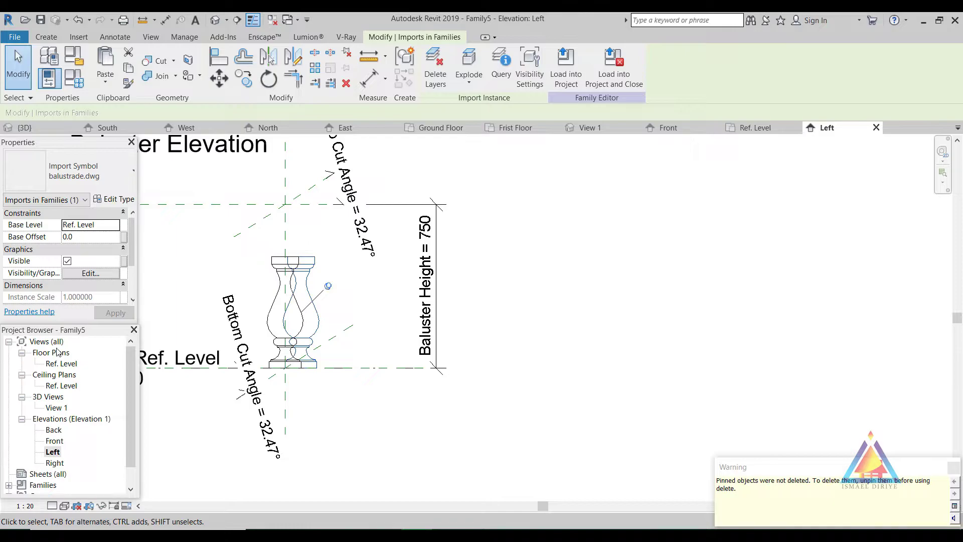
left_click(329, 287)
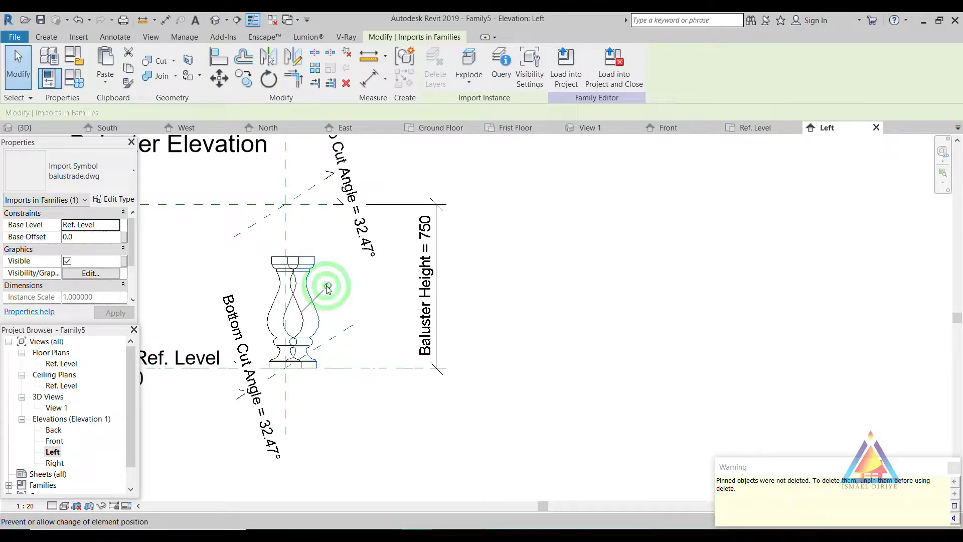
left_click(330, 287)
key("Delete")
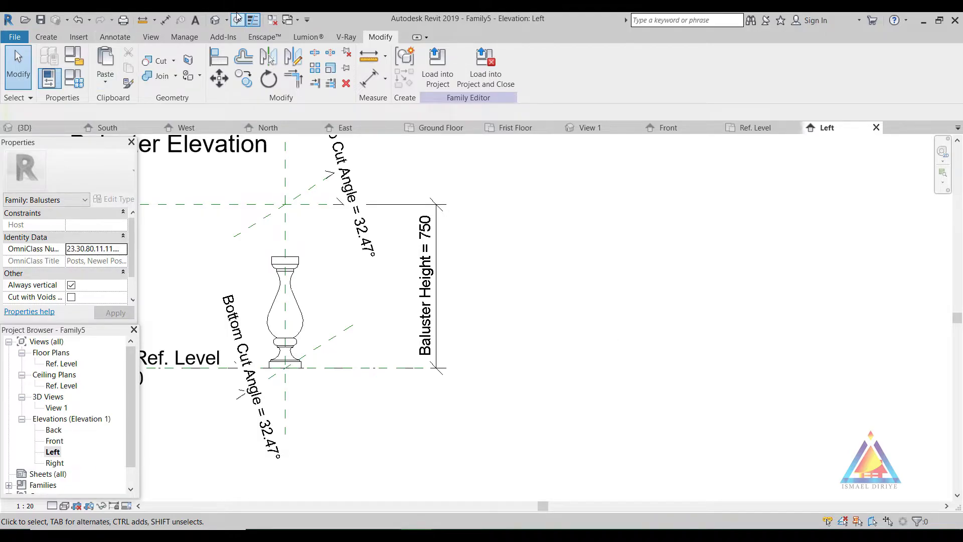
Orbit the revolved baluster in the Default 3D View to inspect it.
left_click(216, 20)
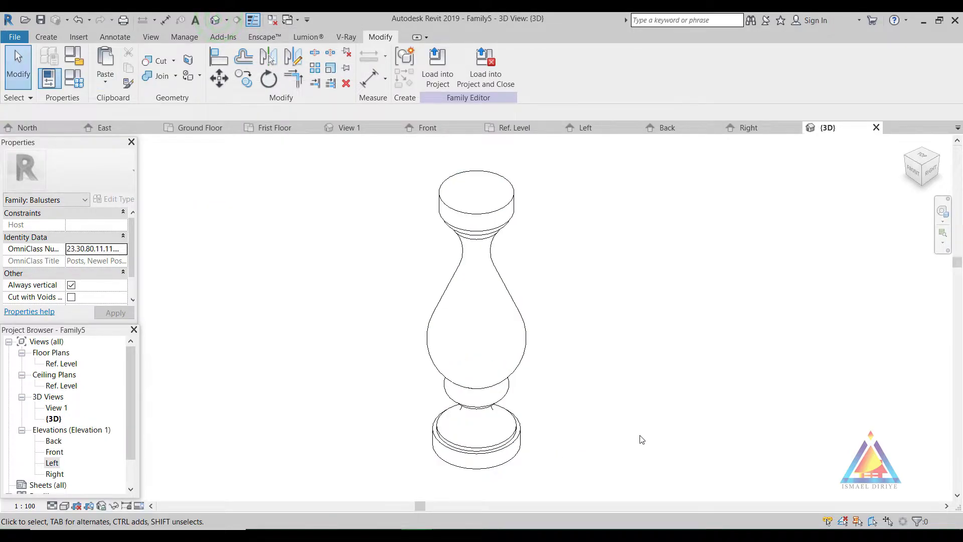
mouse_move(635, 418)
middle_mouse_down("shift")
mouse_move(731, 460)
mouse_move(757, 356)
mouse_move(471, 316)
mouse_move(403, 374)
mouse_move(346, 331)
middle_mouse_up("shift")
left_click(634, 394)
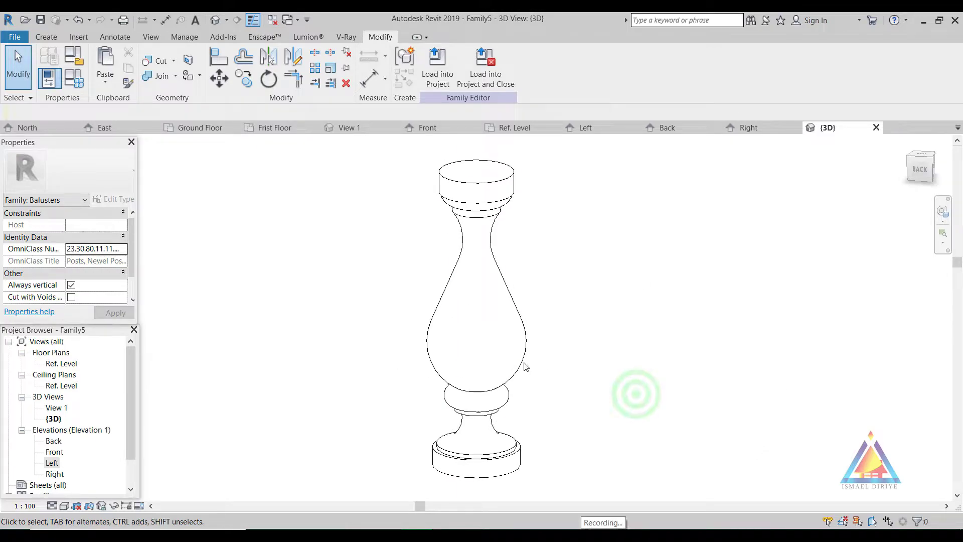
left_click(15, 37)
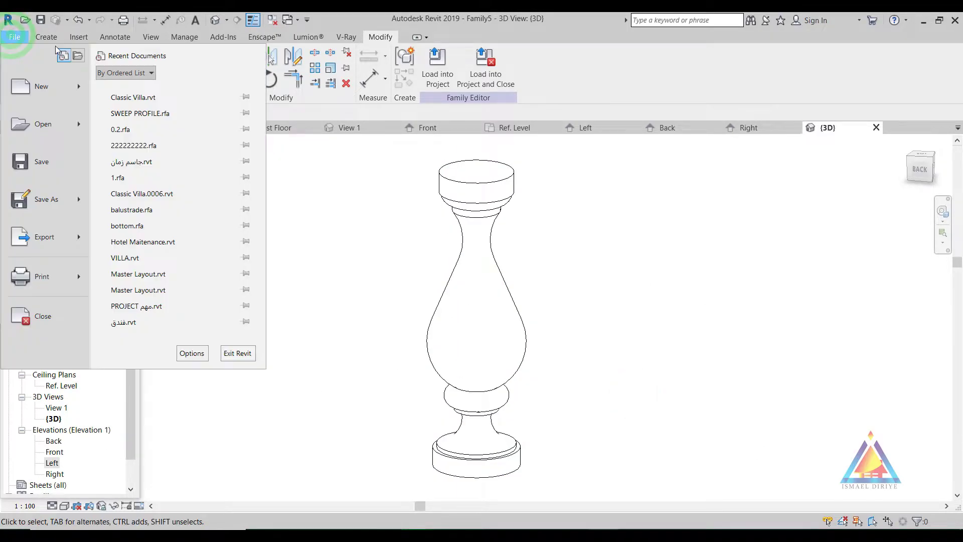
mouse_move(42, 86)
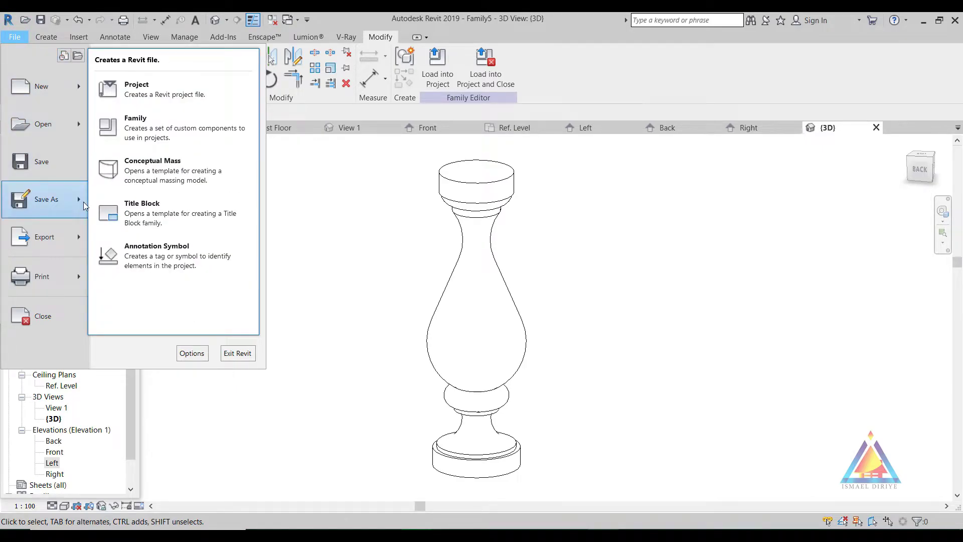
Save the family as BALUSTRADE1.rfa with a maximum of 1 backup.
mouse_move(46, 199)
left_click(130, 142)
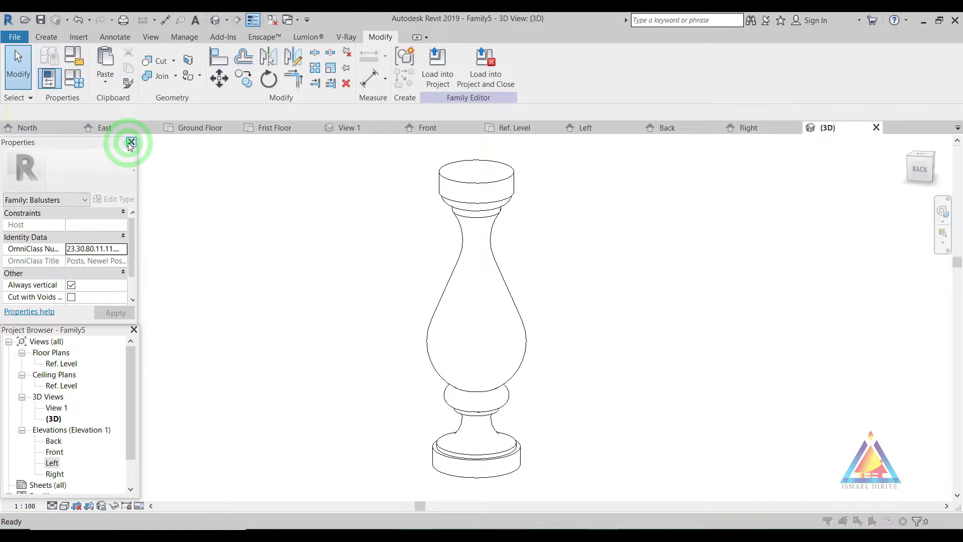
type("BALUSTR")
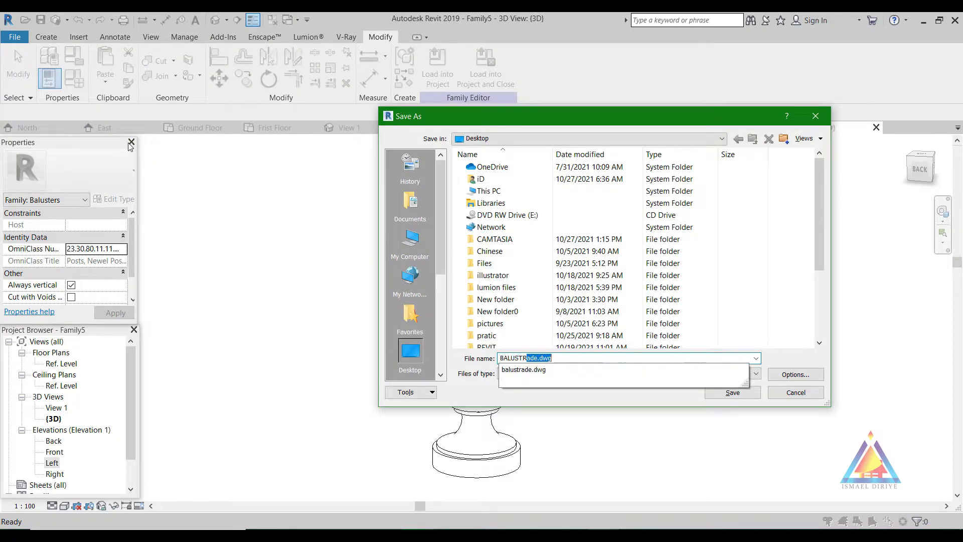
type("1")
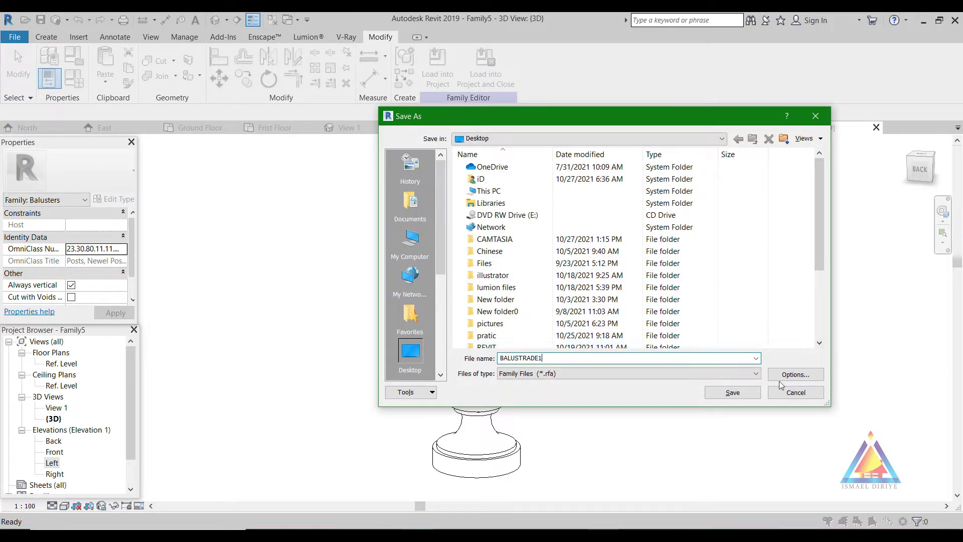
left_click(780, 380)
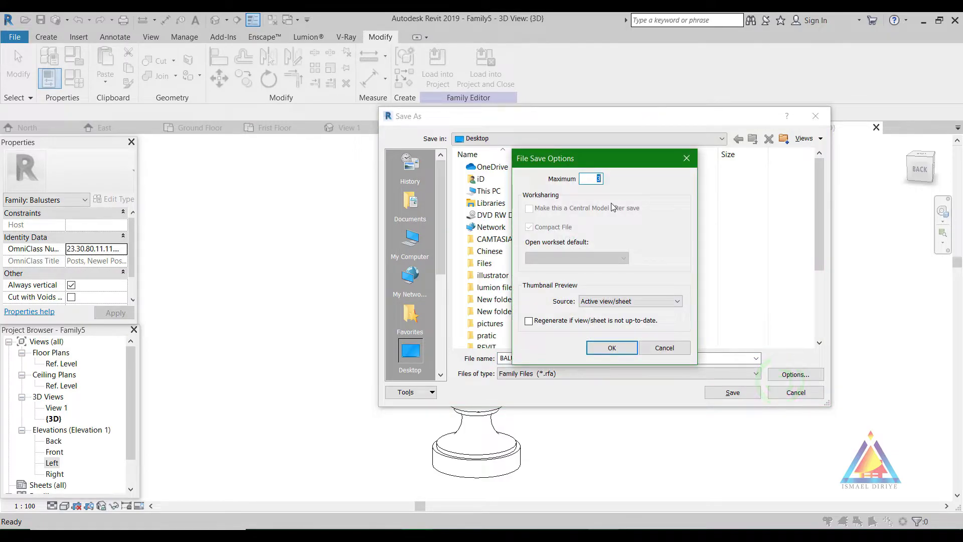
left_click(615, 347)
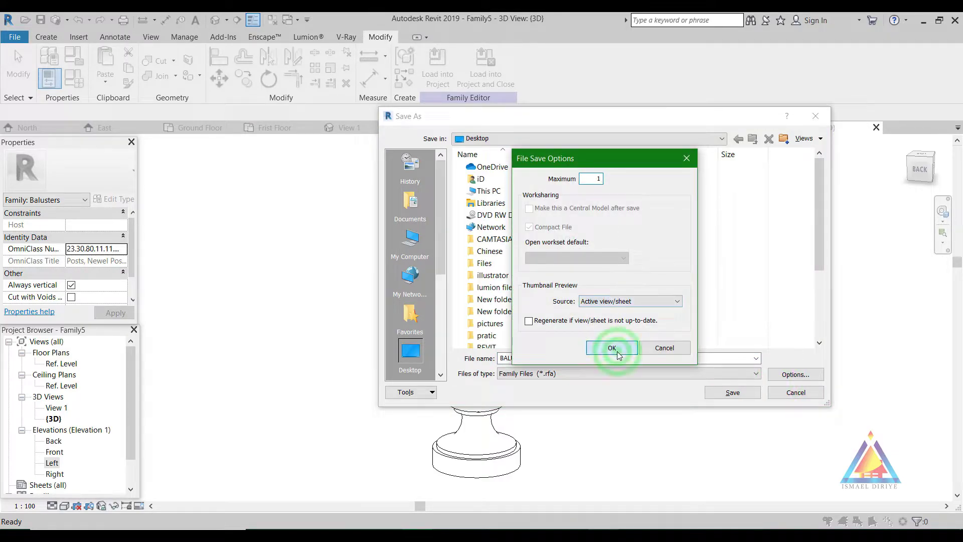
left_click(733, 393)
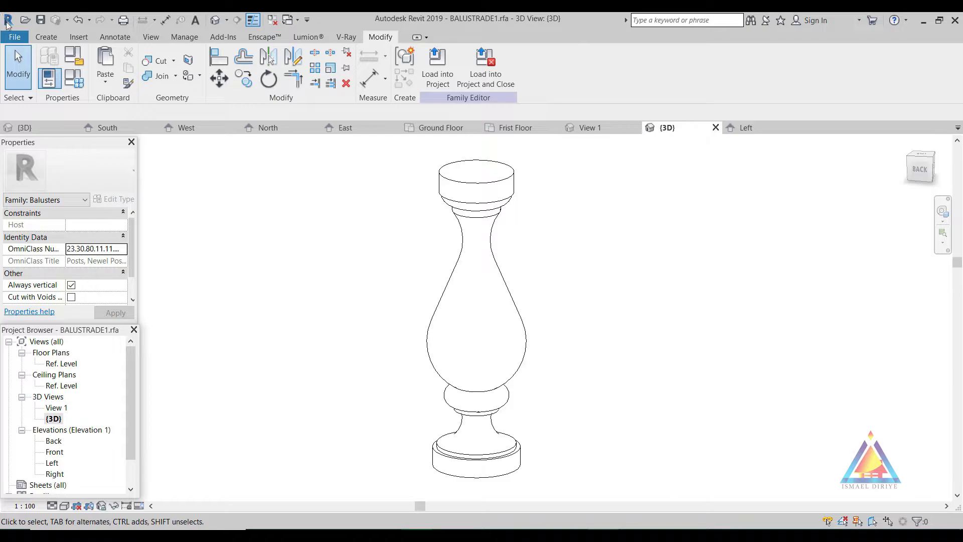
Orbit the 3D view, then display the baluster's Left elevation.
middle_click_drag(315, 278, 383, 393, "shift")
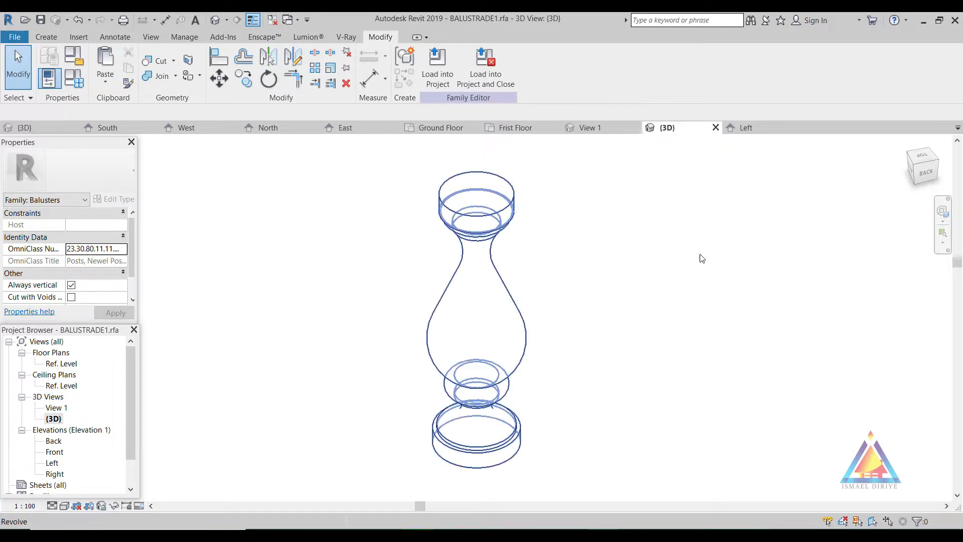
left_click(758, 128)
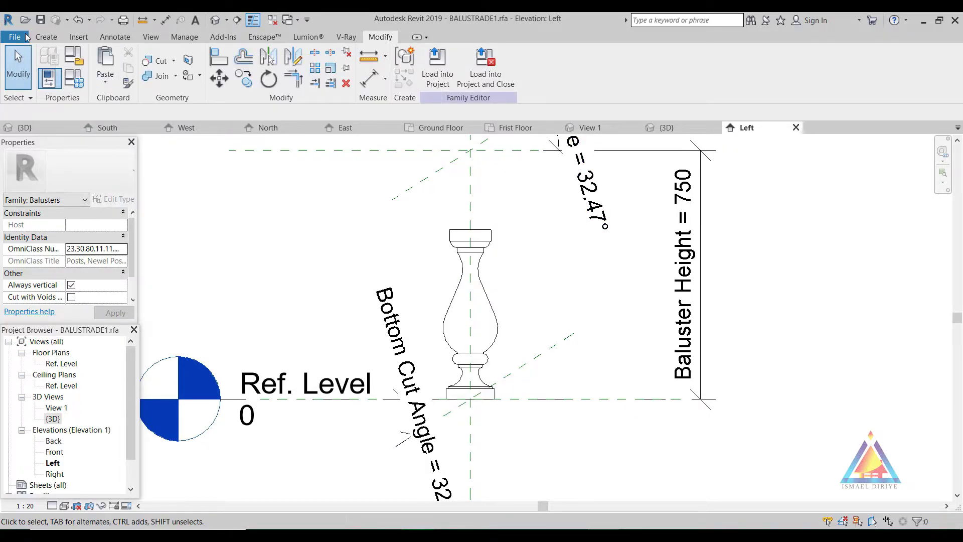
left_click(14, 37)
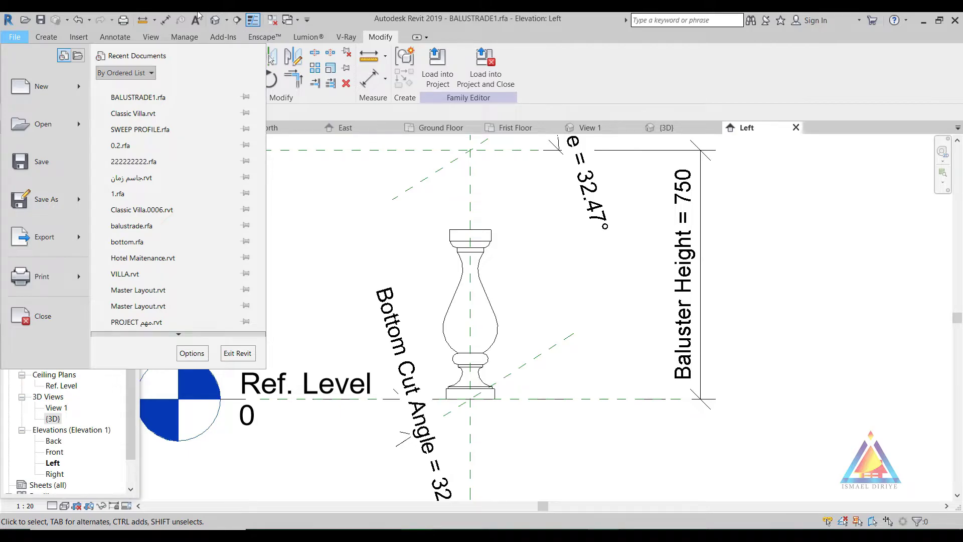
mouse_move(41, 86)
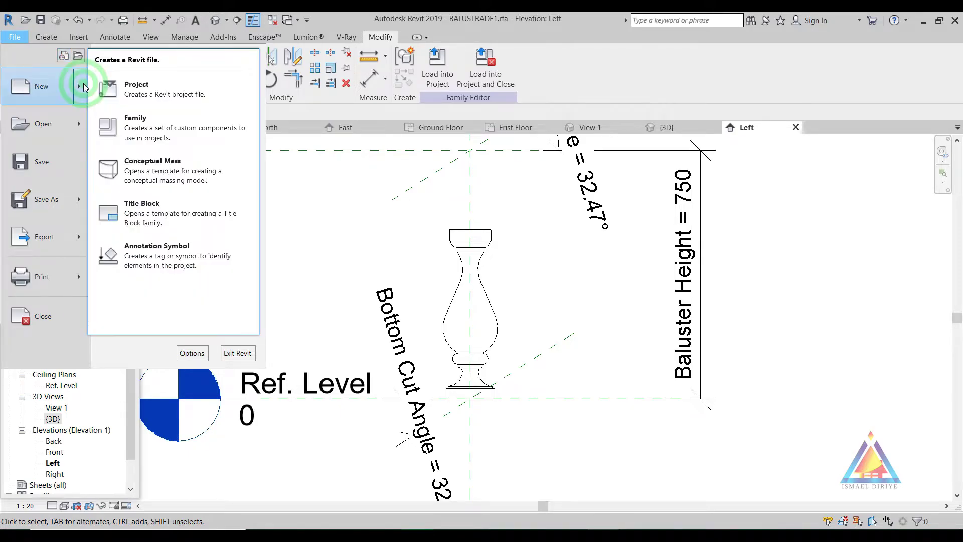
Create a new family from the Metric Profile-Rail.rft template.
left_click(10, 40)
left_click(10, 38)
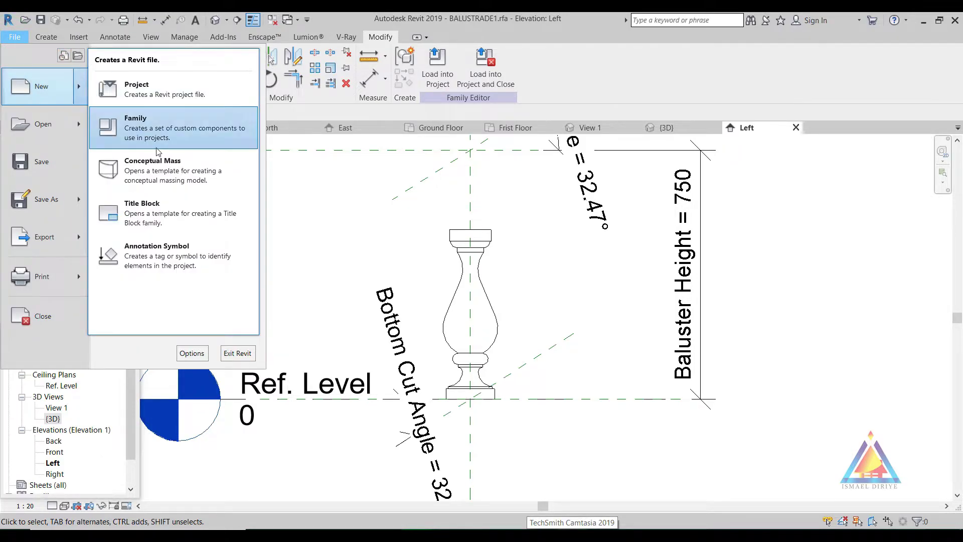
left_click(153, 143)
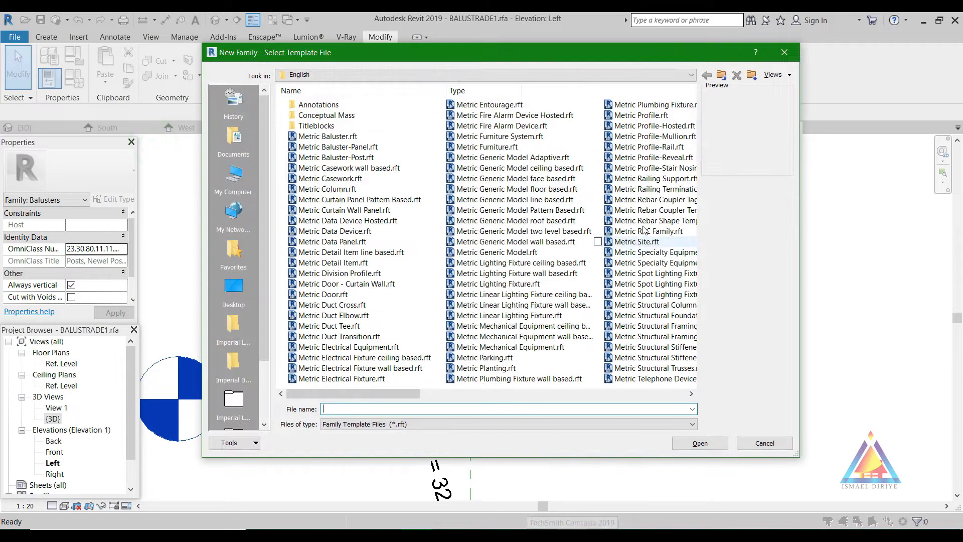
left_click(641, 148)
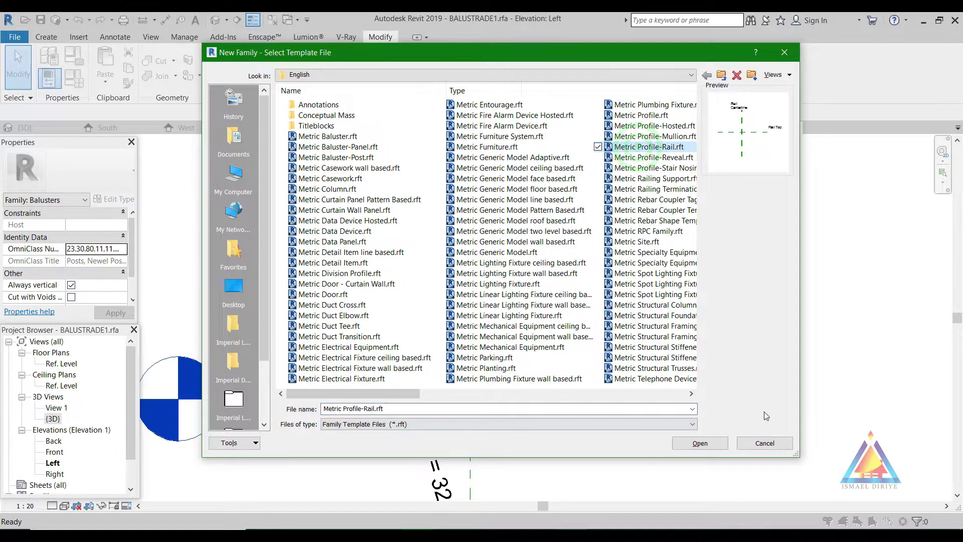
left_click(702, 444)
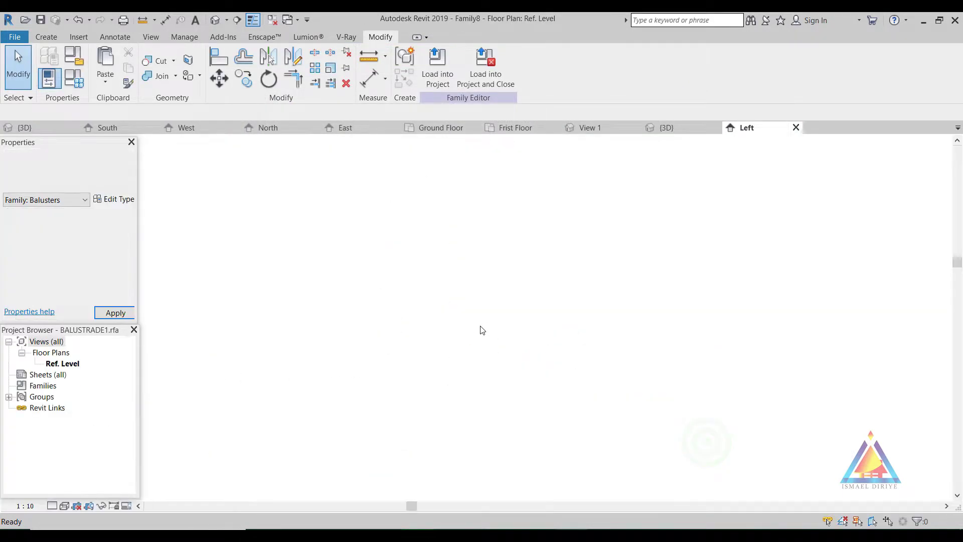
scroll(461, 352, "up", 2)
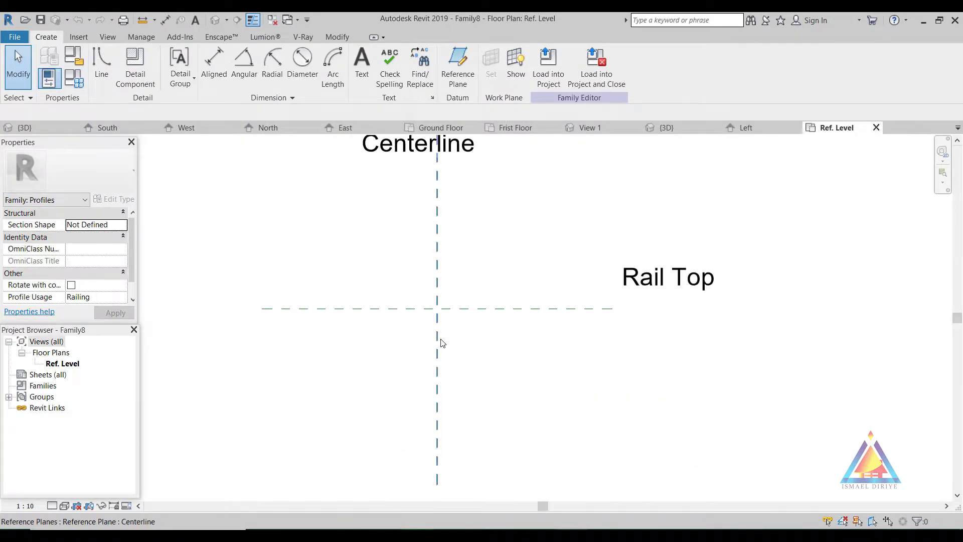
scroll(570, 367, "down", 2)
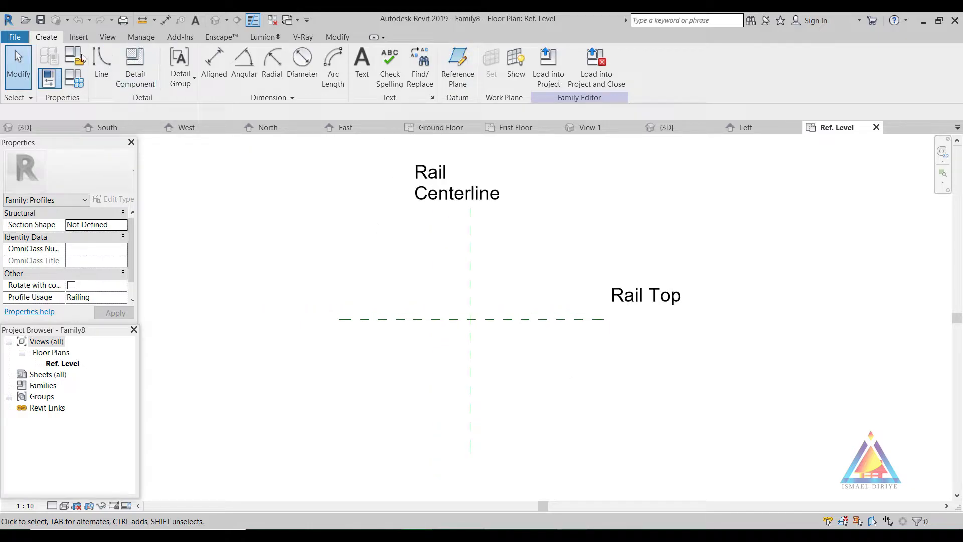
Draw a 380 by 120 rectangle starting on the Rail Top line.
left_click(101, 63)
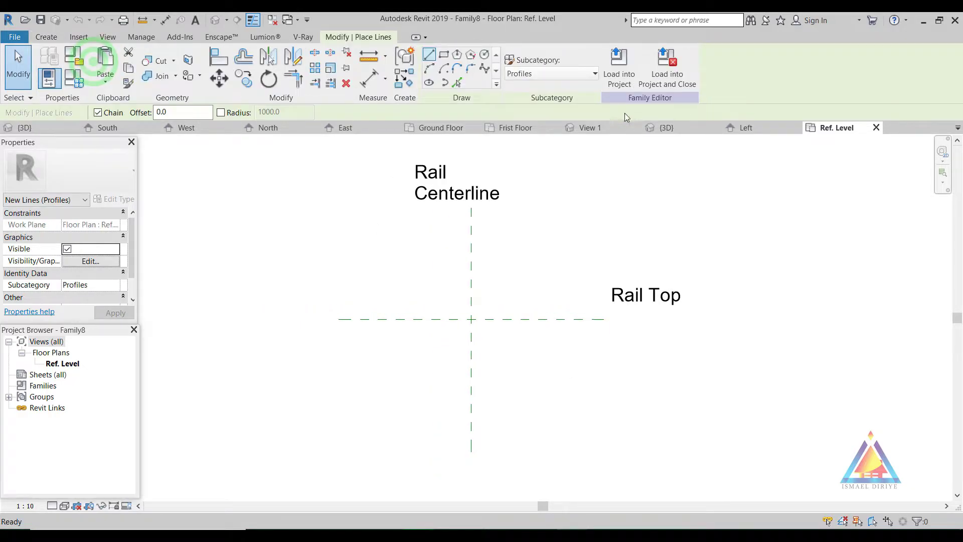
left_click(444, 54)
left_click(408, 319)
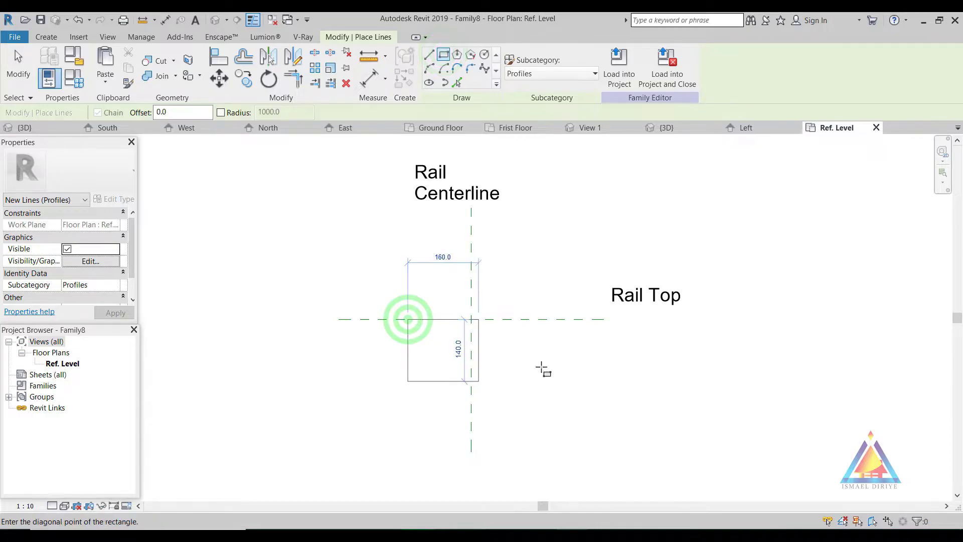
left_click(576, 266)
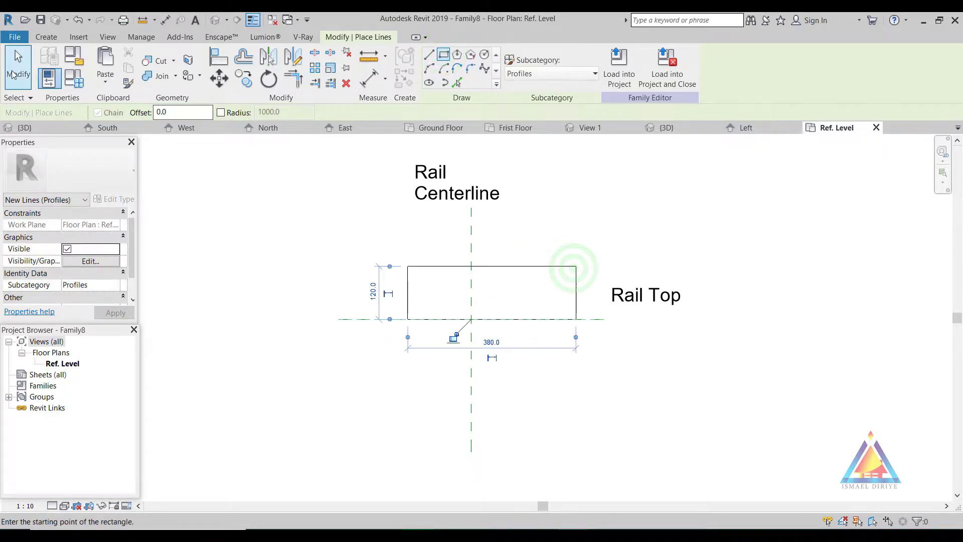
left_click(14, 75)
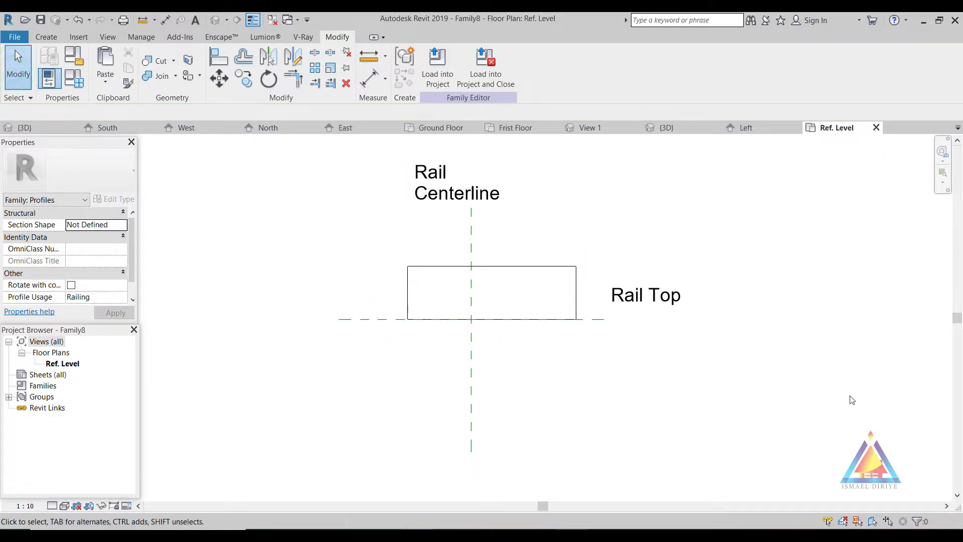
Resize the rectangle to 100 high and 300 wide.
left_click(510, 266)
left_click(598, 292)
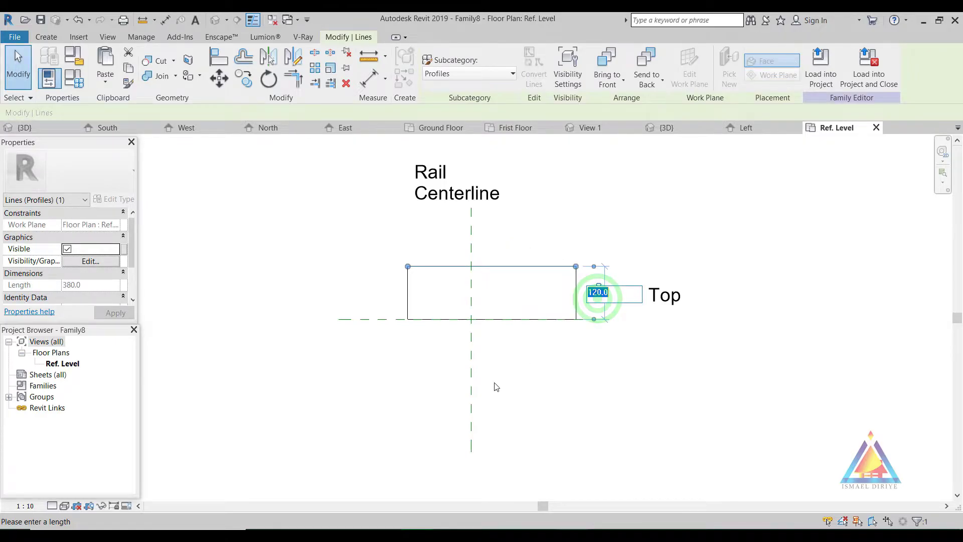
type("100")
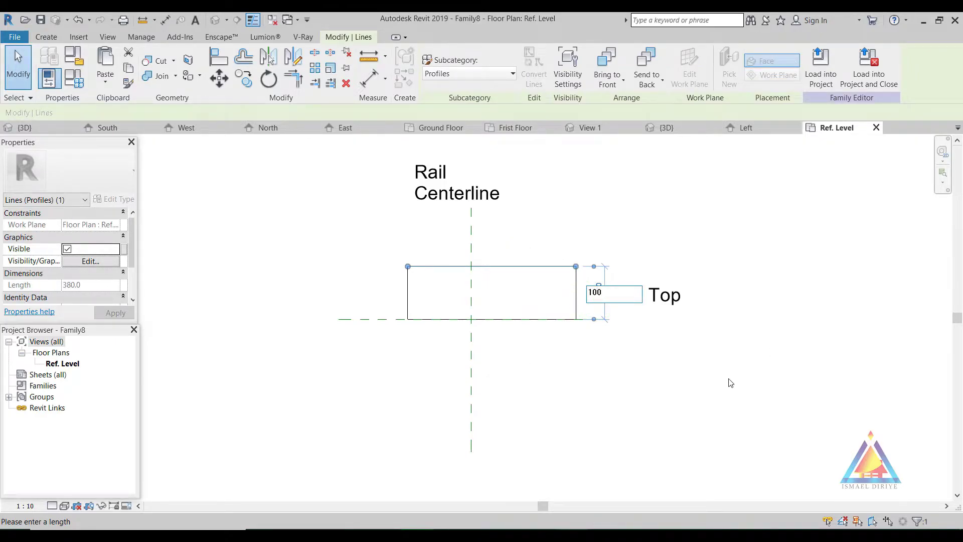
left_click(731, 383)
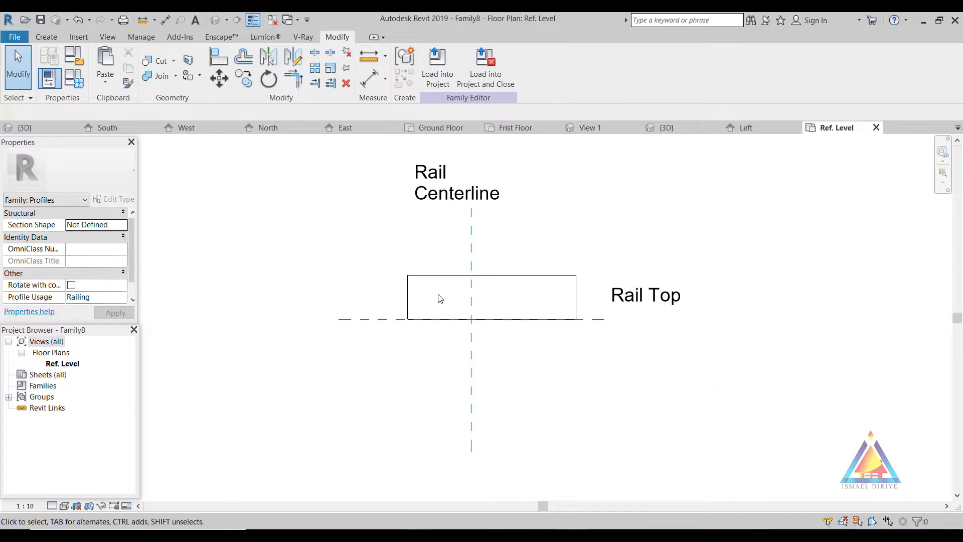
left_click(575, 299)
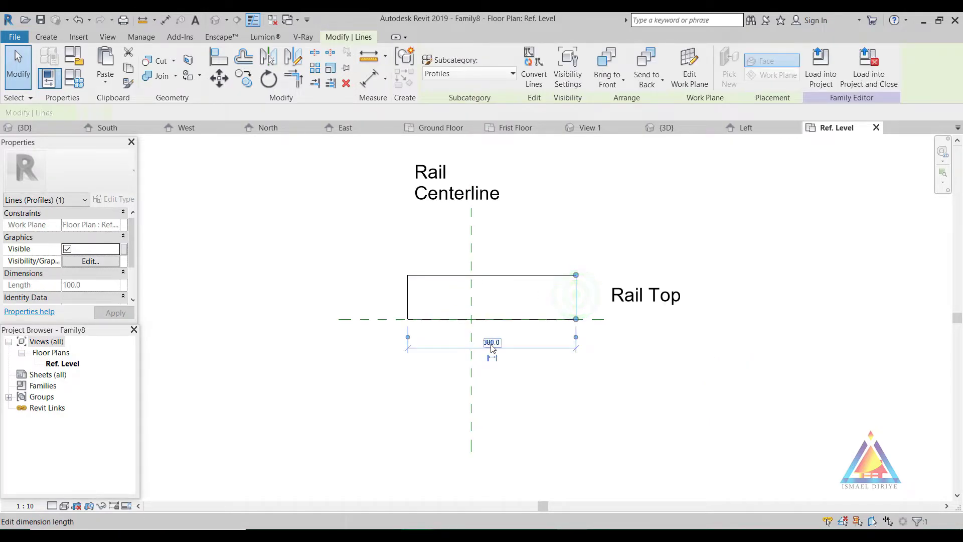
left_click(491, 343)
type("300")
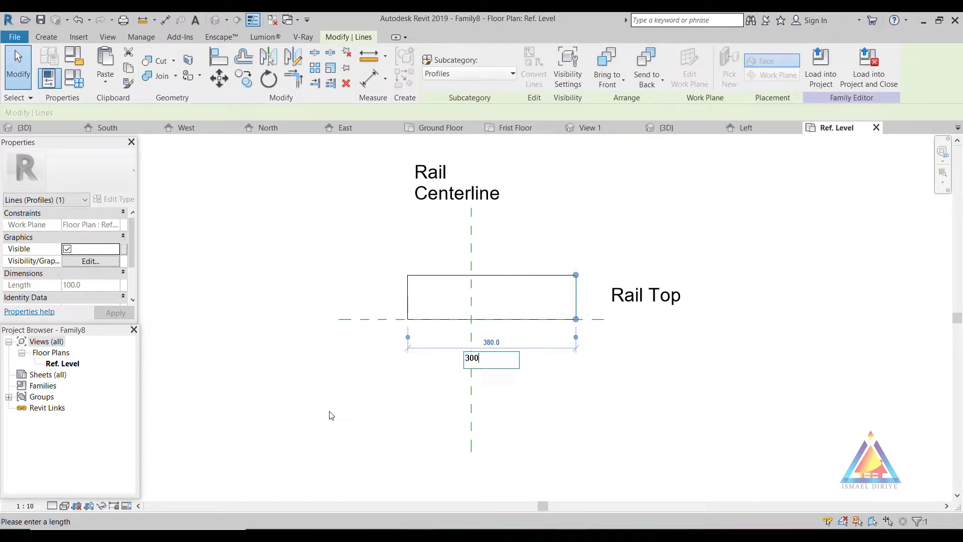
left_click(544, 383)
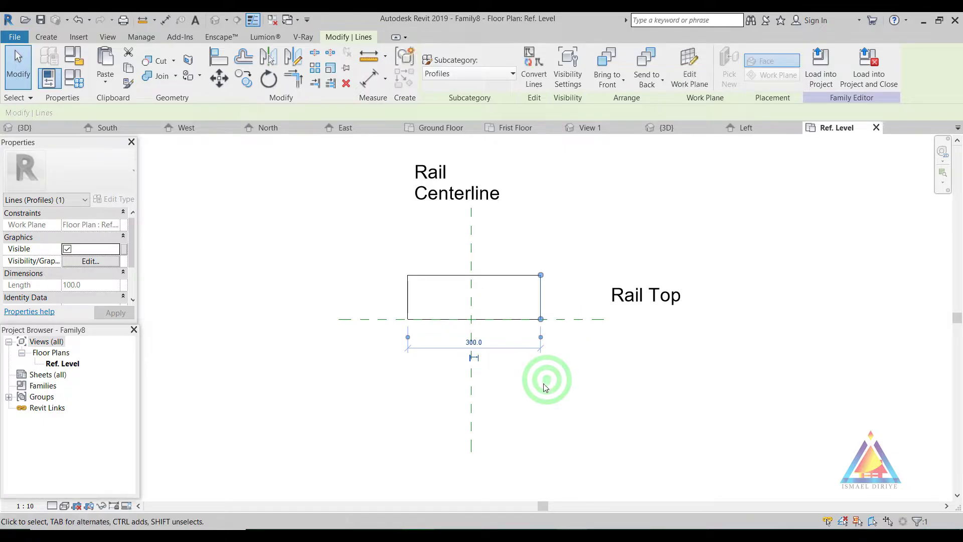
scroll(536, 294, "up", 1)
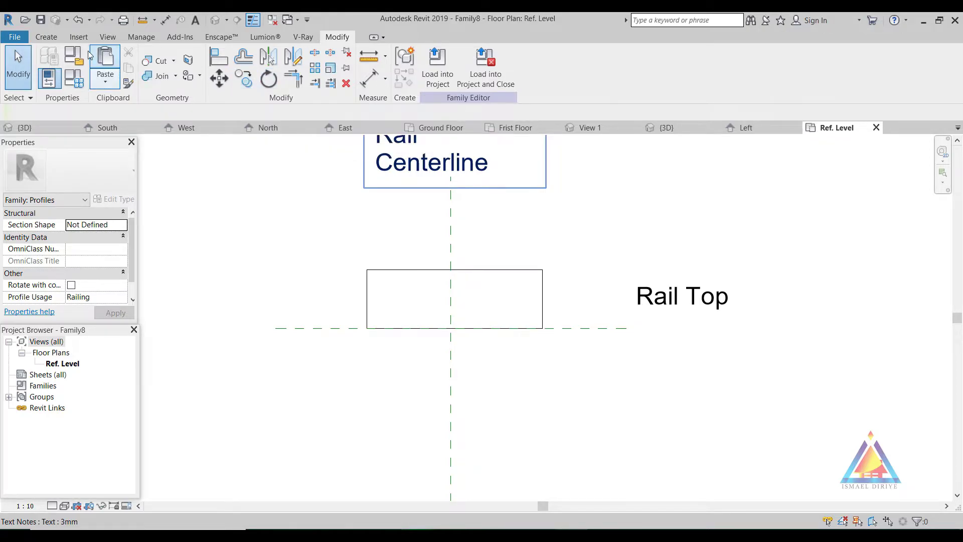
left_click(47, 37)
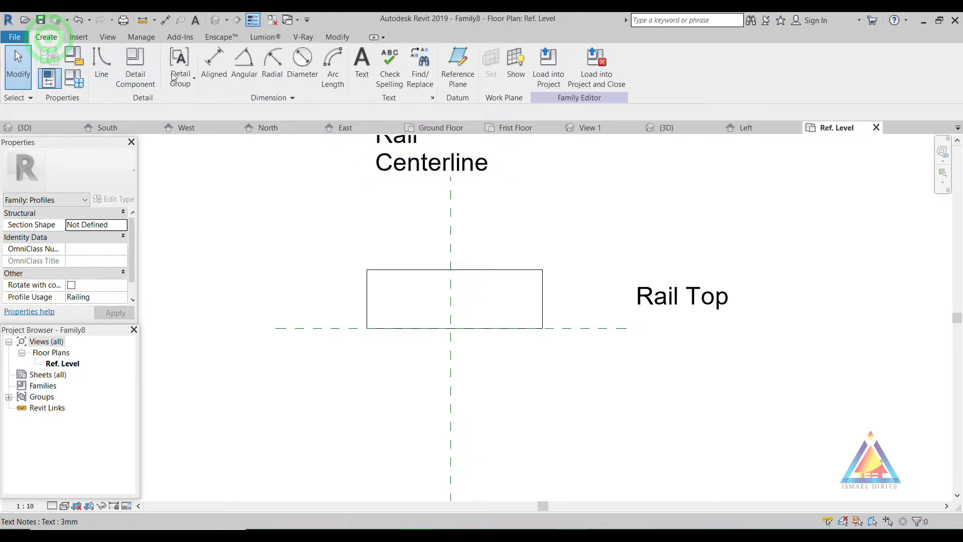
Fillet the profile's top-left corner, setting its radius to 40.
left_click(102, 65)
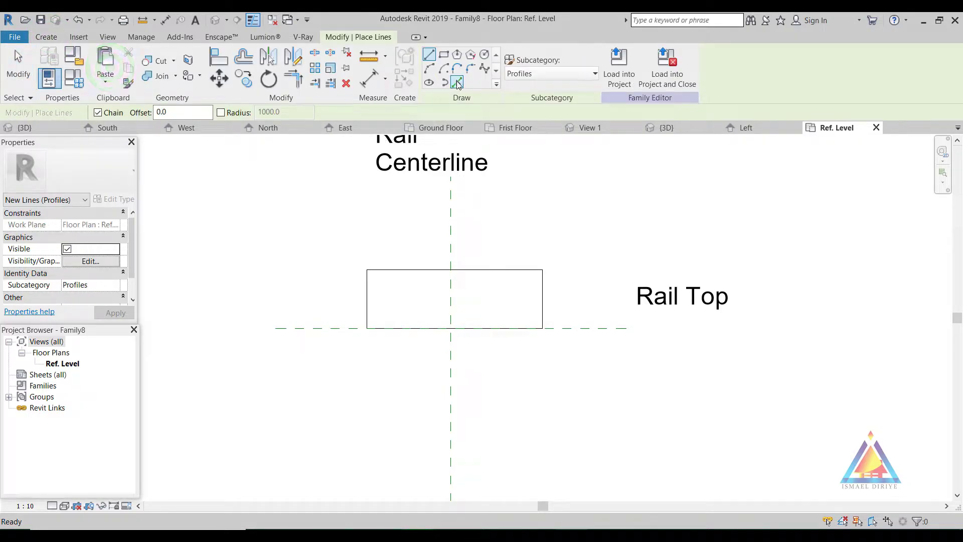
left_click(472, 69)
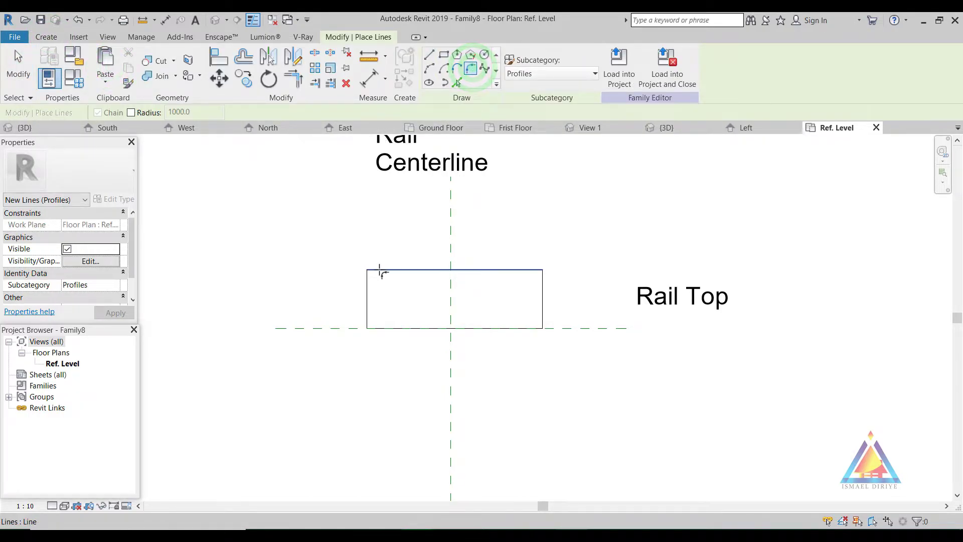
left_click(383, 270)
left_click(371, 287)
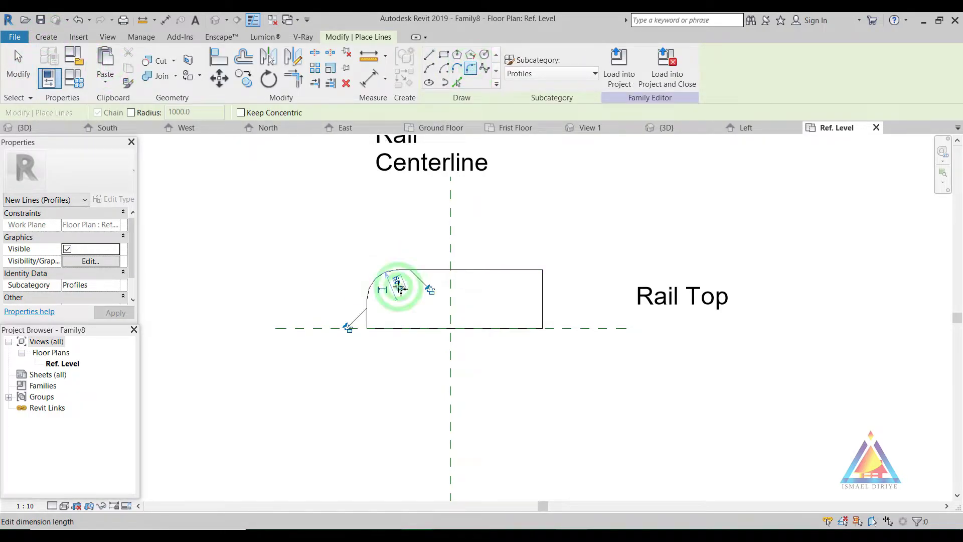
type("10")
left_click(295, 289)
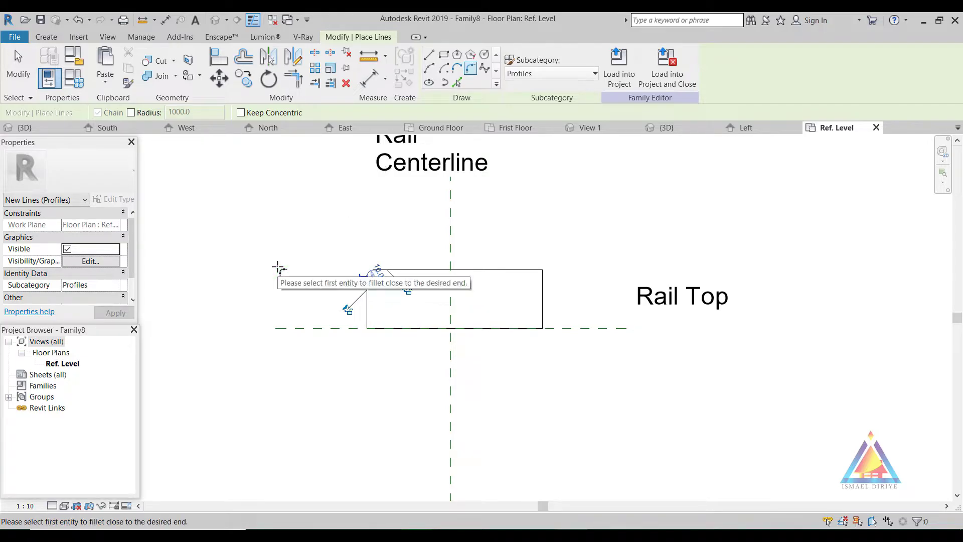
left_click(378, 271)
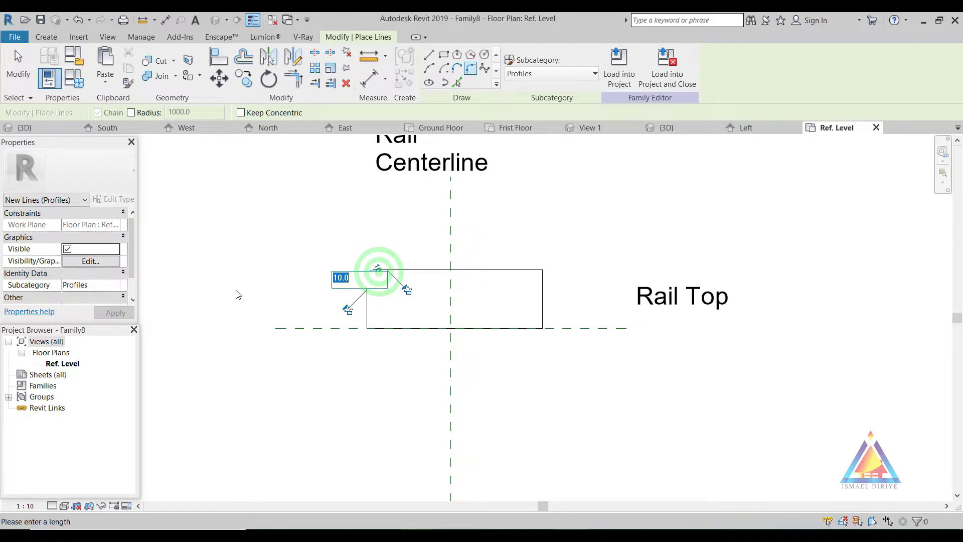
type("40")
left_click(316, 386)
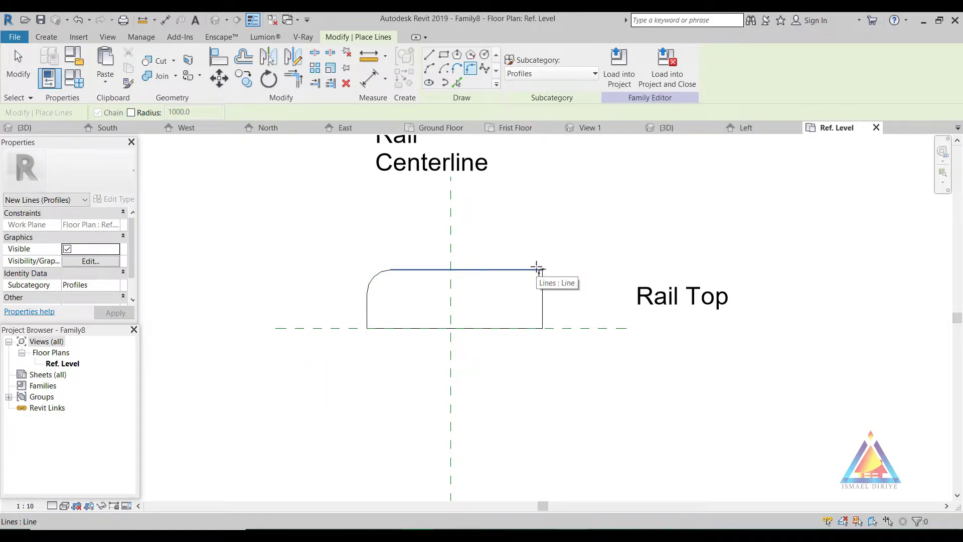
Fillet the top-right corner and change its radius from 65 to 40.
left_click(535, 270)
left_click(541, 287)
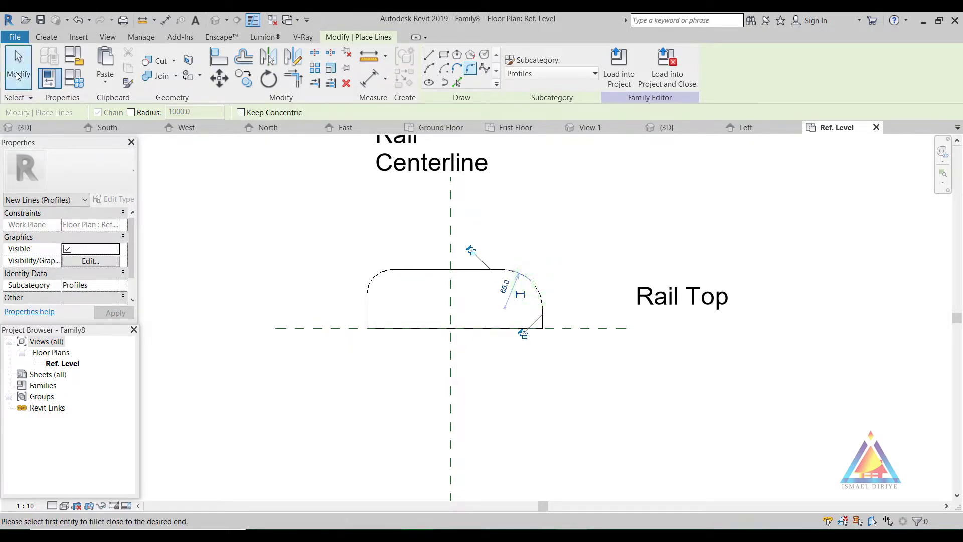
left_click(18, 64)
left_click(529, 284)
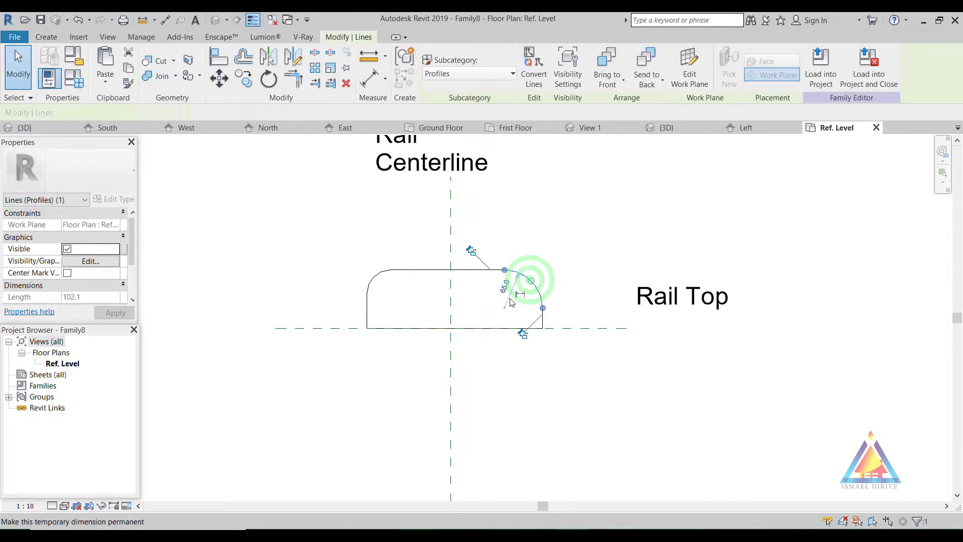
left_click(507, 289)
type("40")
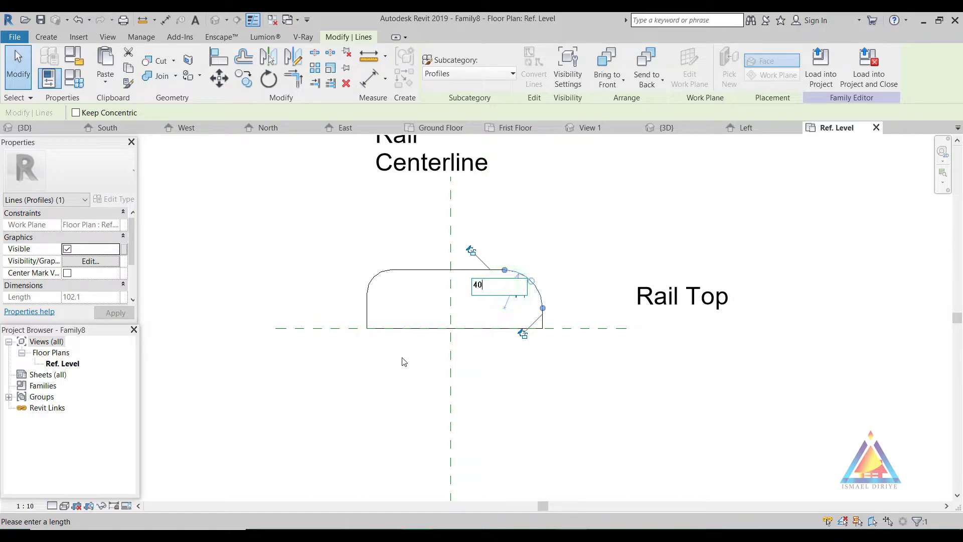
left_click(311, 264)
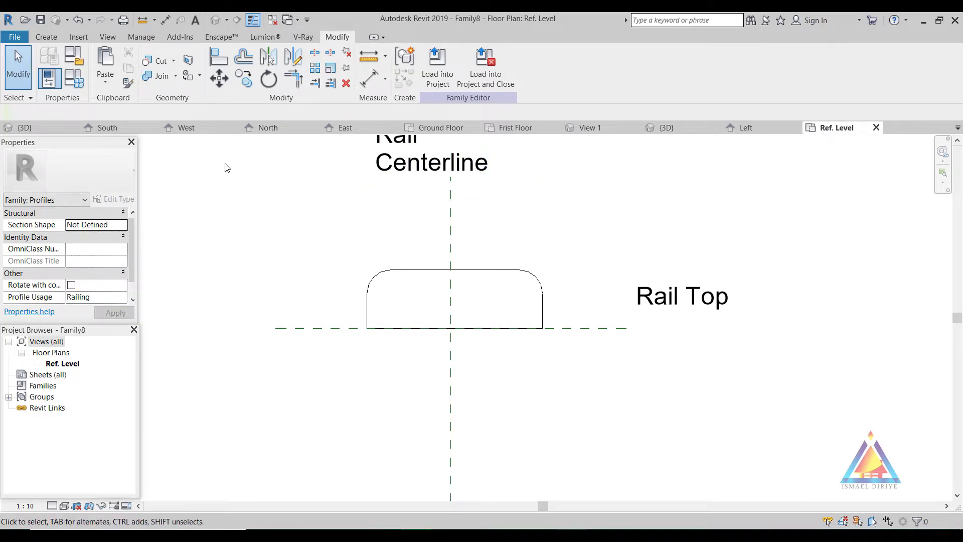
Save the rail profile as a new family file named TOP.rfa.
left_click(15, 38)
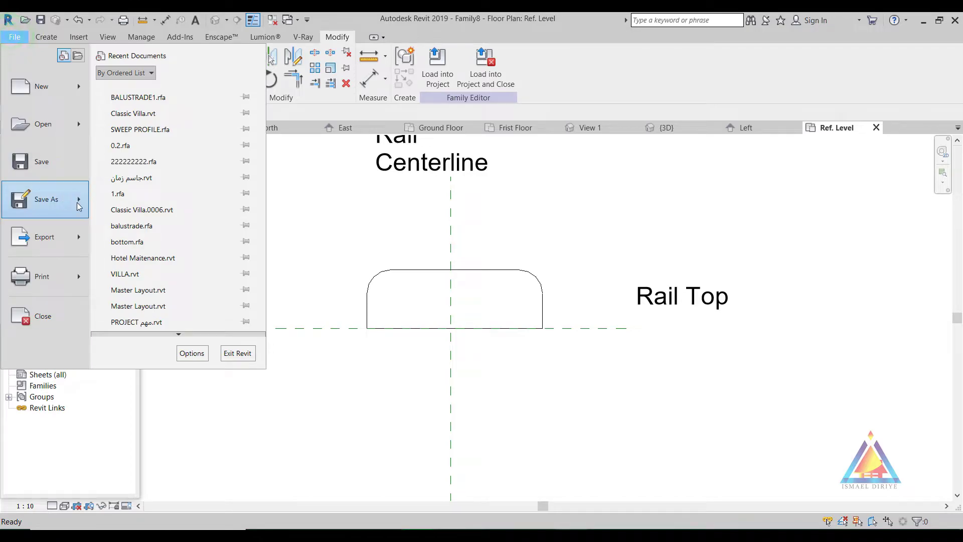
mouse_move(45, 199)
left_click(160, 143)
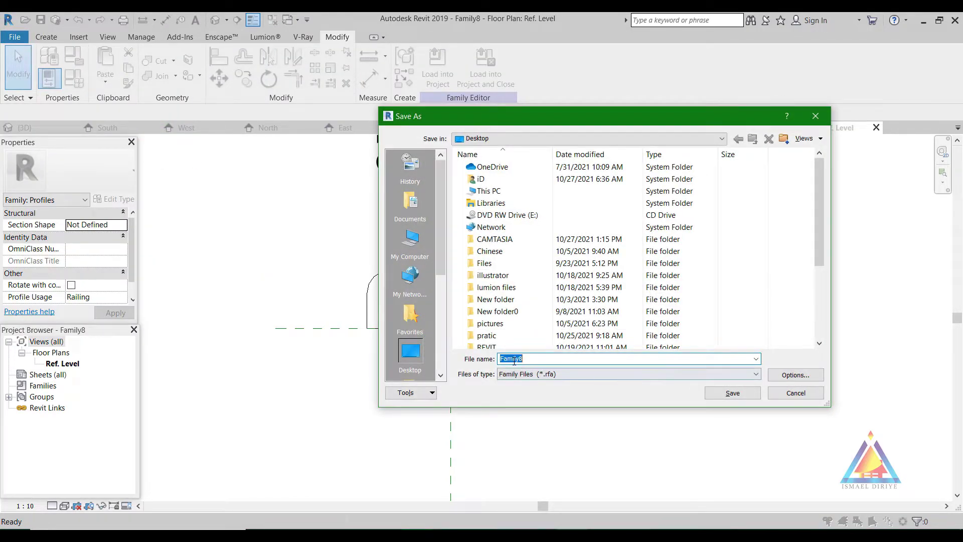
type("TOP")
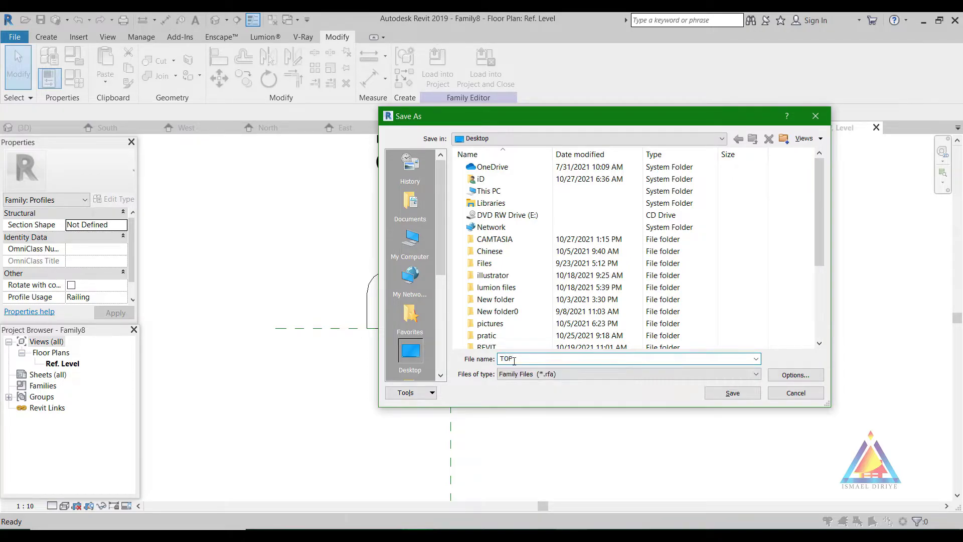
left_click(796, 375)
left_click(615, 348)
left_click(734, 392)
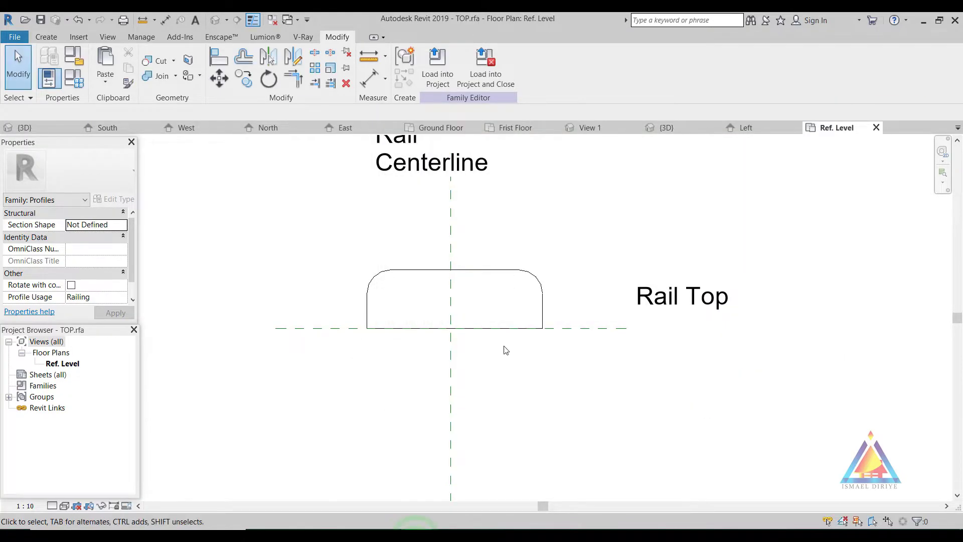
Move the six profile lines from their bottom midpoint so they centre on the Rail Centerline.
left_click_drag(313, 236, 573, 376)
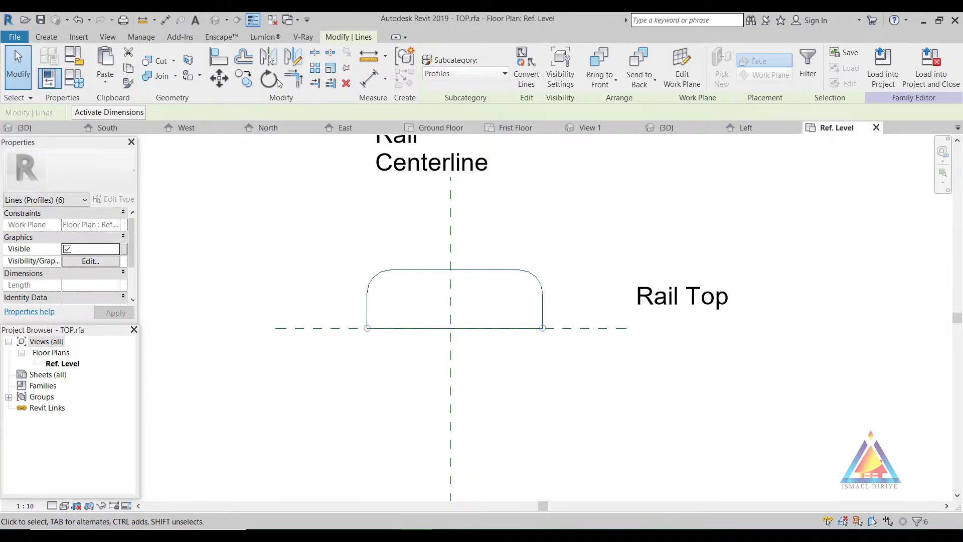
left_click(219, 78)
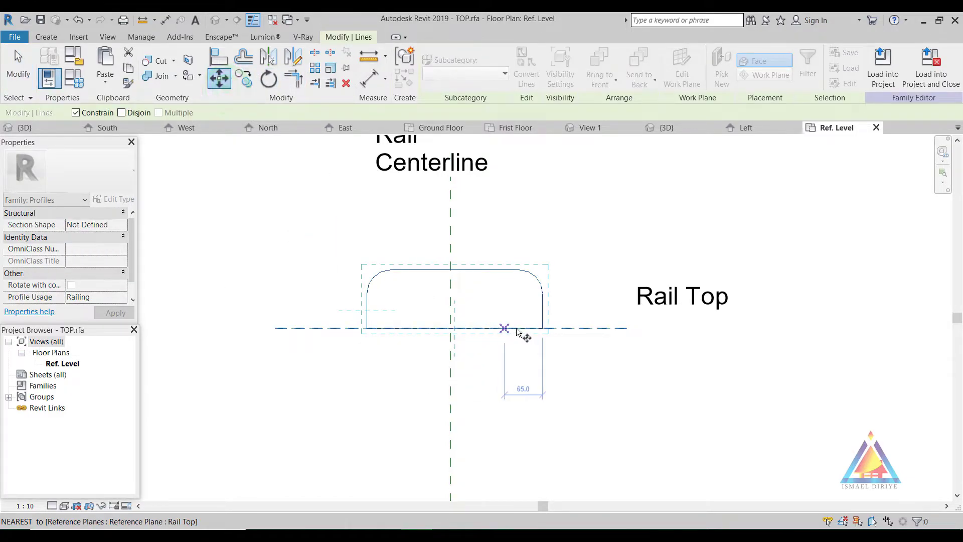
left_click(454, 329)
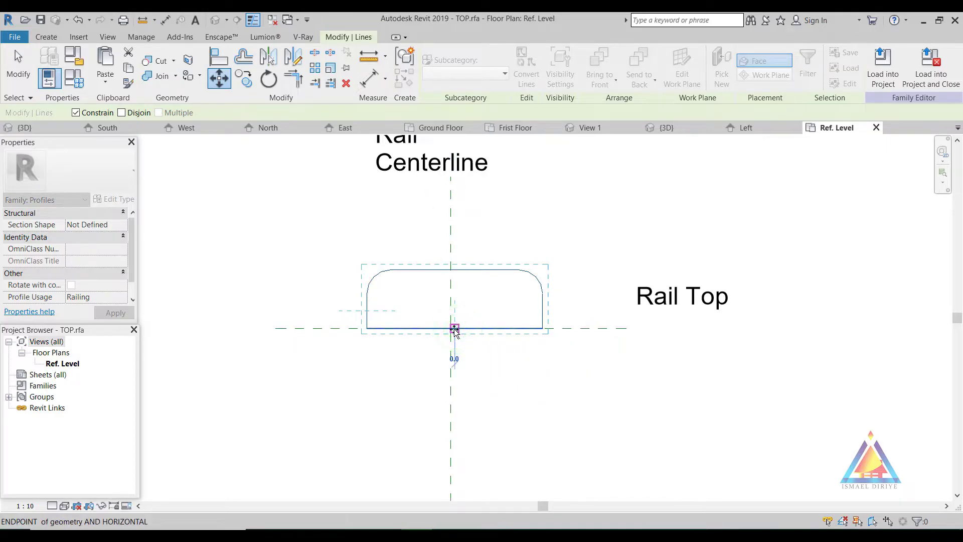
scroll(452, 331, "up", 4)
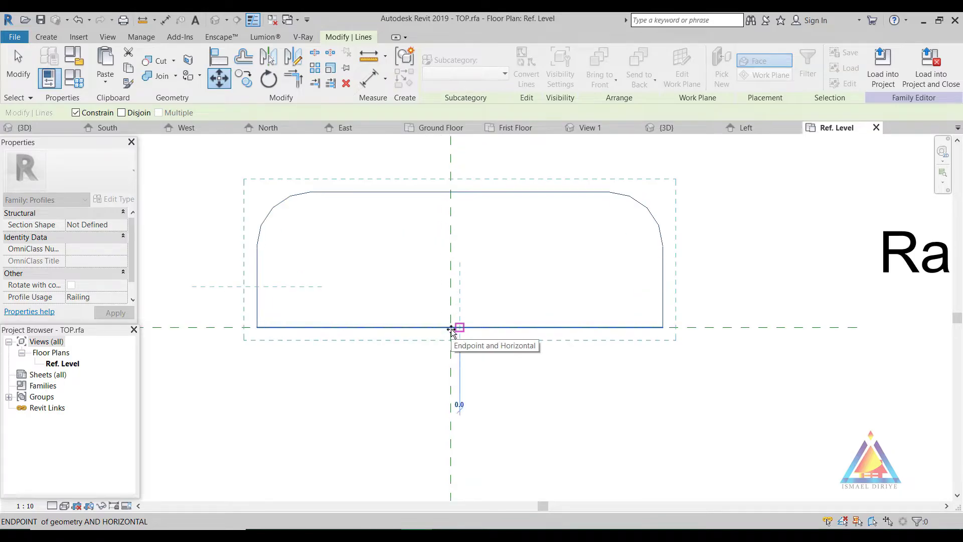
scroll(452, 330, "up", 1)
left_click(451, 327)
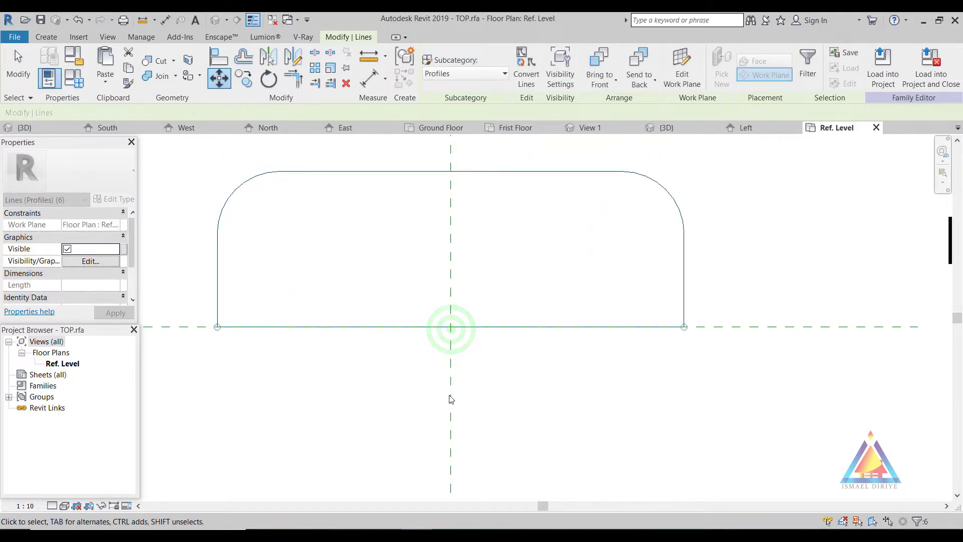
left_click(18, 77)
scroll(326, 193, "down", 1)
scroll(387, 250, "down", 2)
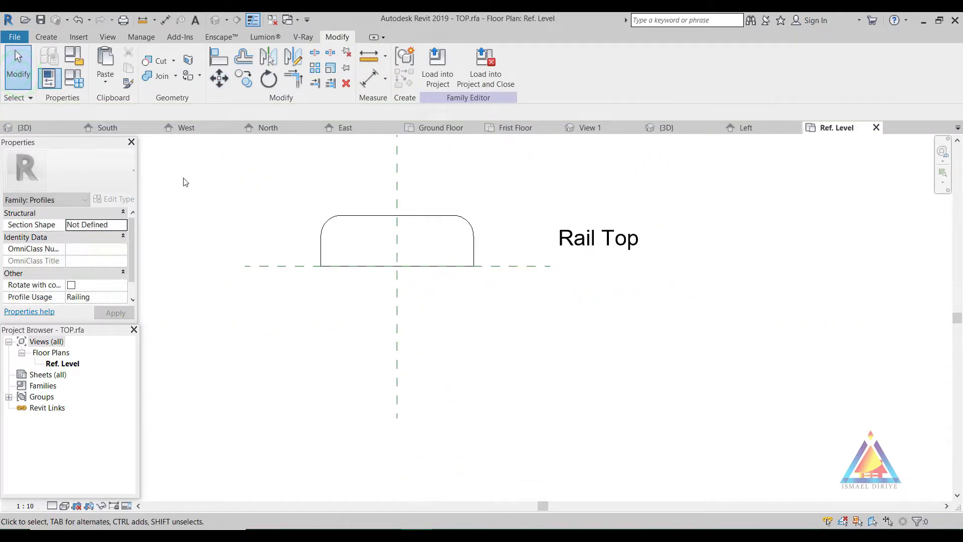
Re-save the centred profile as a family, overwriting the existing TOP.rfa.
left_click(14, 37)
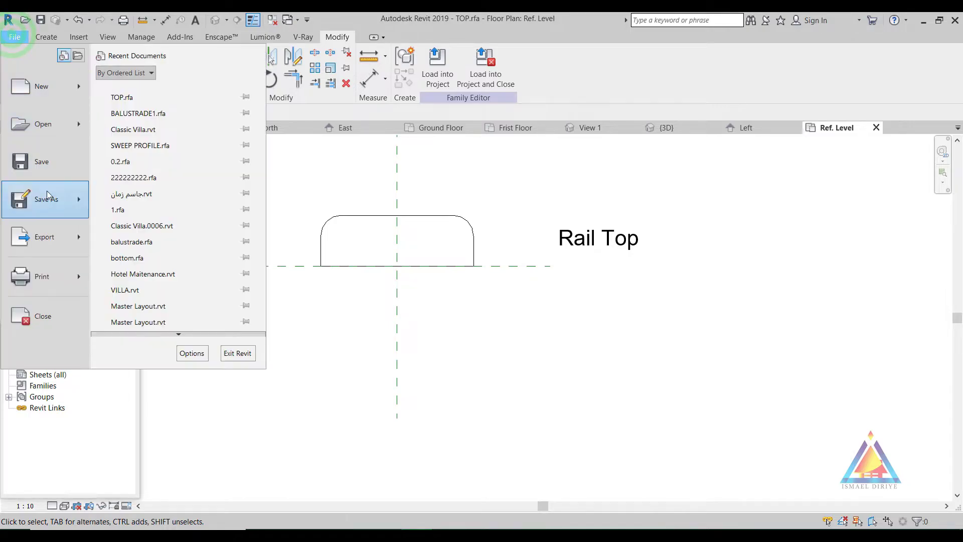
left_click(66, 196)
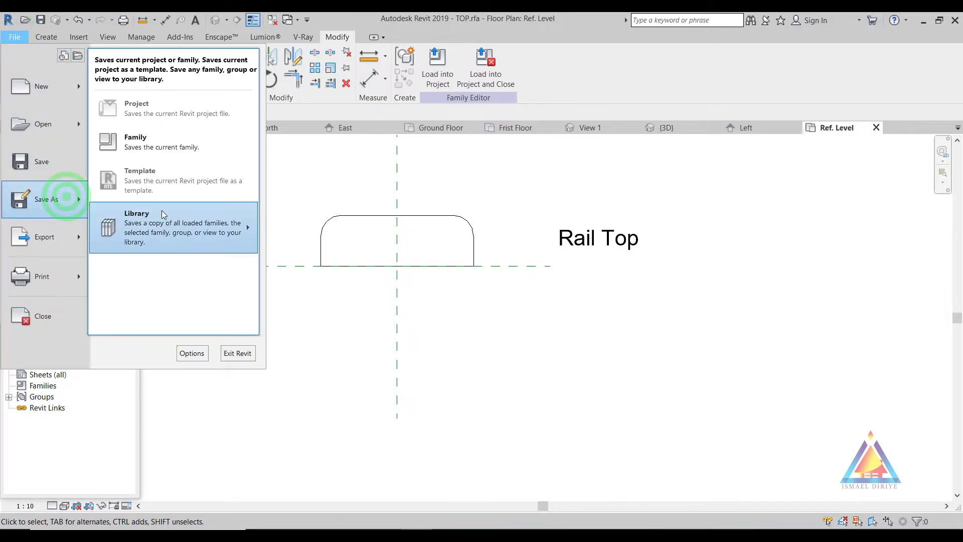
left_click(159, 163)
left_click(147, 147)
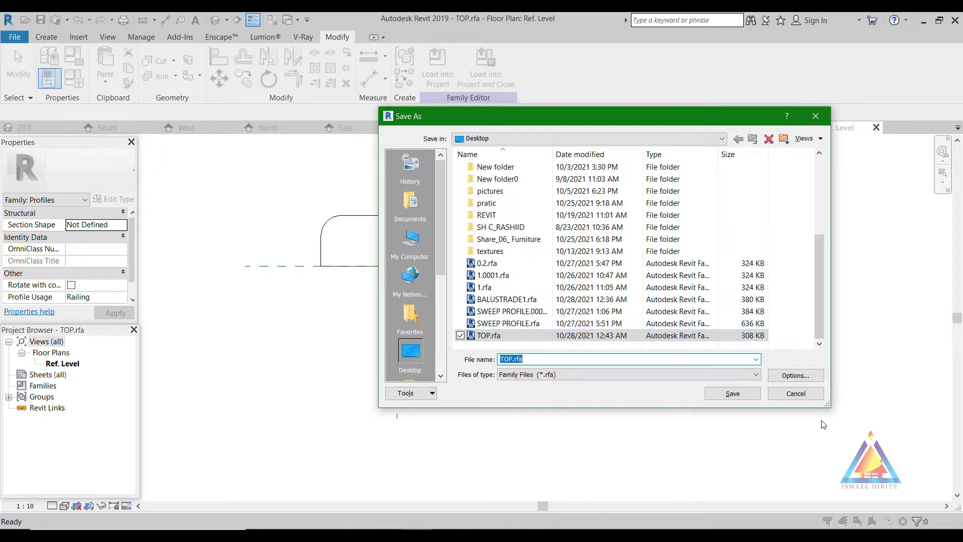
left_click(790, 375)
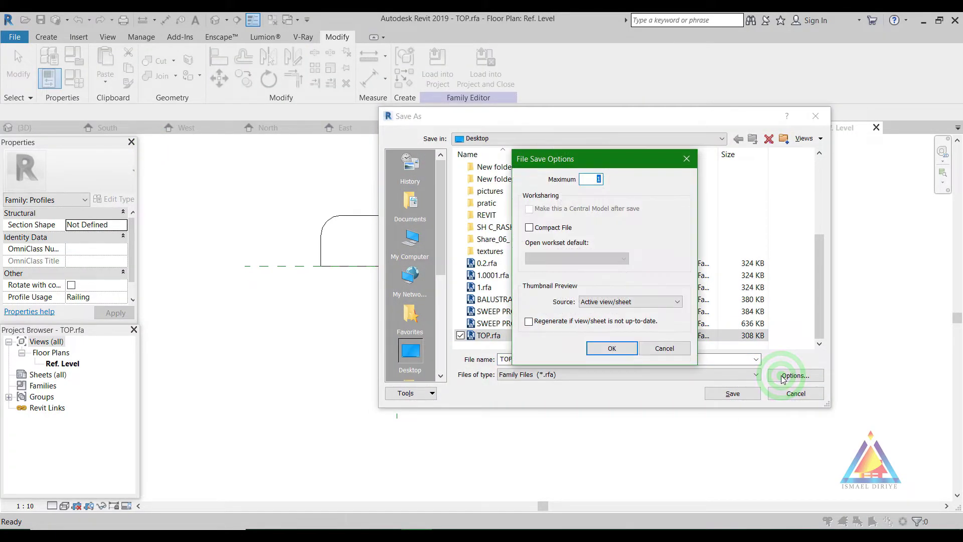
left_click(611, 349)
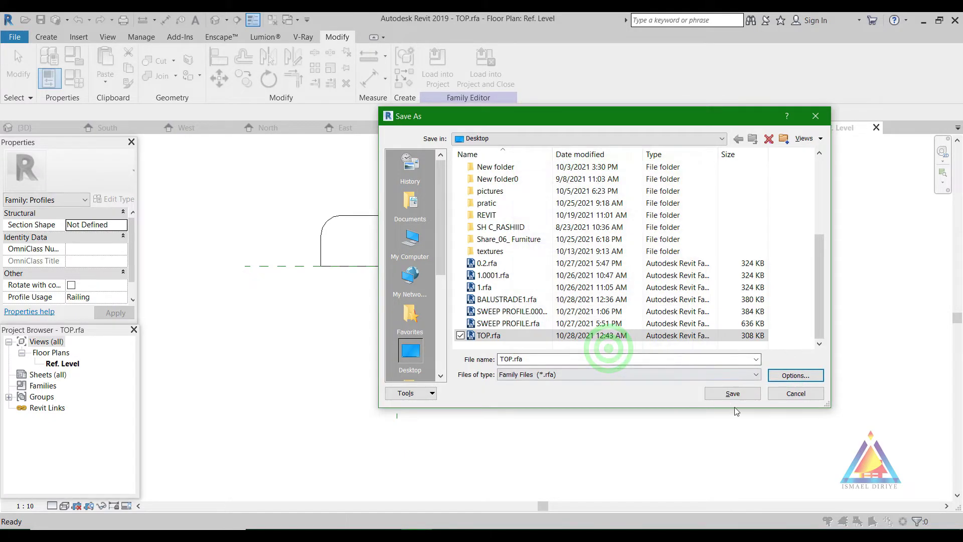
left_click(732, 394)
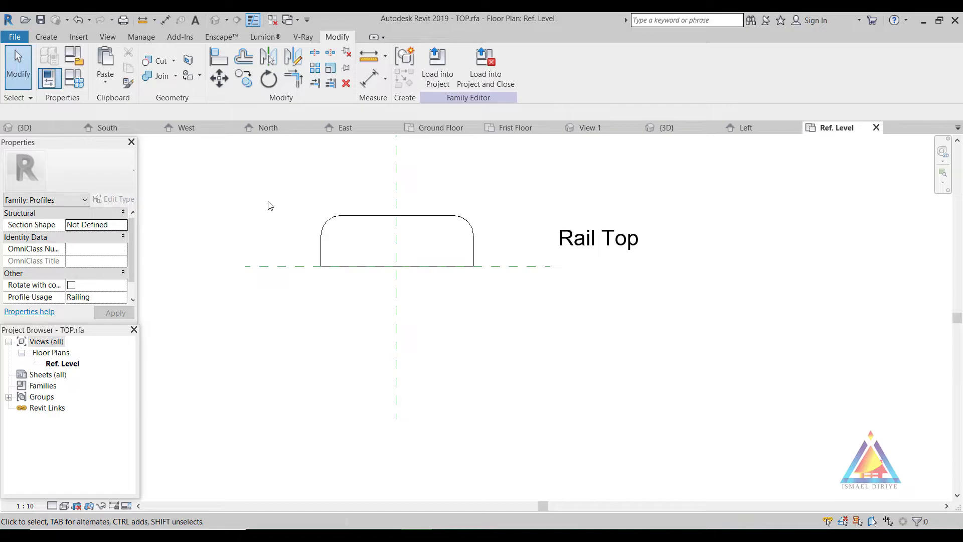
left_click_drag(254, 177, 534, 328)
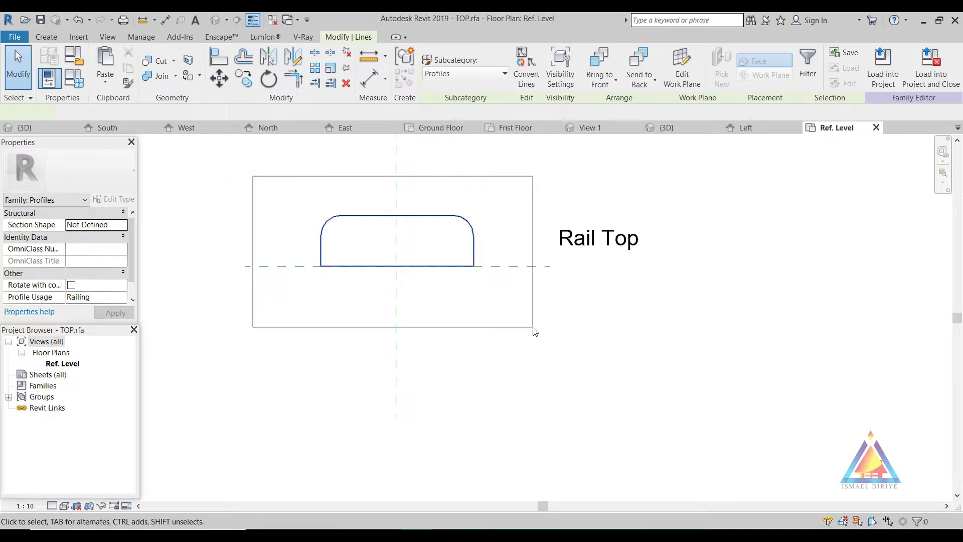
Move the profile down from its top midpoint so its top edge sits on Rail Top.
left_click(221, 86)
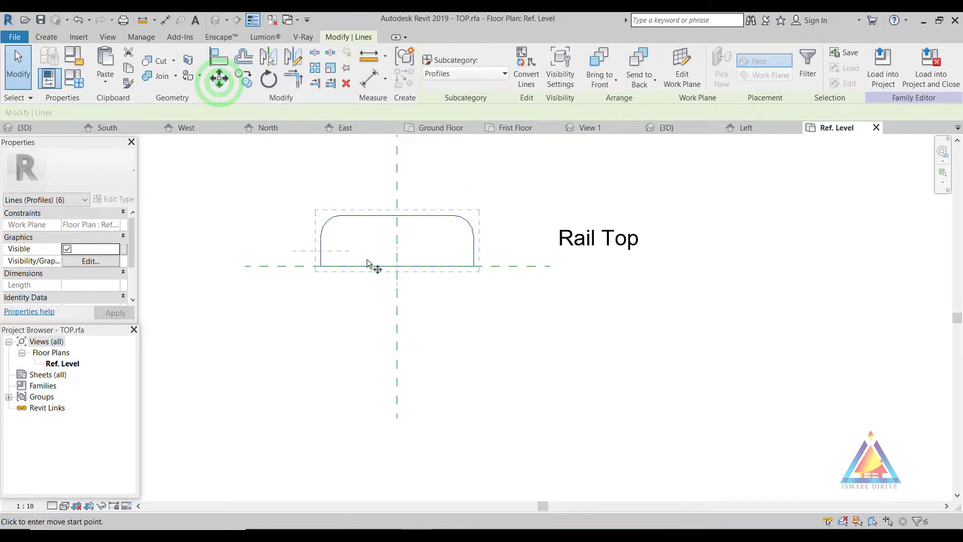
left_click(397, 215)
left_click(397, 266)
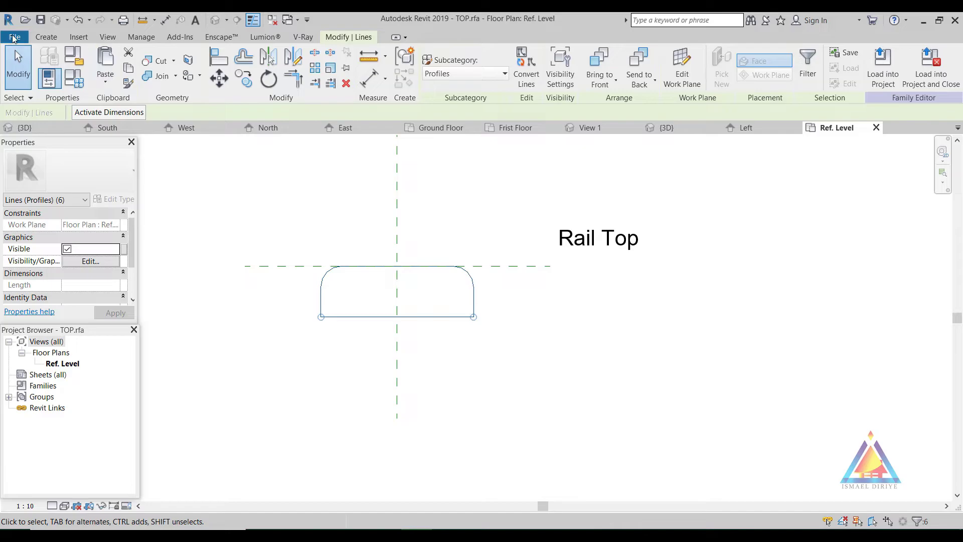
Save the lowered profile as a new family named BOTTOM.
left_click(14, 38)
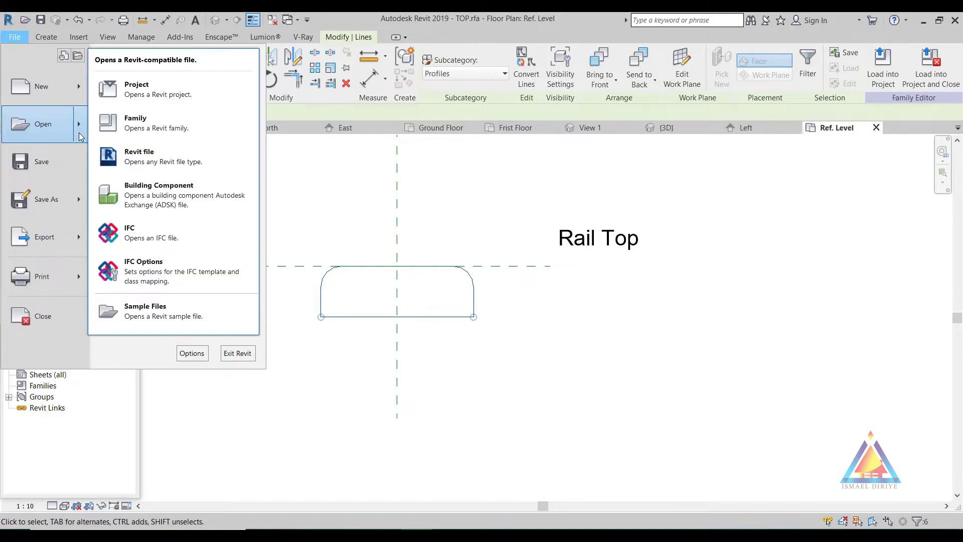
left_click(77, 197)
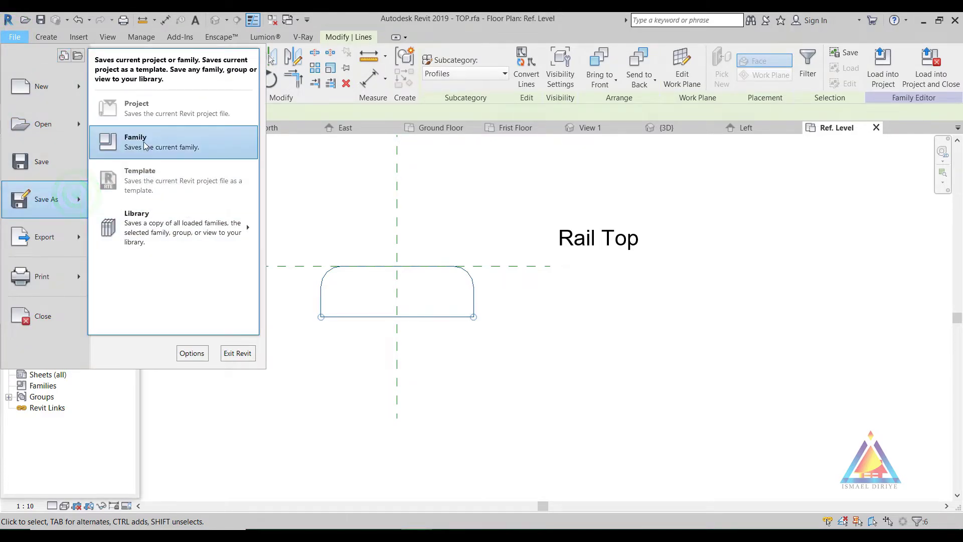
left_click(136, 142)
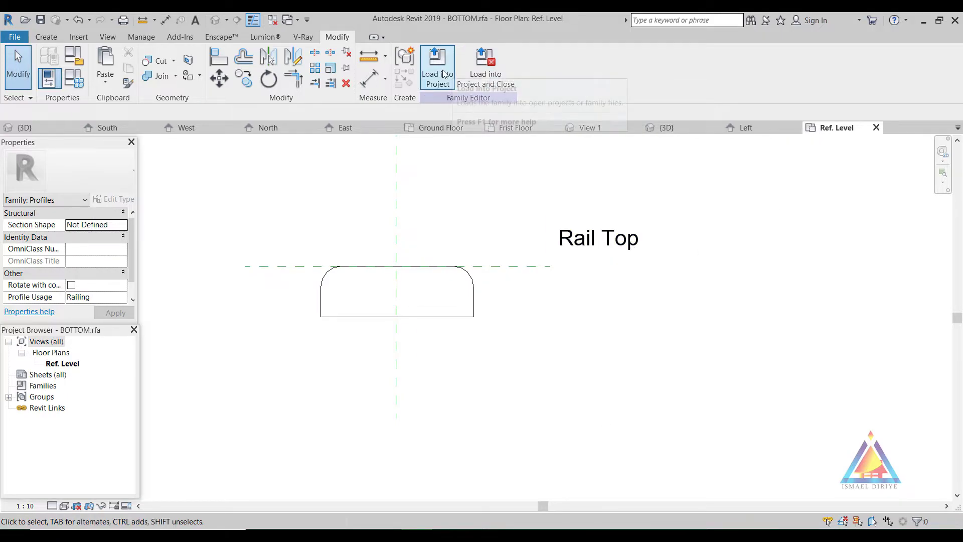
Load the BOTTOM profile into Classic Villa.rvt, then load and close the BALUSTRADE1 baluster family.
left_click(475, 76)
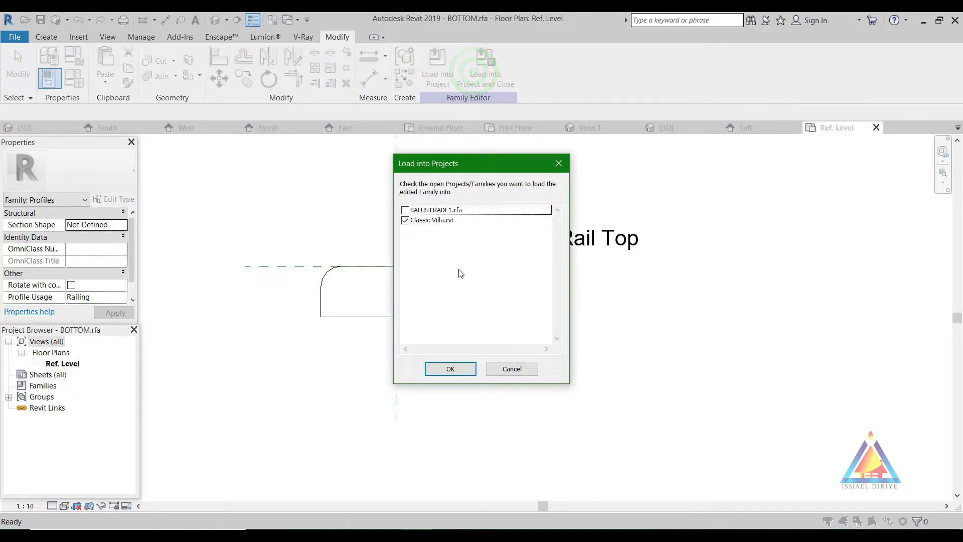
left_click(446, 370)
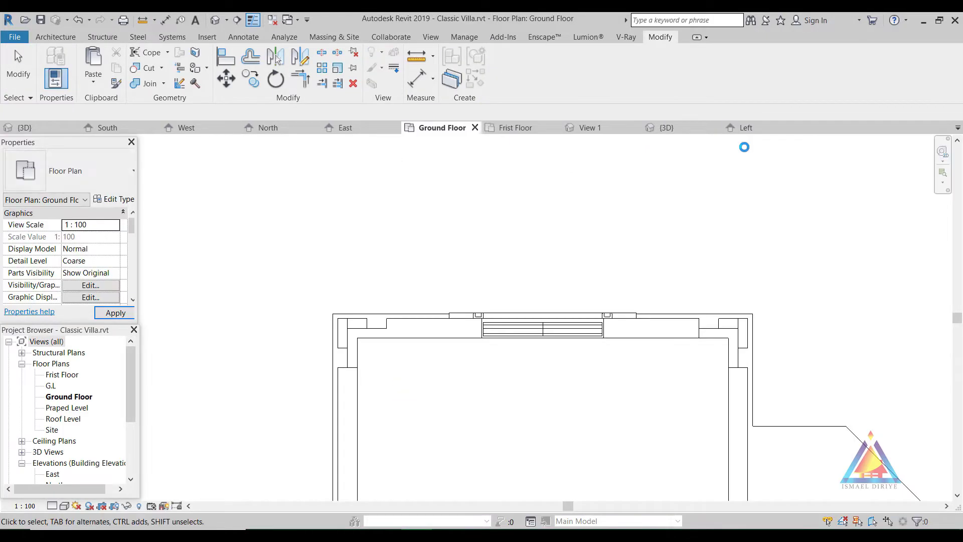
left_click(748, 127)
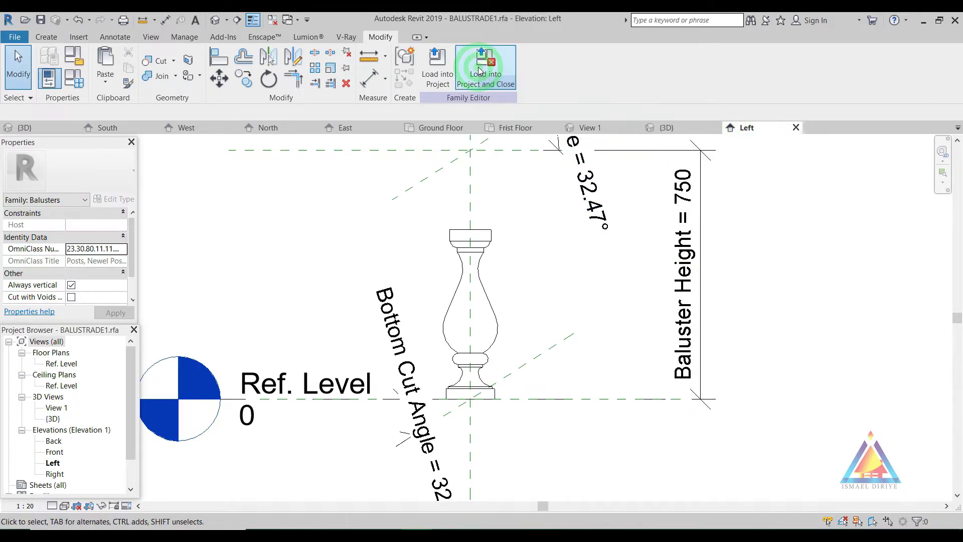
left_click(477, 83)
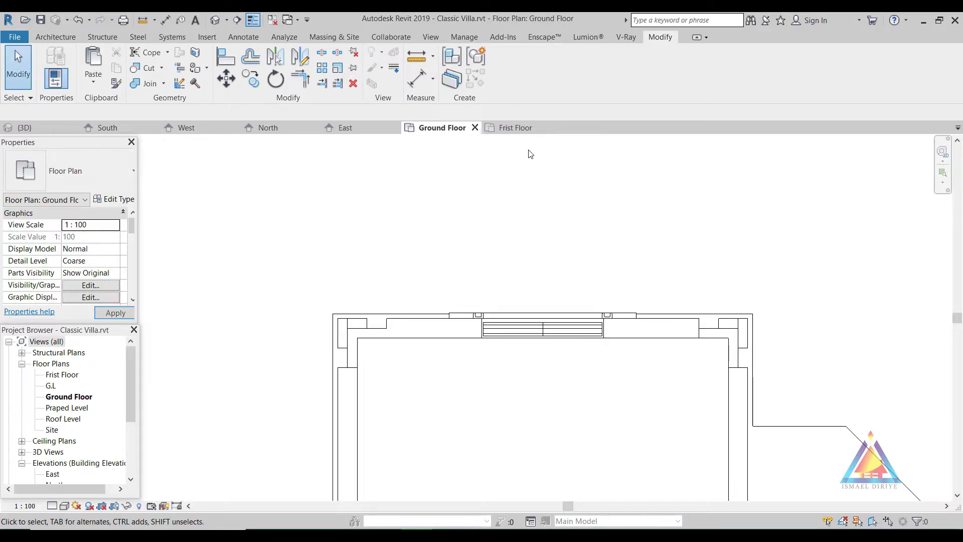
Open the Frist Floor plan from Floor Plans in the Project Browser.
left_click(504, 129)
left_click(437, 127)
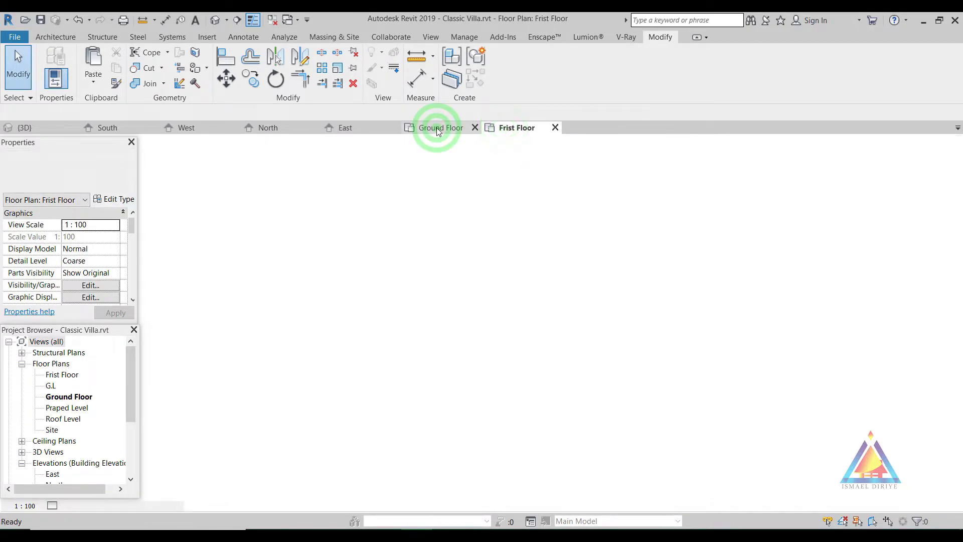
left_click(366, 130)
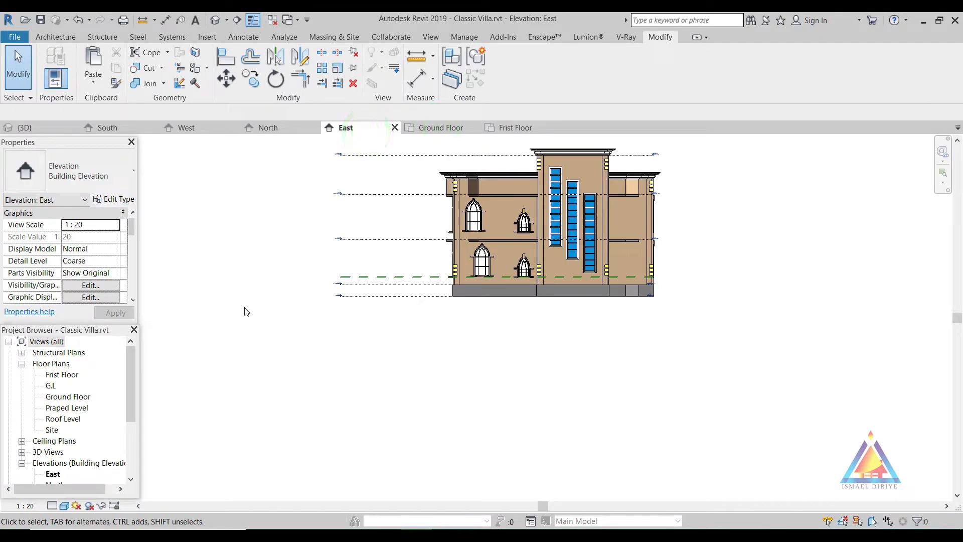
scroll(228, 408, "down", 2)
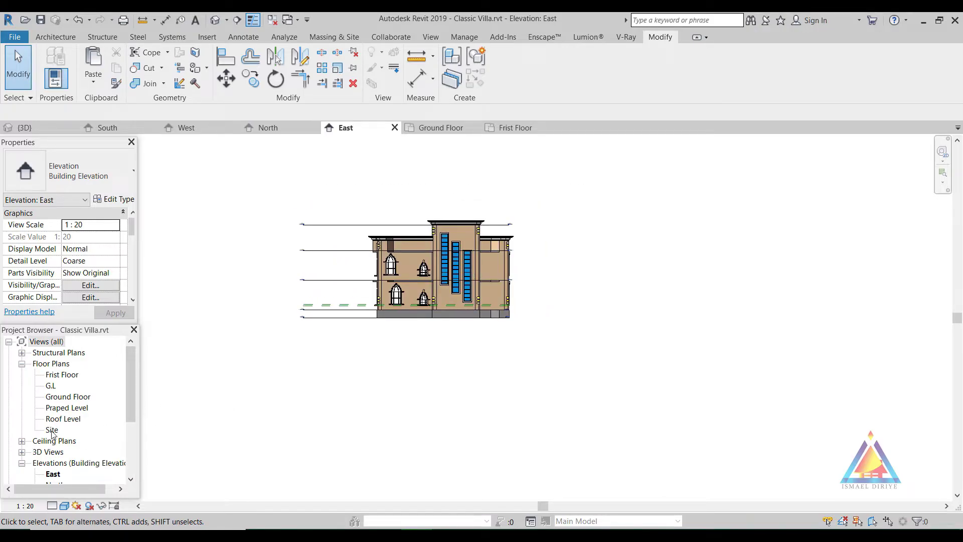
double_click(61, 375)
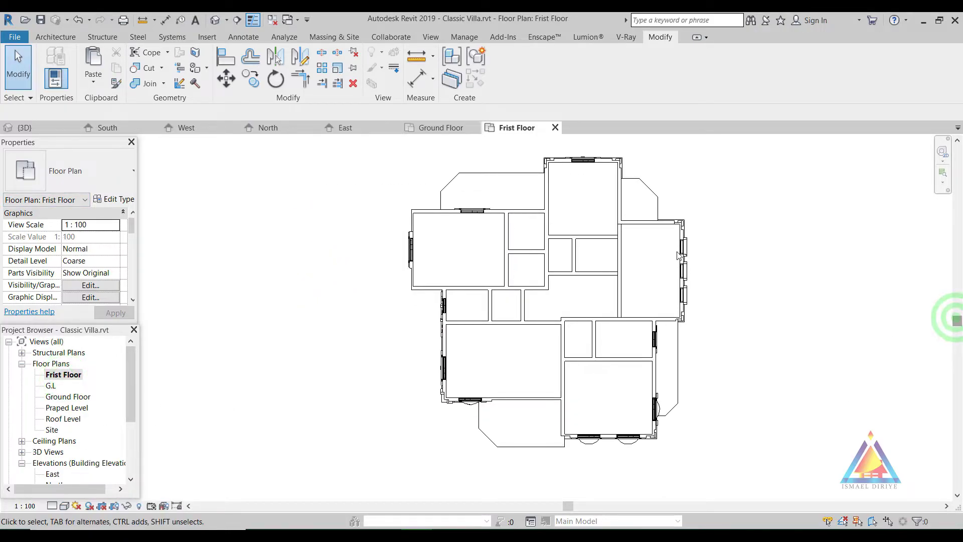
left_click(48, 37)
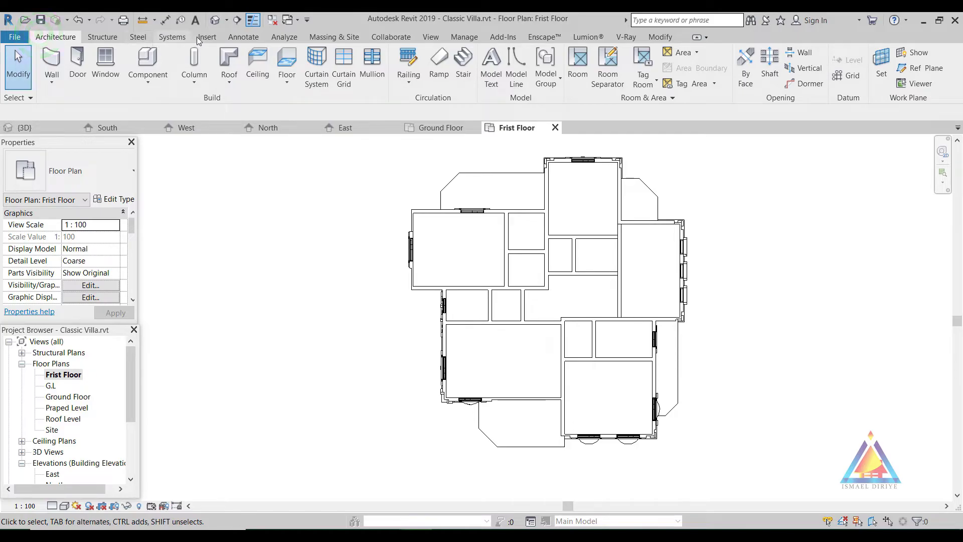
left_click(211, 40)
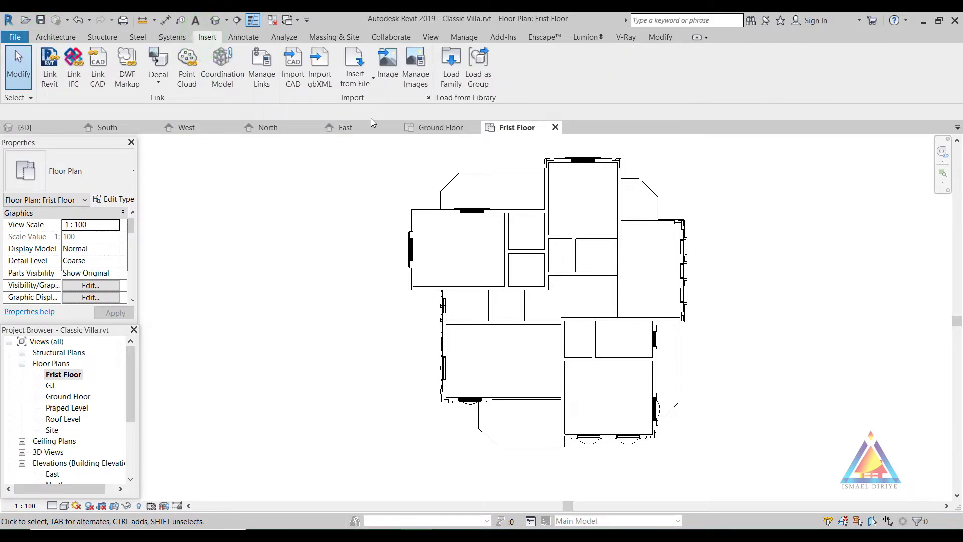
Load BALUSTRADE1, BOTTOM.rfa and TOP.0001.rfa from the Desktop into the project.
left_click(454, 83)
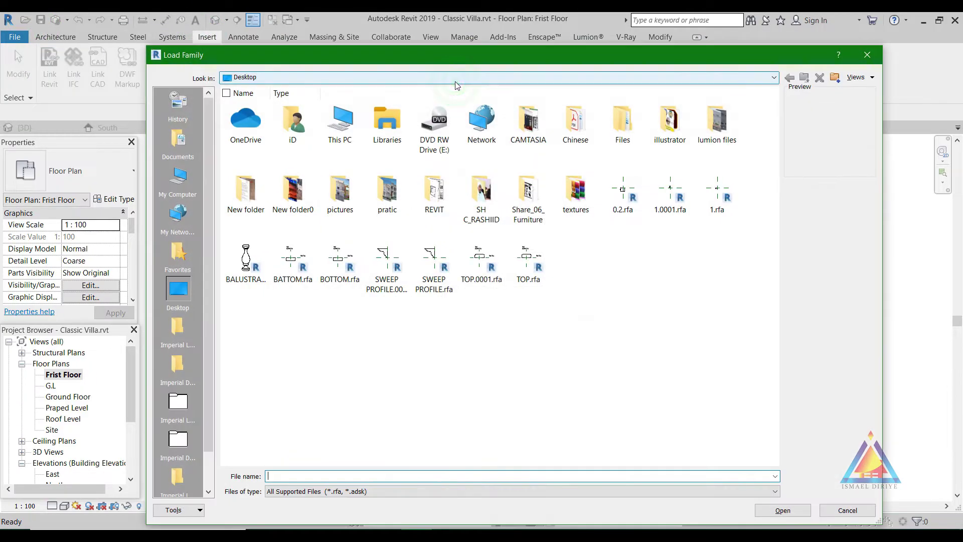
left_click(246, 260)
left_click(293, 261, "ctrl")
left_click(426, 254, "ctrl")
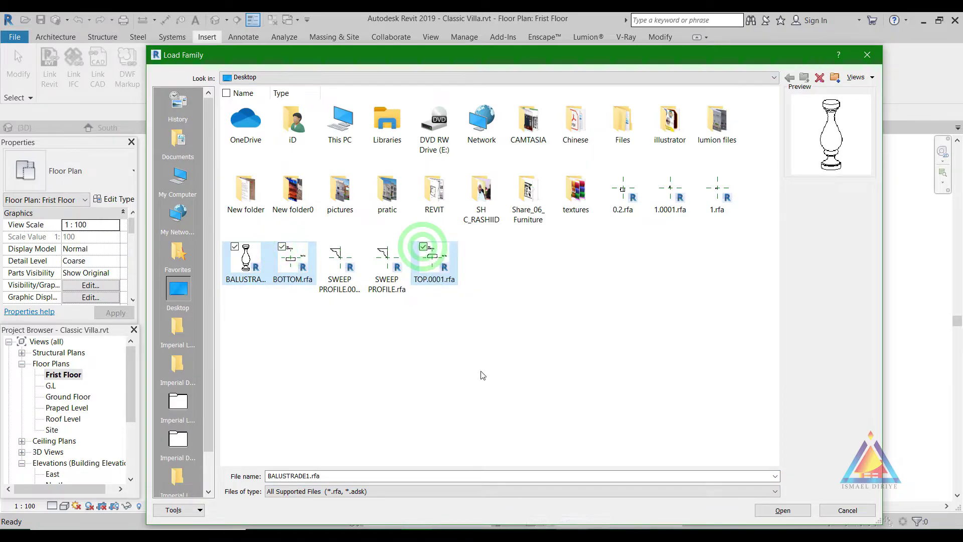
left_click(787, 511)
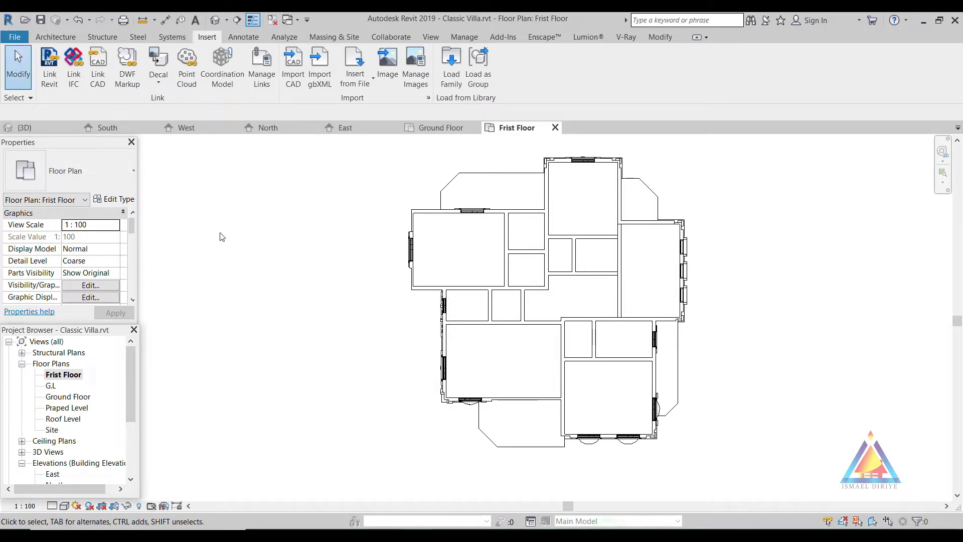
left_click(53, 37)
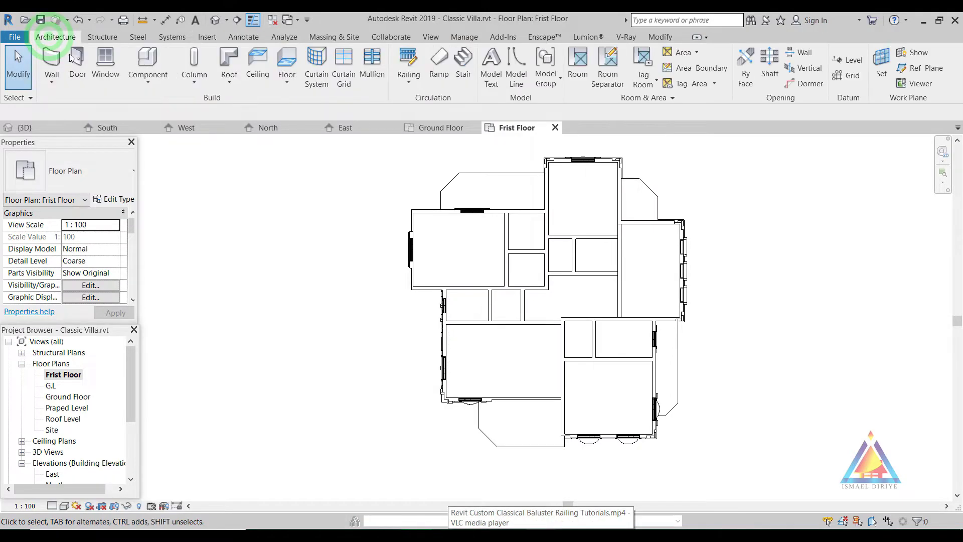
Start sketching a railing path with the 900mm type and open its type properties.
left_click(409, 61)
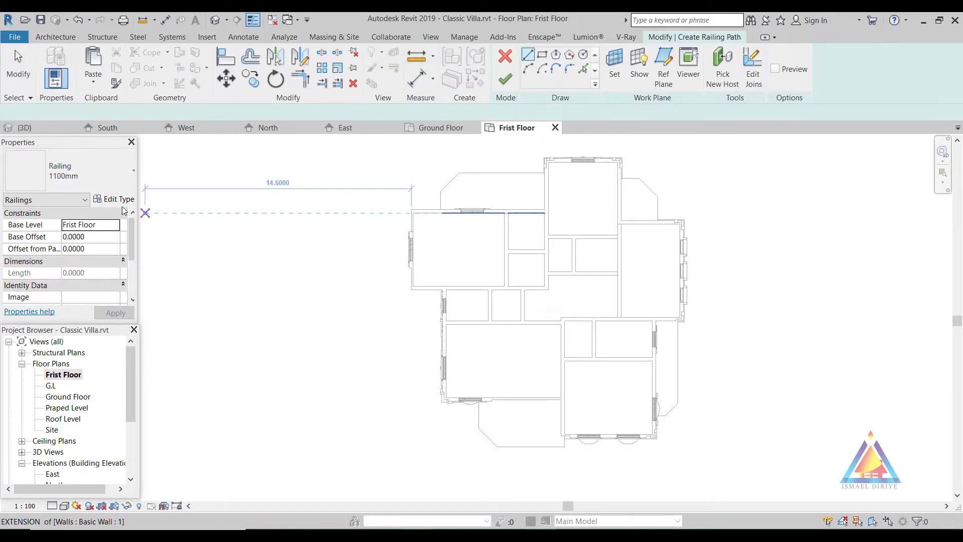
left_click(93, 175)
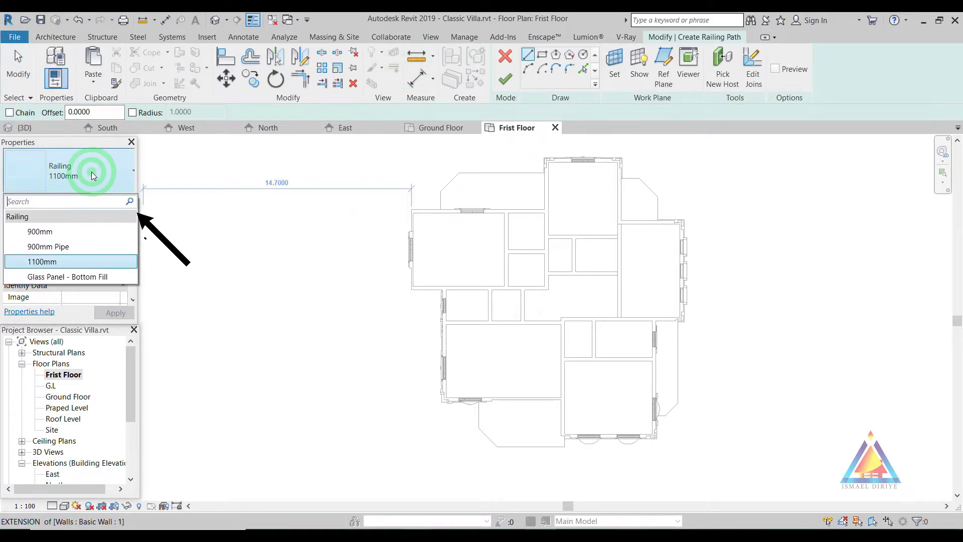
left_click(50, 232)
left_click(115, 199)
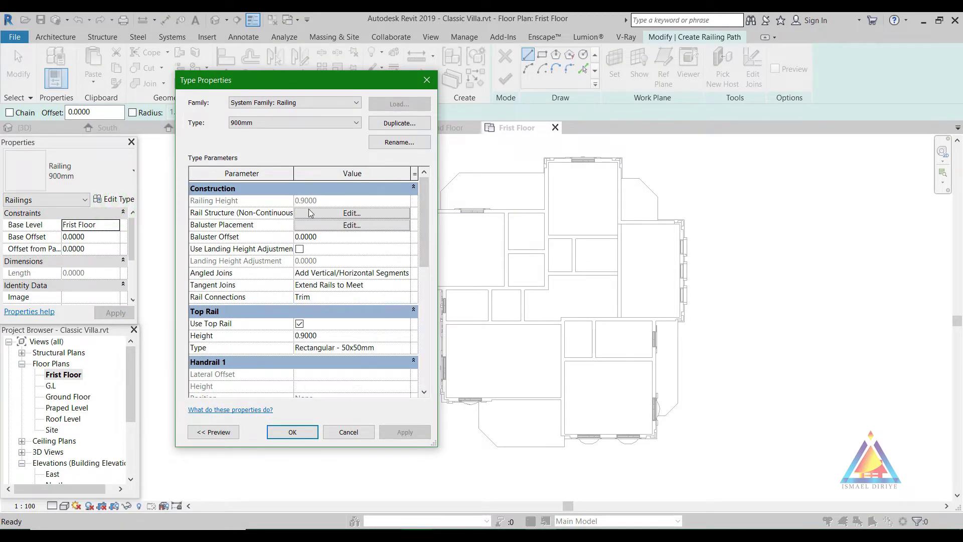
Add two rails named BOTTOM and TOP, with the TOP rail at height 0.51.
left_click(317, 214)
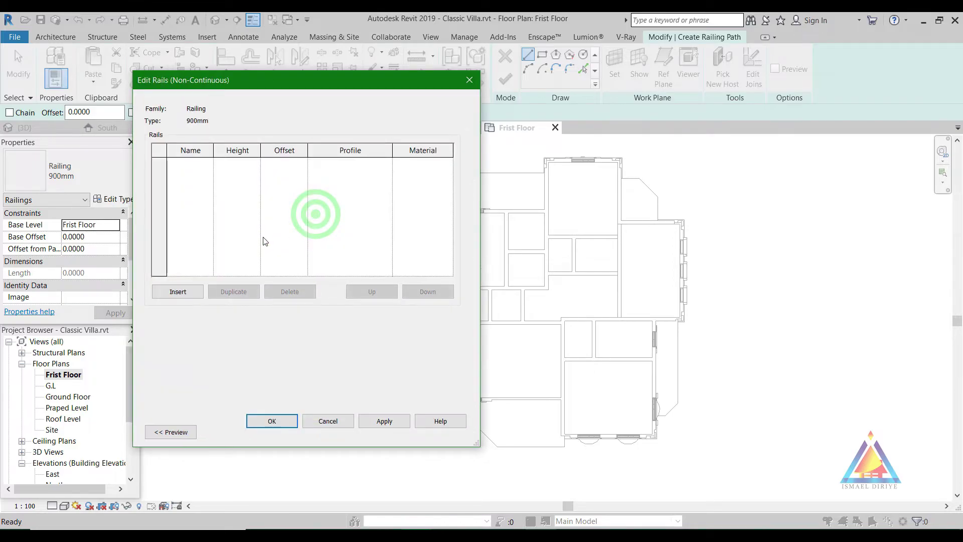
left_click(187, 295)
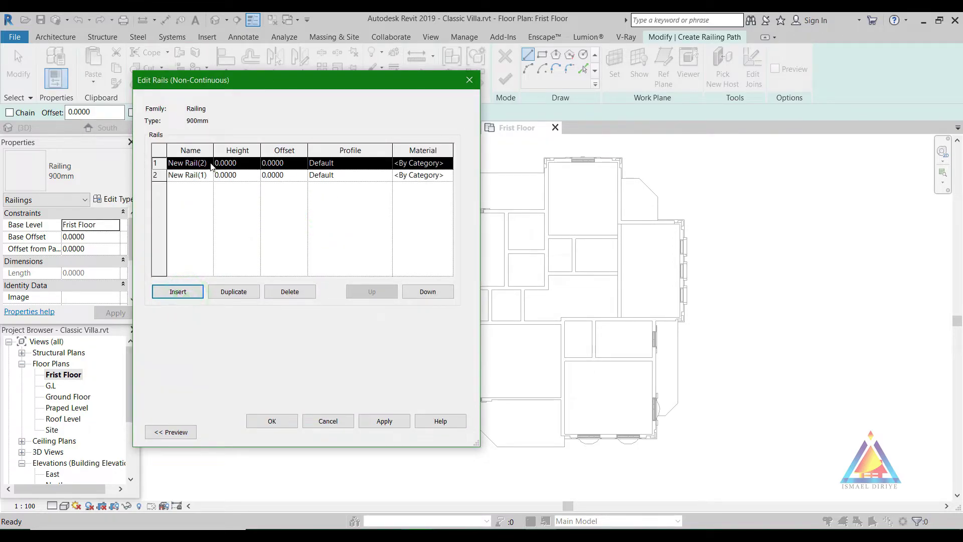
left_click(206, 165)
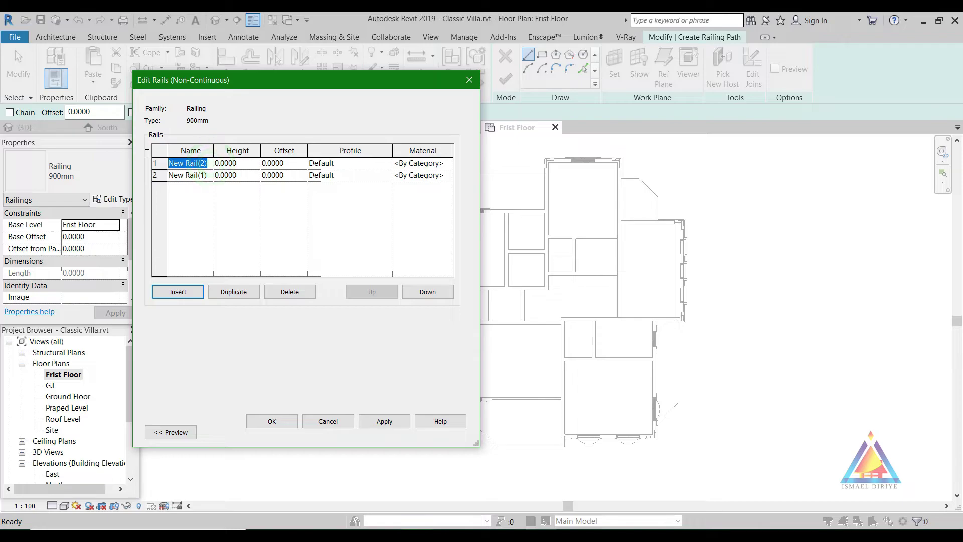
type("BOTTOM")
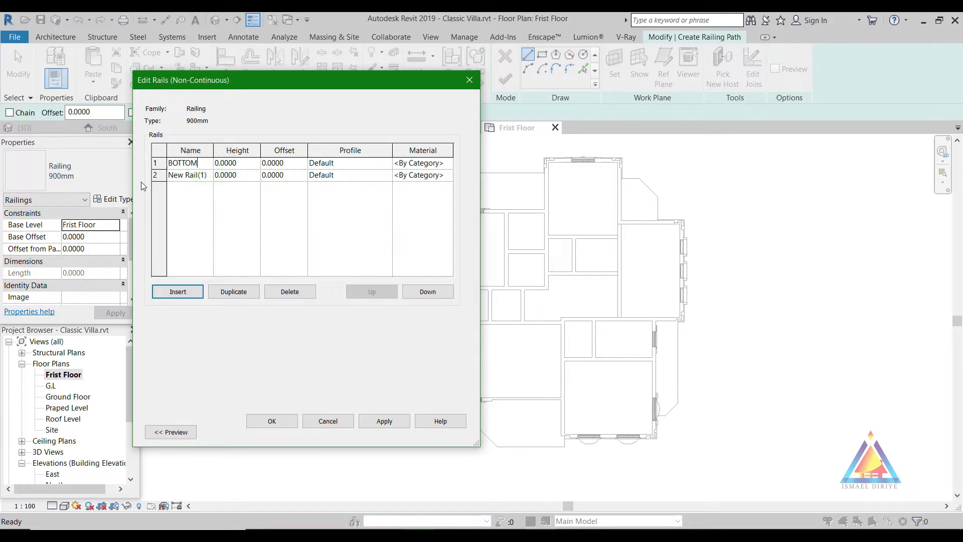
left_click(210, 176)
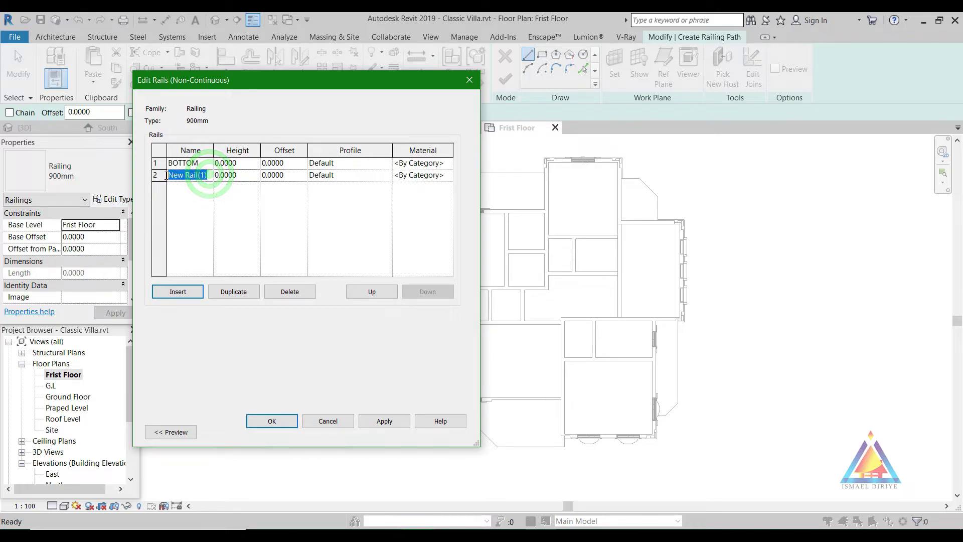
type("t")
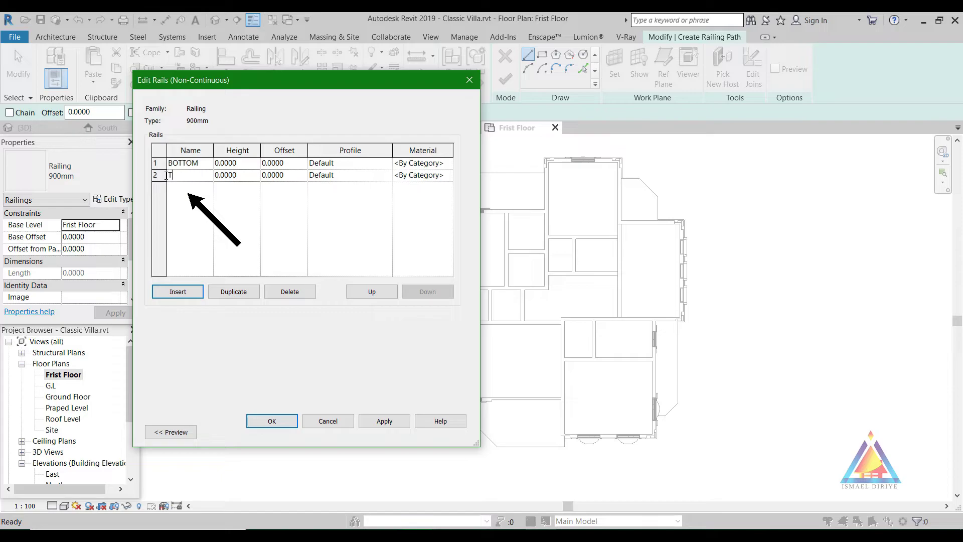
left_click(253, 176)
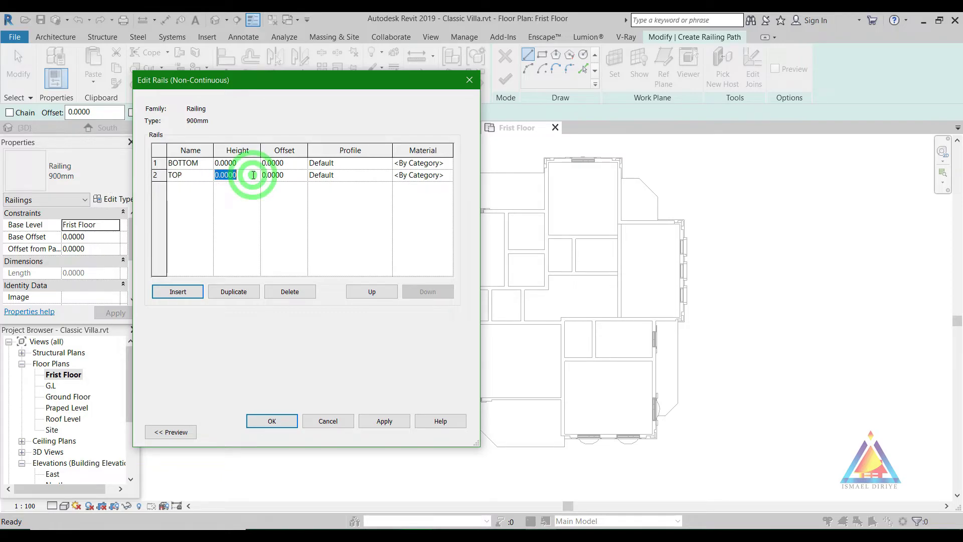
type("0.51")
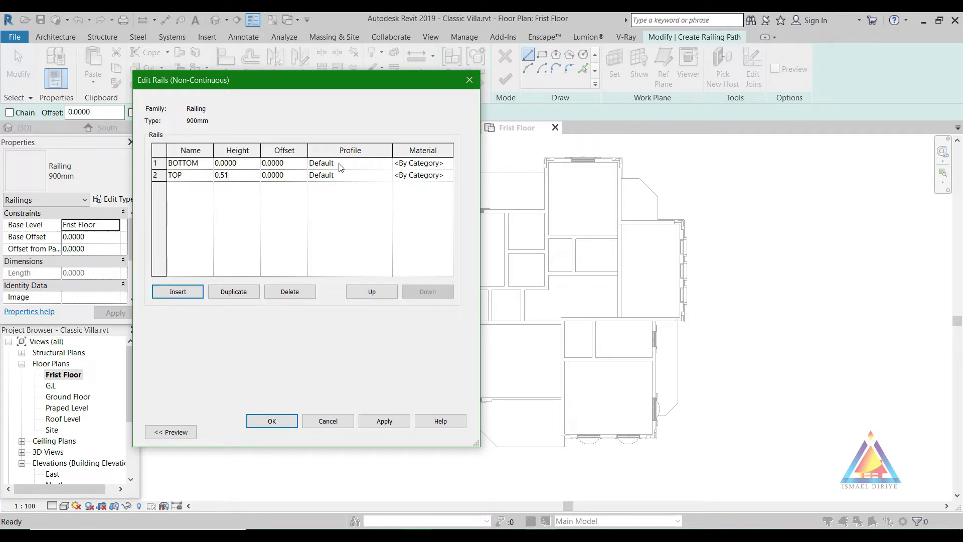
Assign the BOTTOM profile to the BOTTOM rail and TOP.0001 to the TOP rail.
left_click(386, 166)
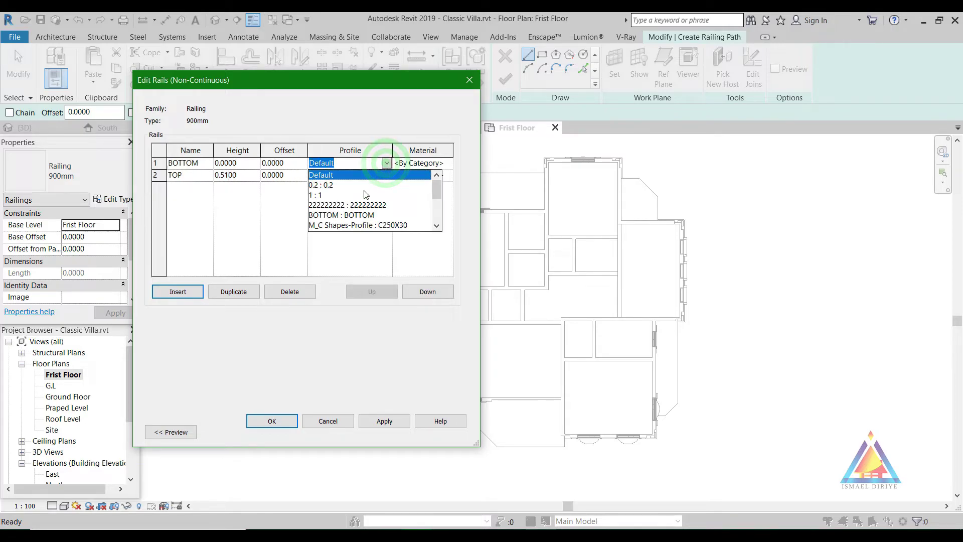
left_click_drag(436, 190, 436, 203)
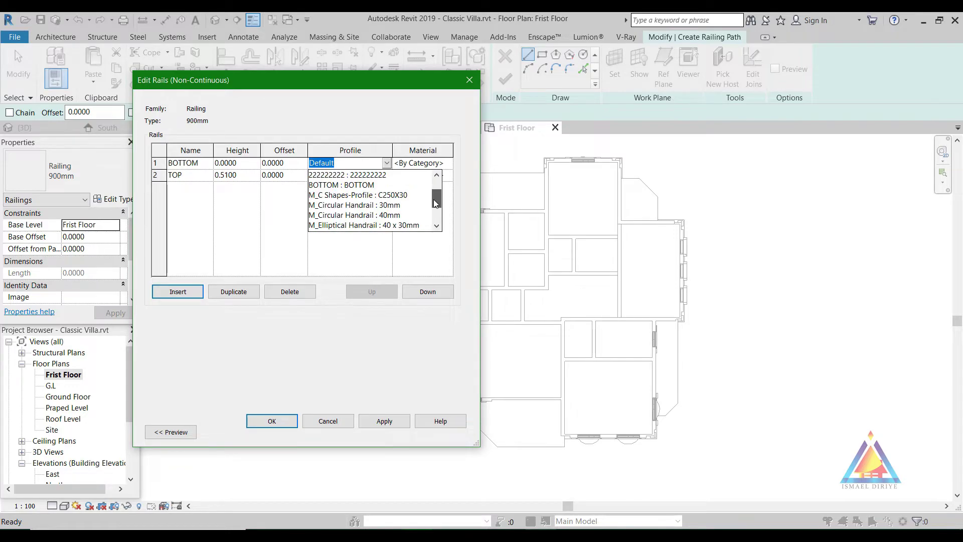
left_click(333, 185)
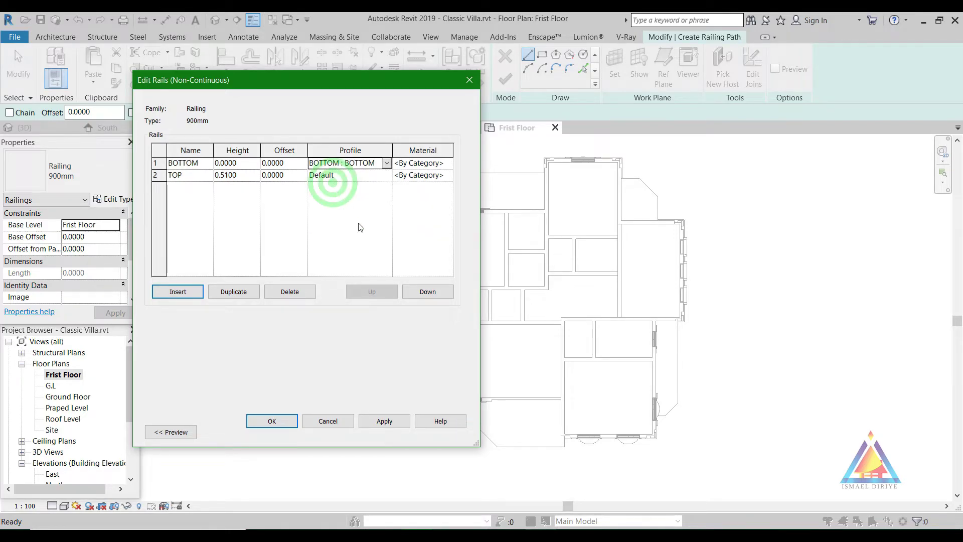
left_click(387, 175)
scroll(389, 220, "down", 2)
scroll(389, 223, "down", 1)
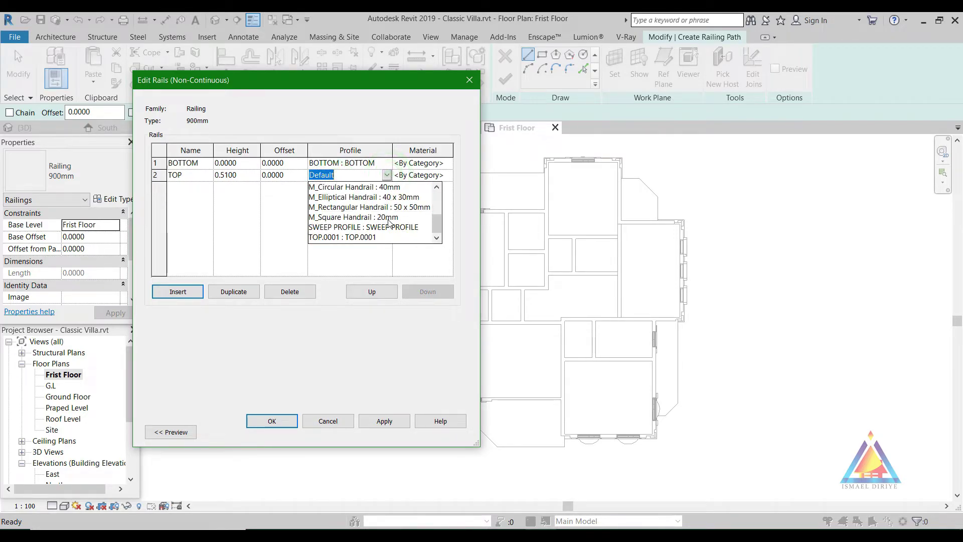
left_click(334, 237)
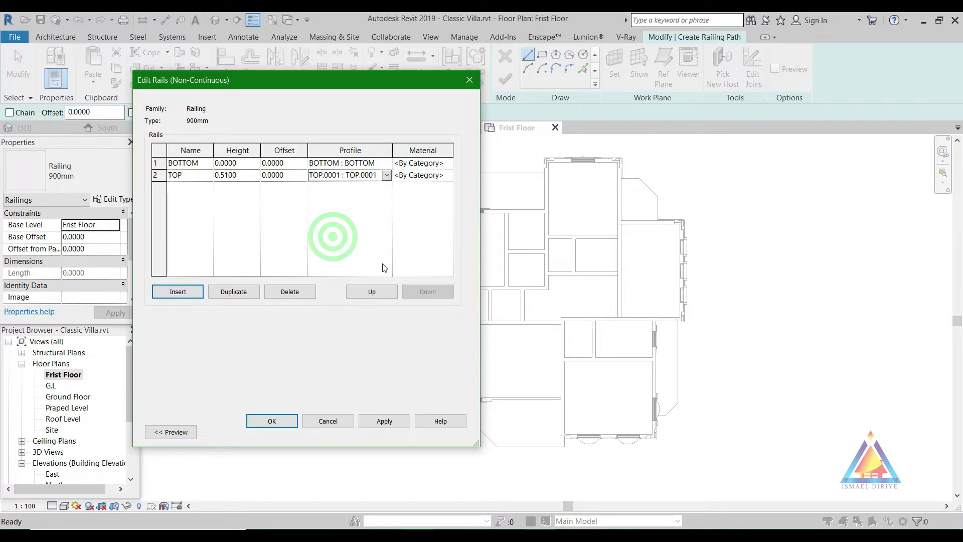
left_click(271, 424)
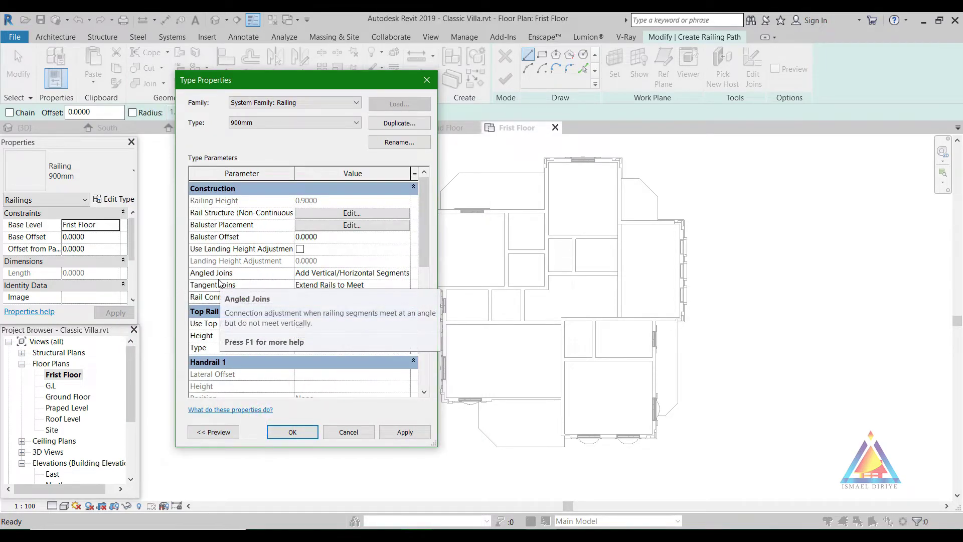
Make the regular baluster BALUSTRADE1, with base at the BOTTOM rail and top at the TOP rail.
left_click(335, 225)
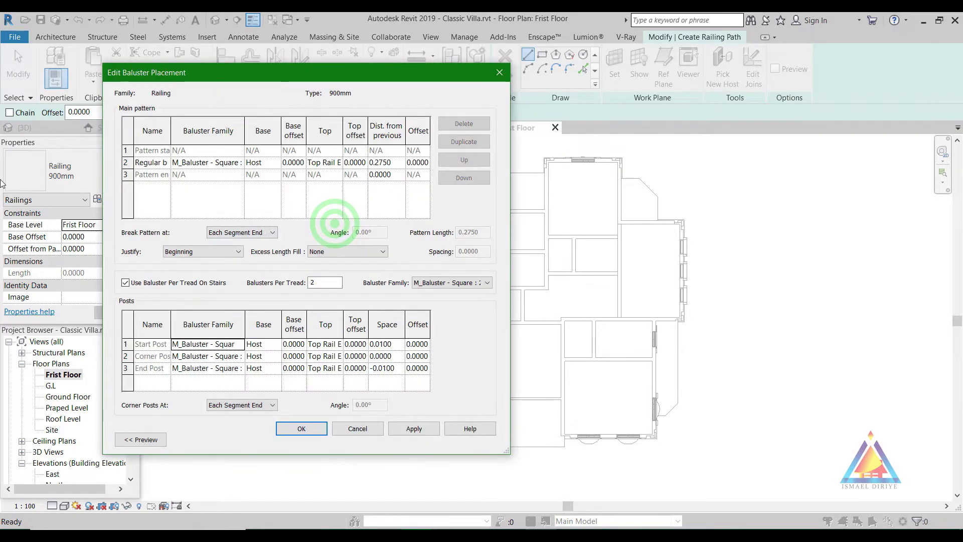
left_click(241, 165)
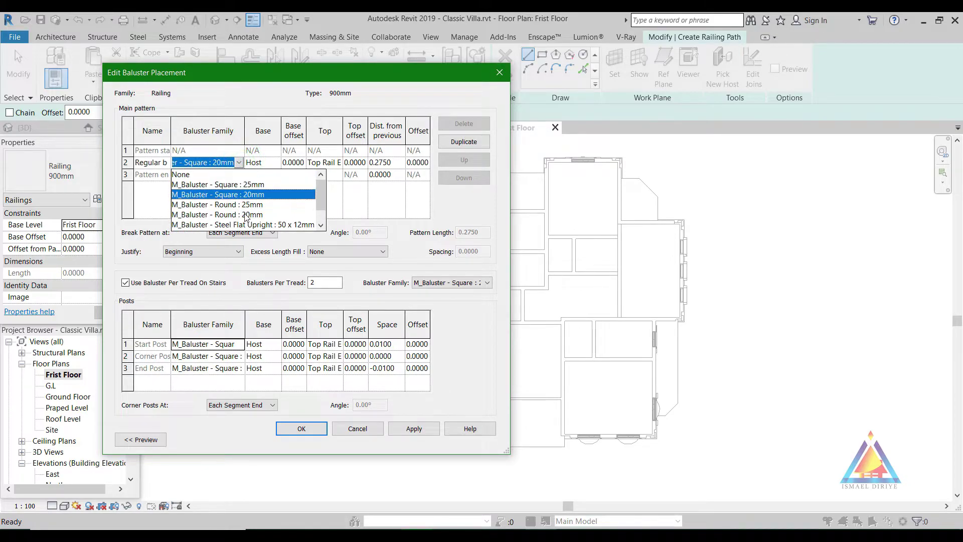
scroll(246, 217, "down", 1)
scroll(246, 217, "down", 1)
left_click(263, 223)
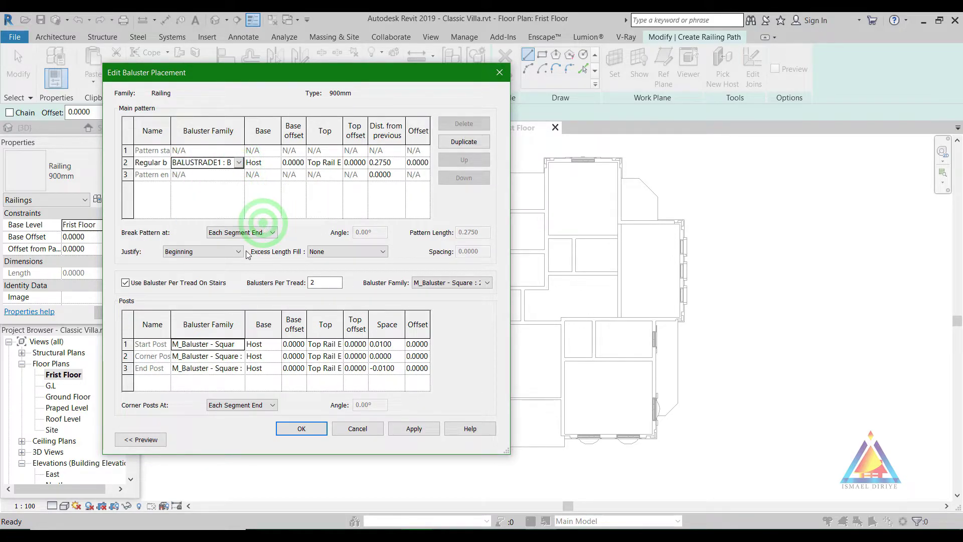
left_click(280, 164)
left_click(259, 185)
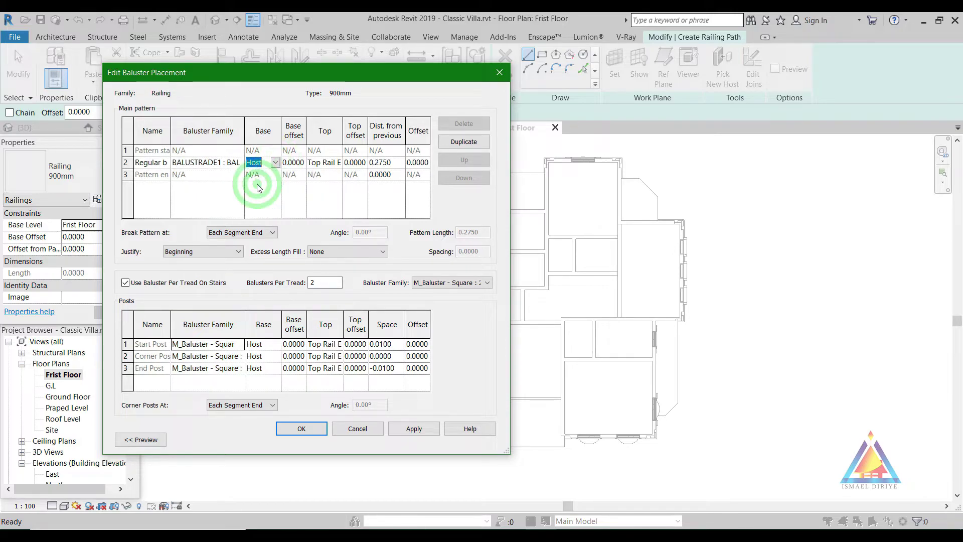
left_click(342, 166)
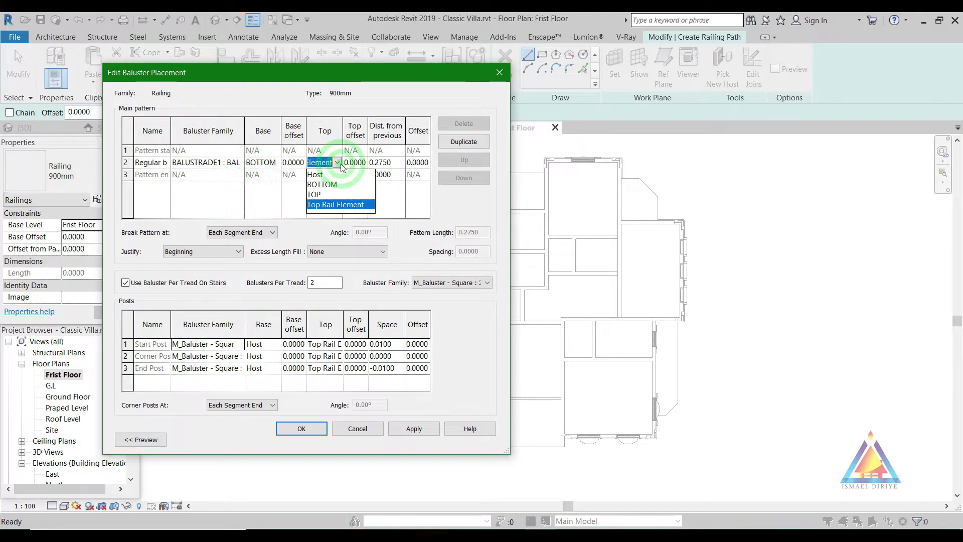
left_click(315, 193)
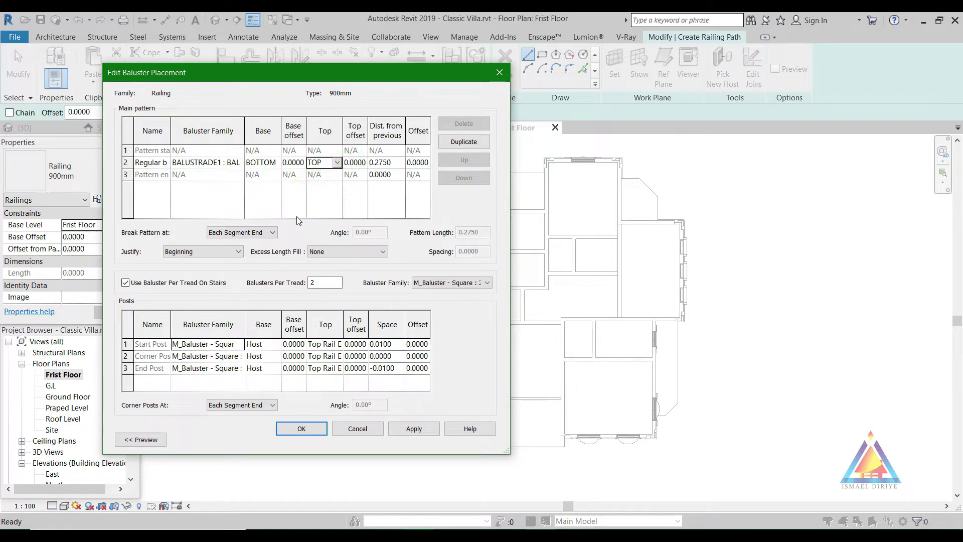
Set the start, corner and end posts to the BALUSTRADE1 baluster family.
left_click(240, 344)
scroll(237, 386, "down", 2)
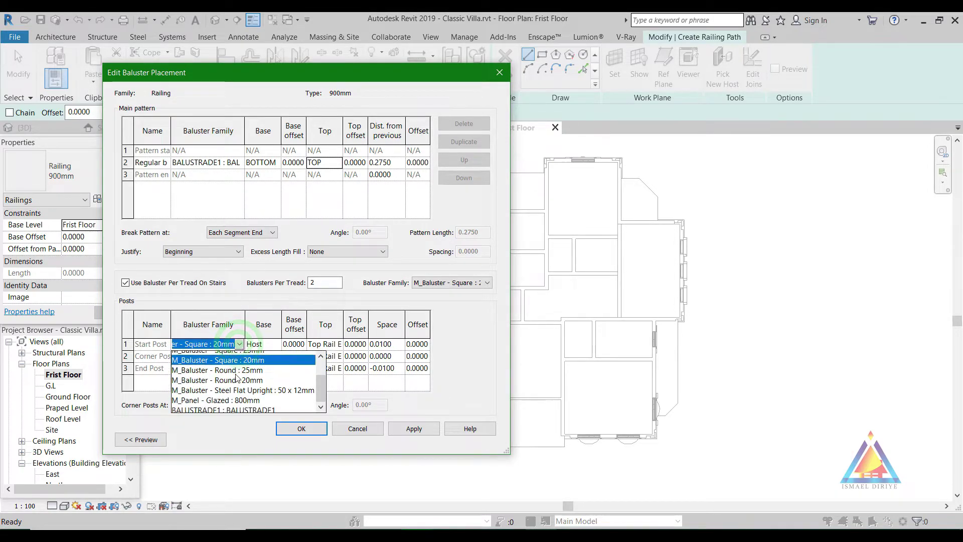
left_click(237, 406)
left_click(239, 356)
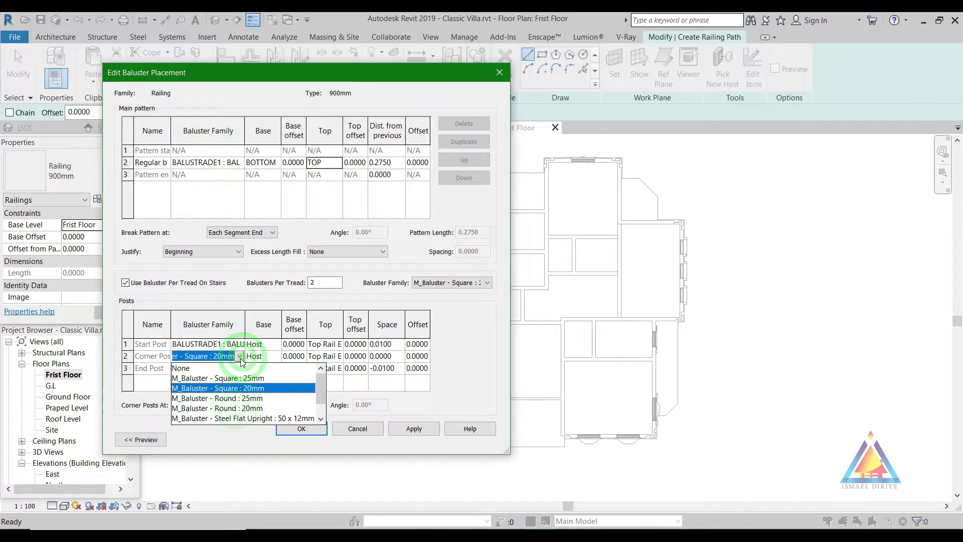
scroll(239, 402, "down", 2)
left_click(234, 419)
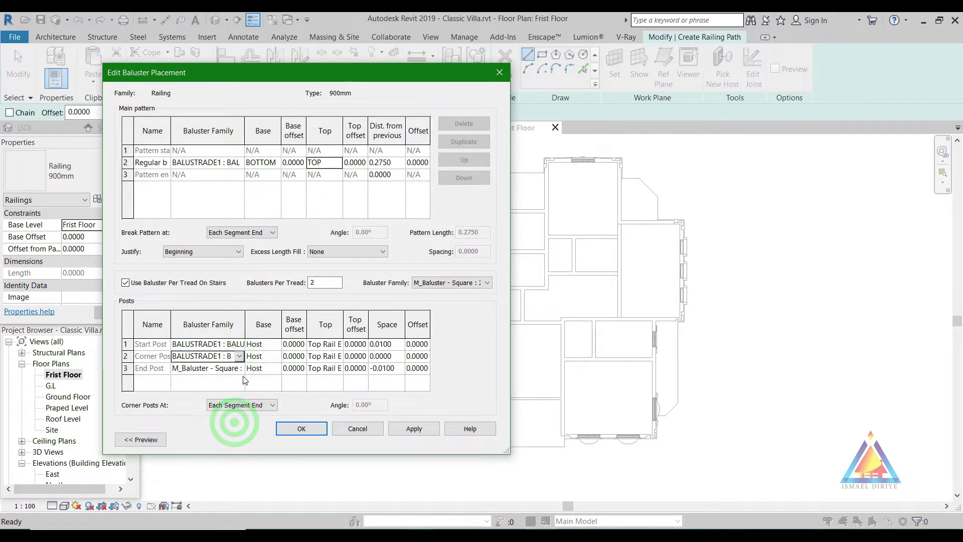
left_click(244, 369)
left_click(240, 368)
scroll(238, 414, "down", 2)
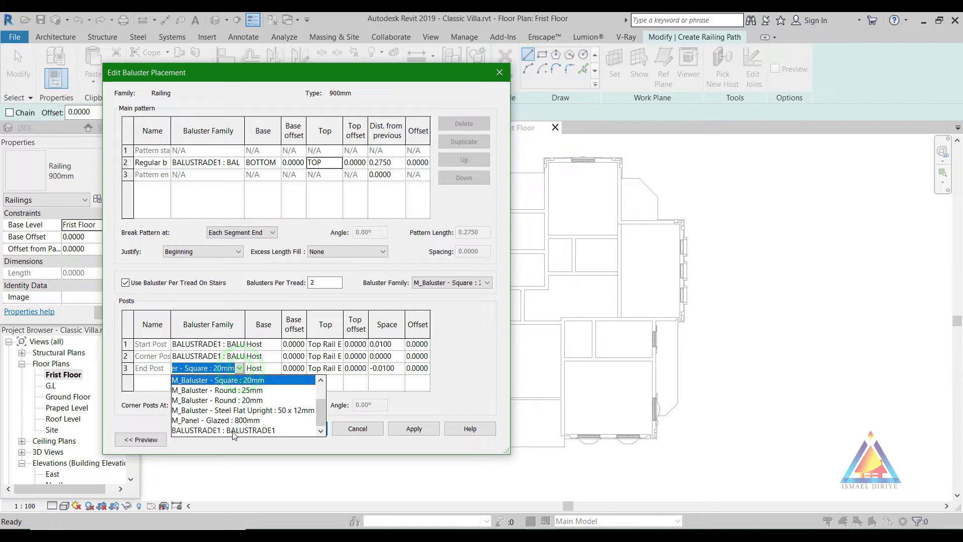
left_click(234, 435)
left_click(295, 344)
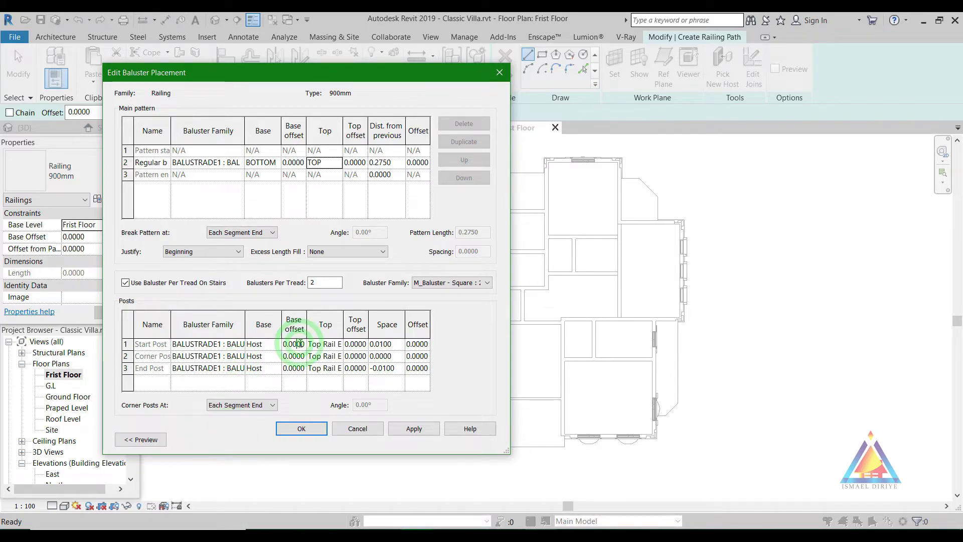
Run the start, corner and end posts from the BOTTOM rail up to the TOP rail.
left_click(276, 344)
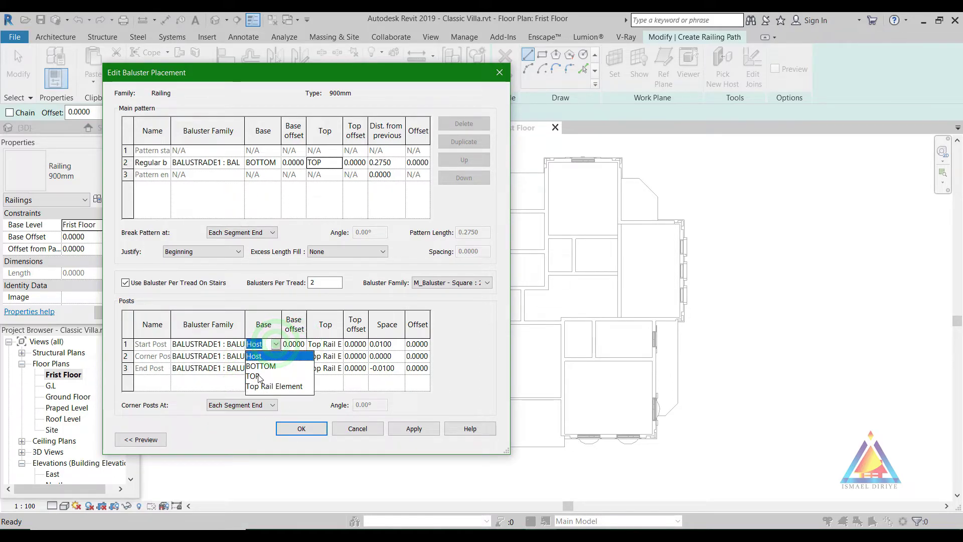
left_click(261, 365)
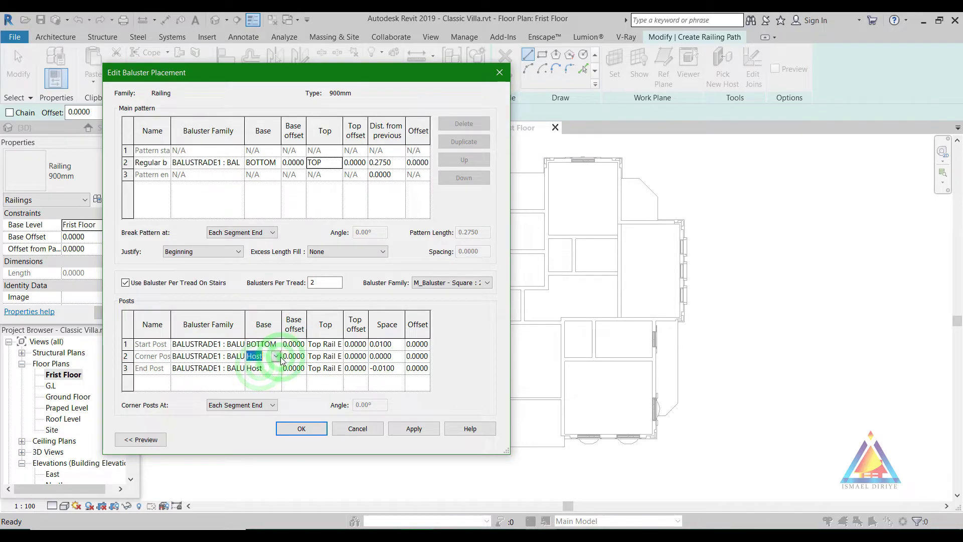
left_click(277, 357)
left_click(261, 378)
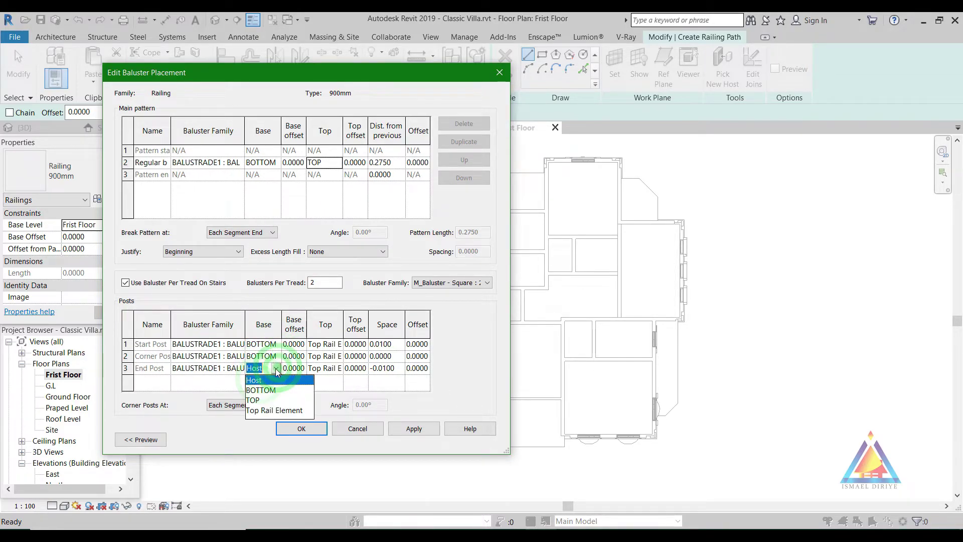
left_click(257, 390)
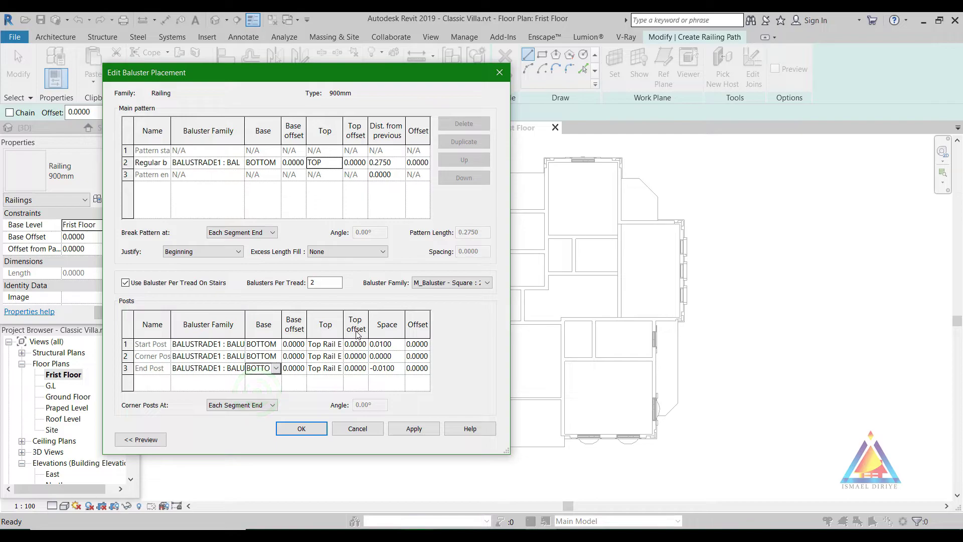
left_click(338, 346)
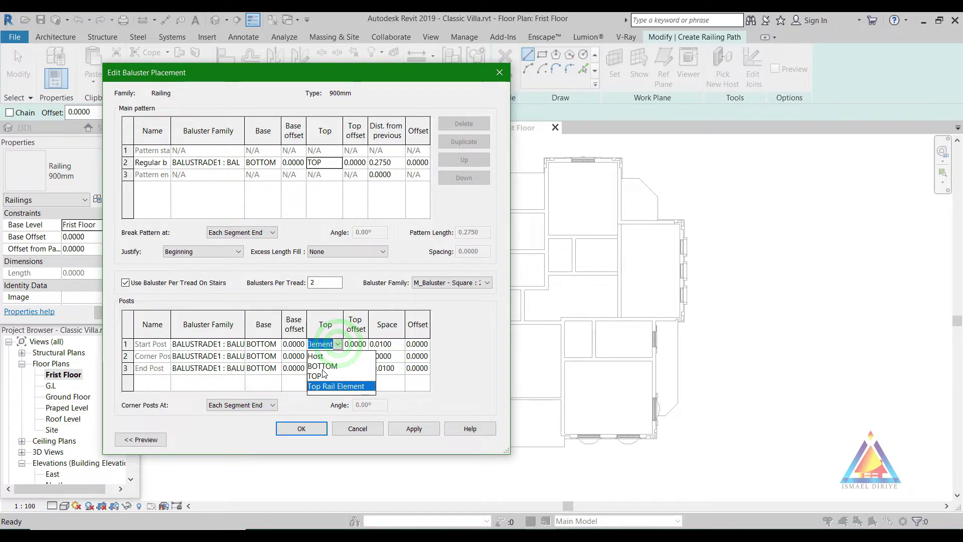
left_click(317, 376)
left_click(339, 357)
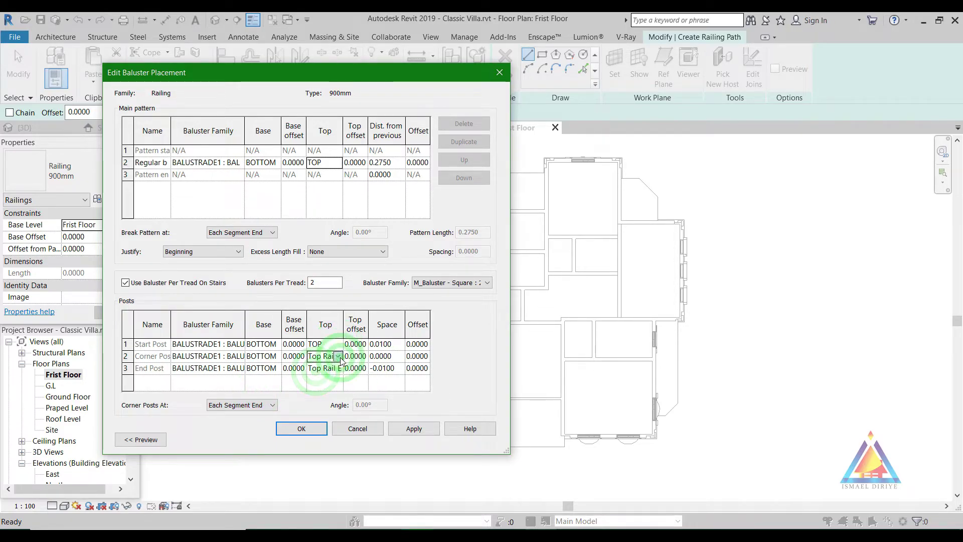
left_click(326, 387)
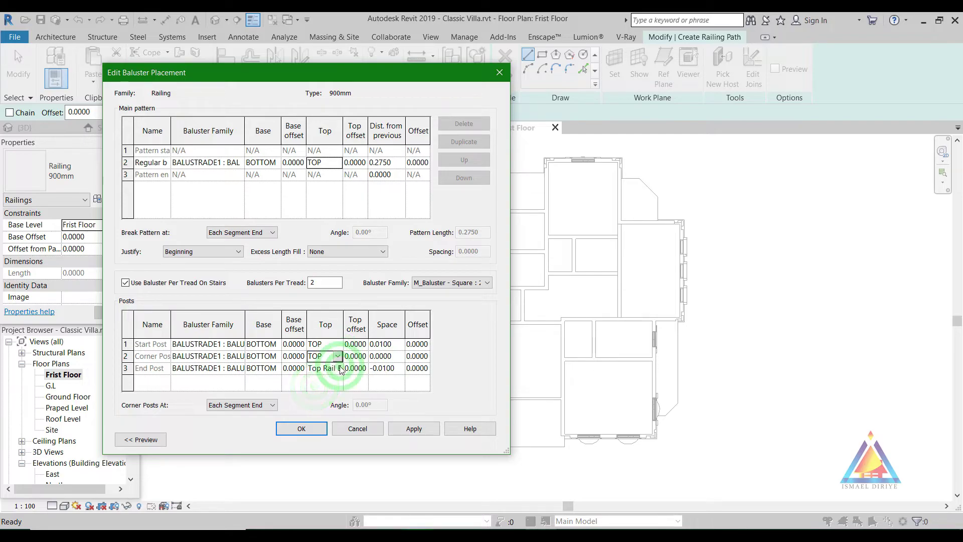
left_click(338, 369)
left_click(316, 401)
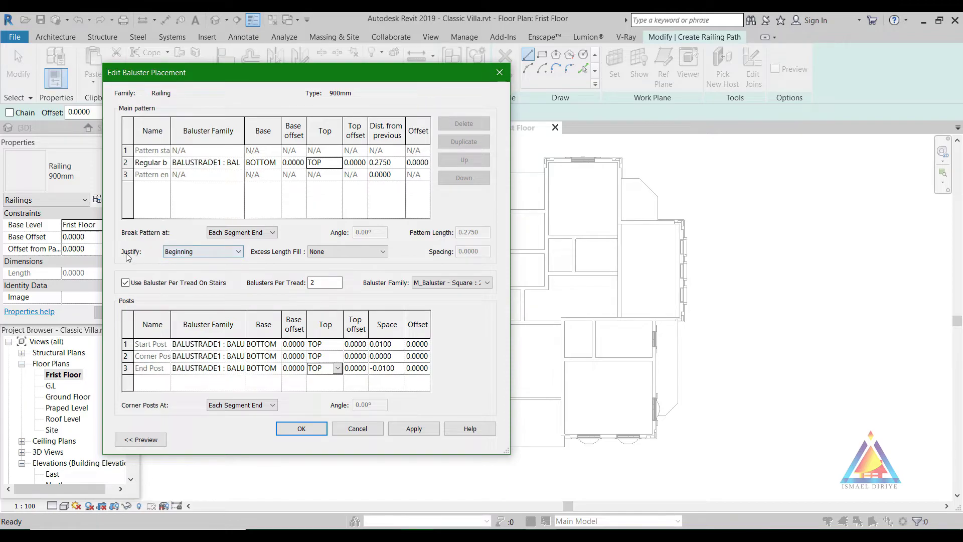
Justify with Spread Pattern To Fit, turn off per-tread balusters, and apply to the 900mm type.
left_click(193, 251)
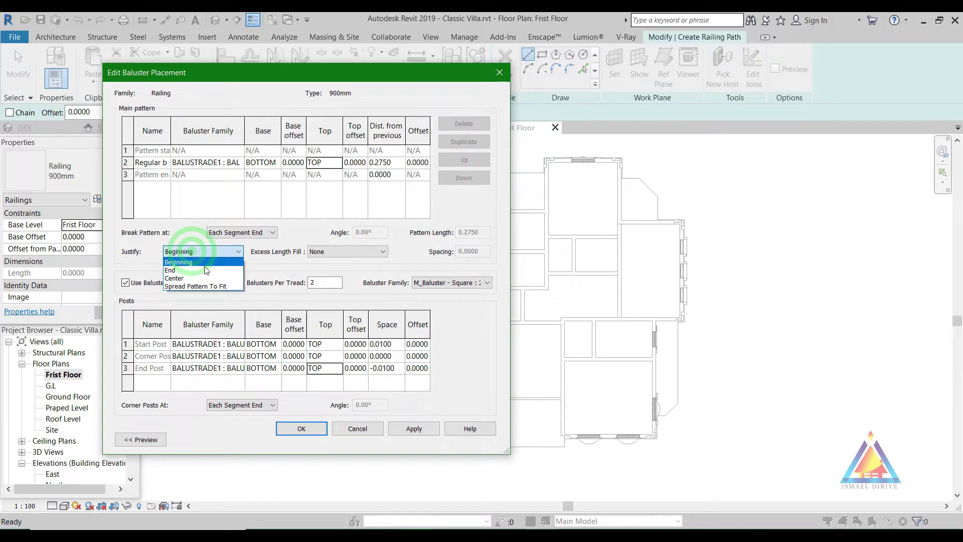
left_click(179, 287)
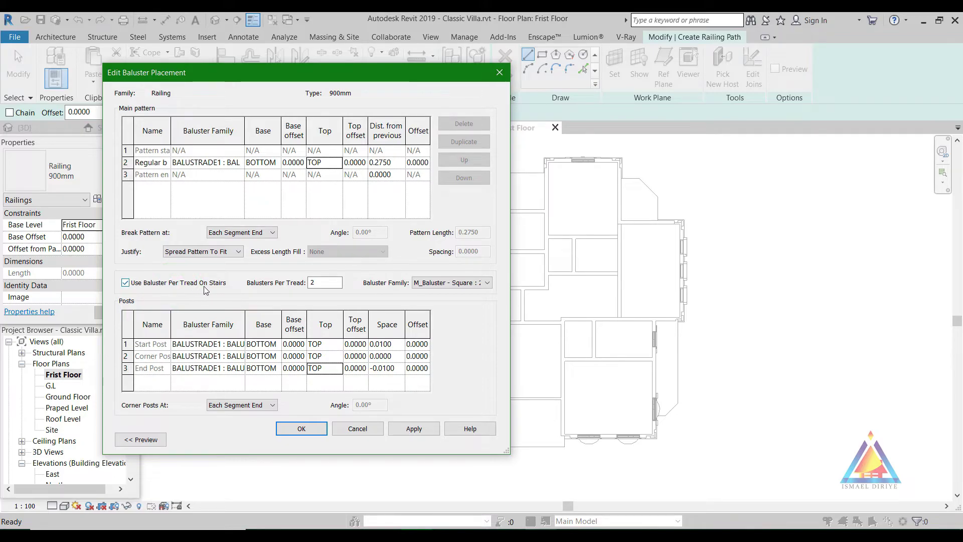
left_click(126, 283)
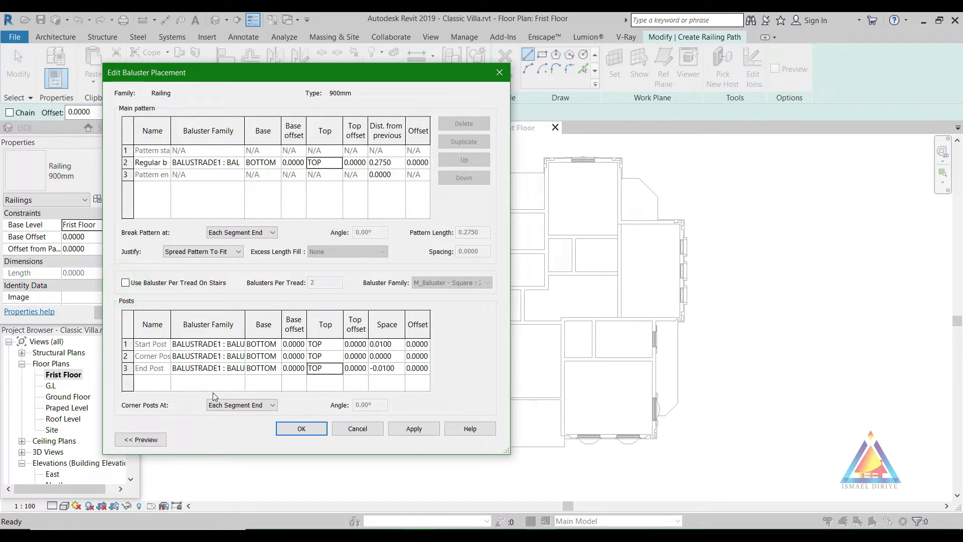
left_click(414, 429)
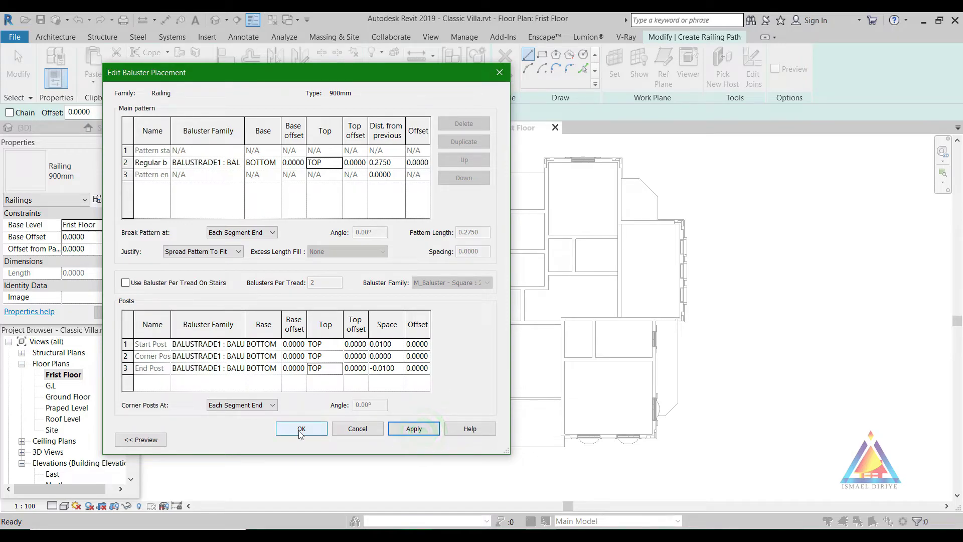
left_click(301, 429)
left_click(414, 437)
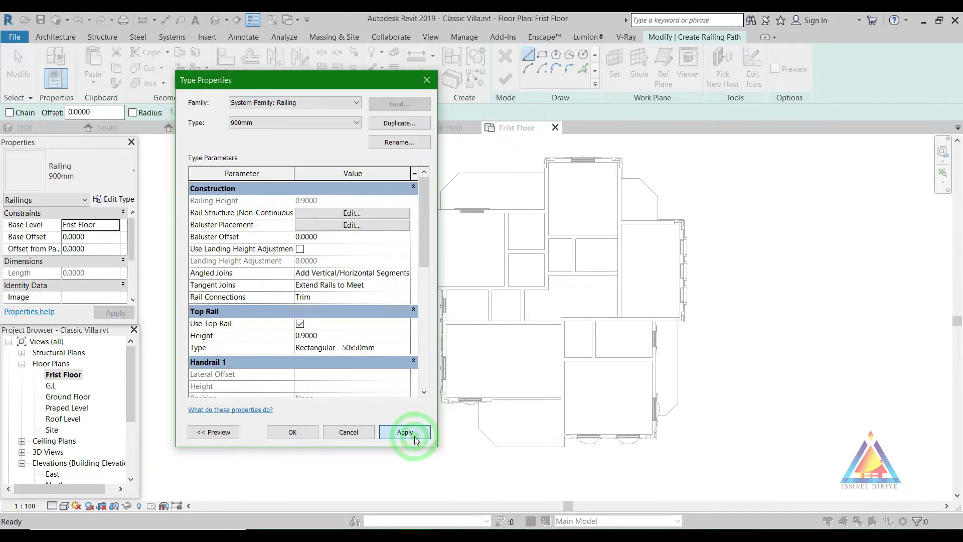
left_click(296, 431)
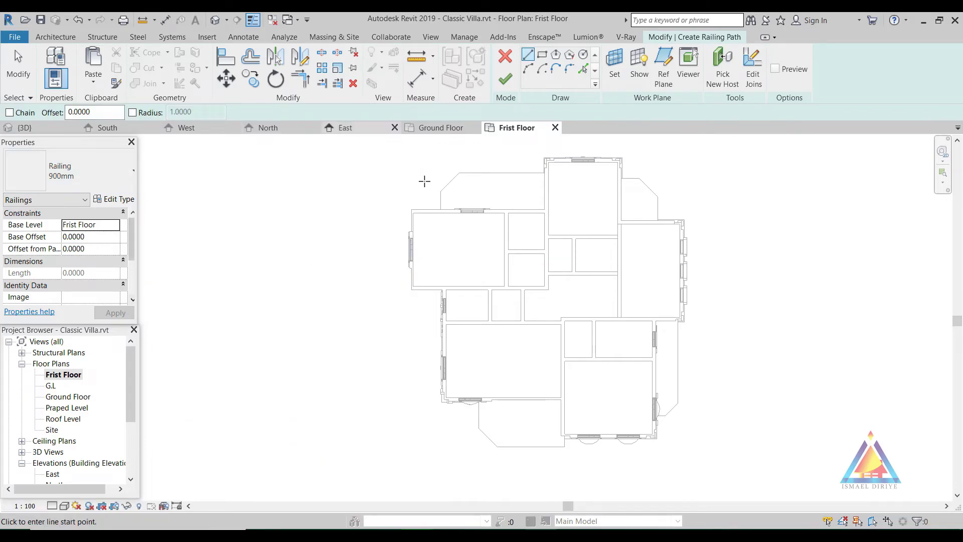
Sketch the railing from the wall corner along the slab edge, with a 135° diagonal back to the wall, and finish.
scroll(570, 452, "up", 3)
scroll(557, 454, "up", 2)
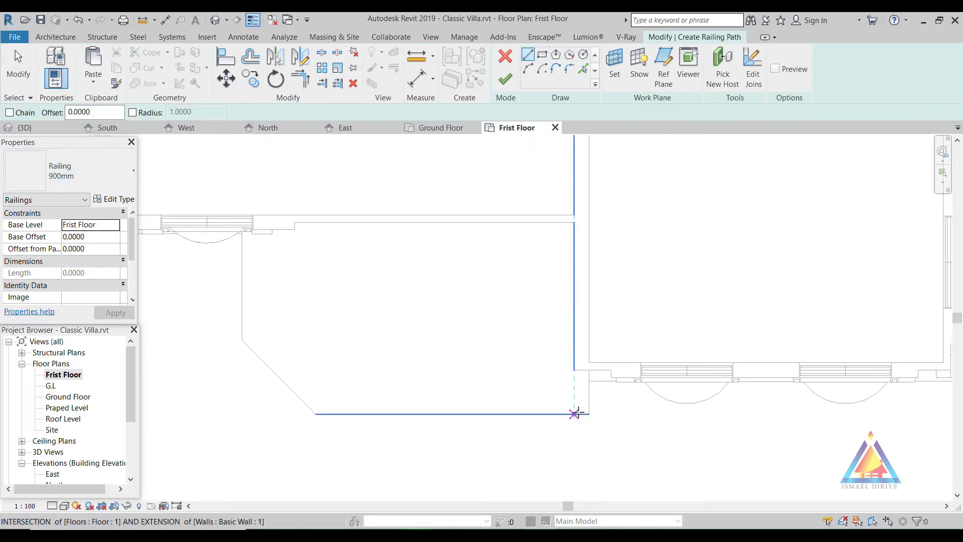
scroll(577, 372, "up", 2)
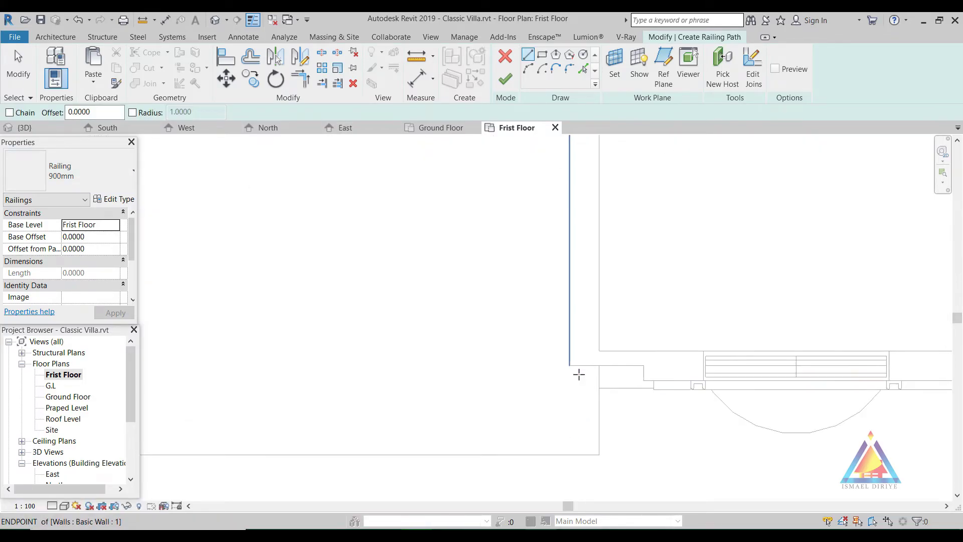
left_click(584, 366)
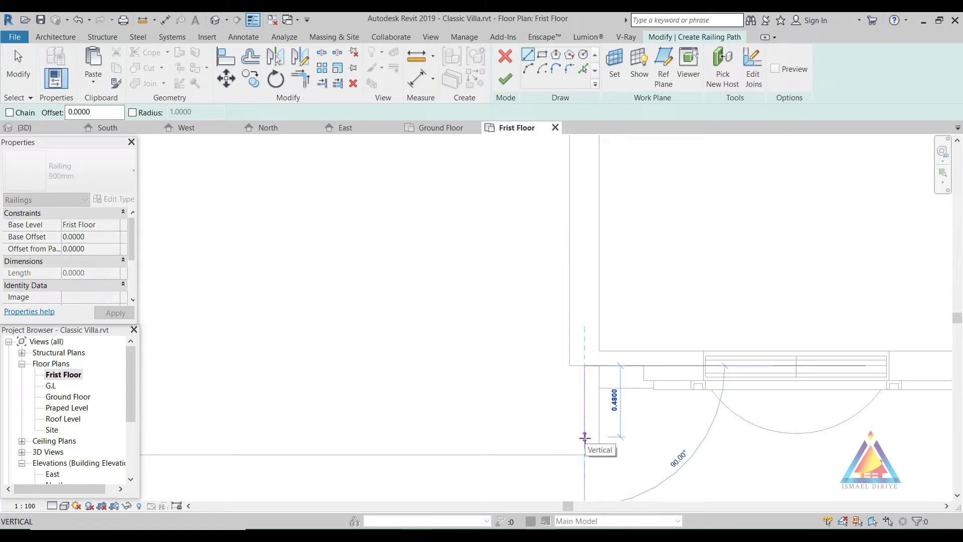
left_click(584, 438)
scroll(584, 438, "down", 3)
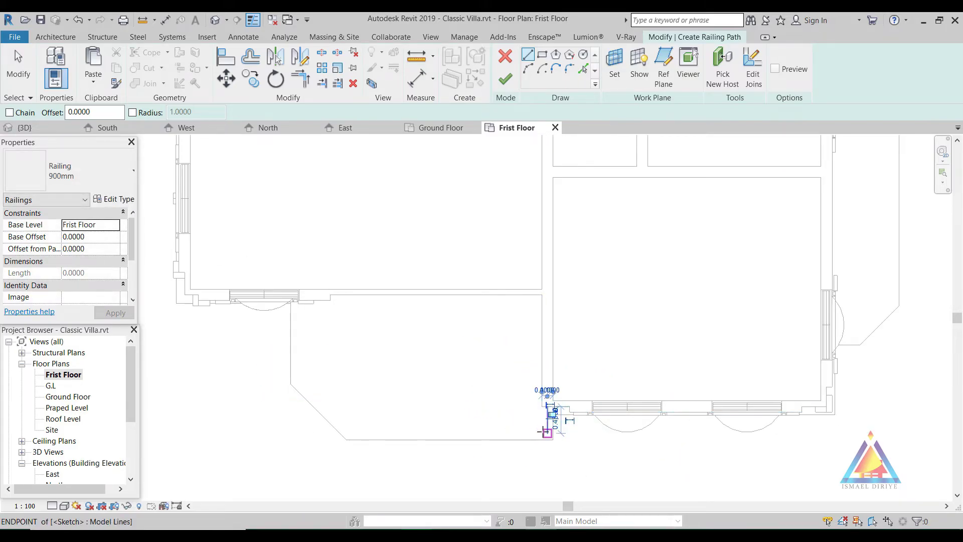
left_click(547, 431)
left_click(351, 433)
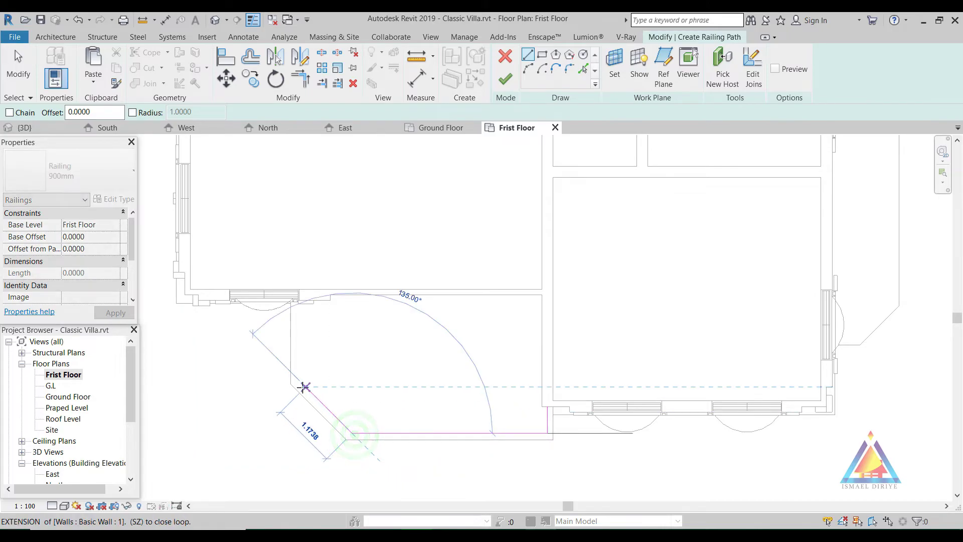
left_click(298, 384)
left_click(301, 382)
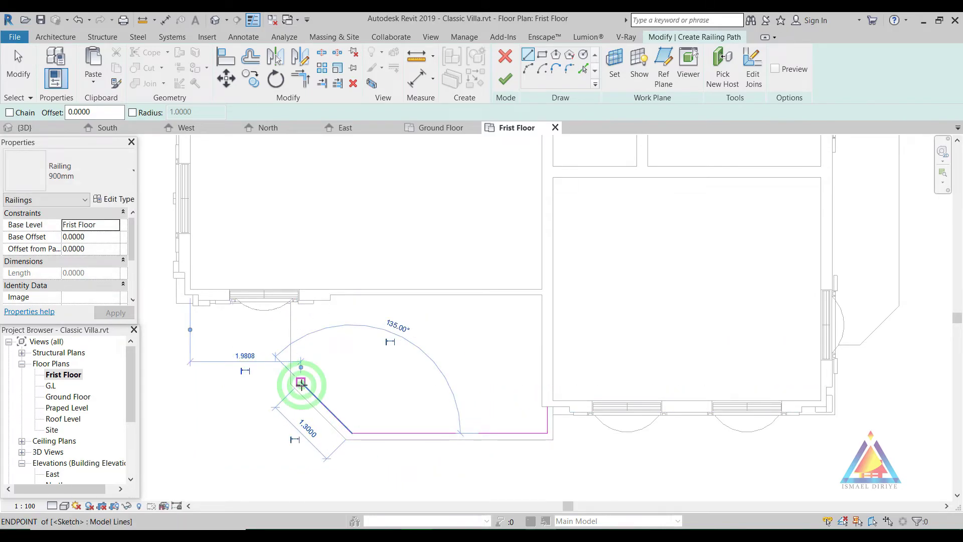
left_click(300, 303)
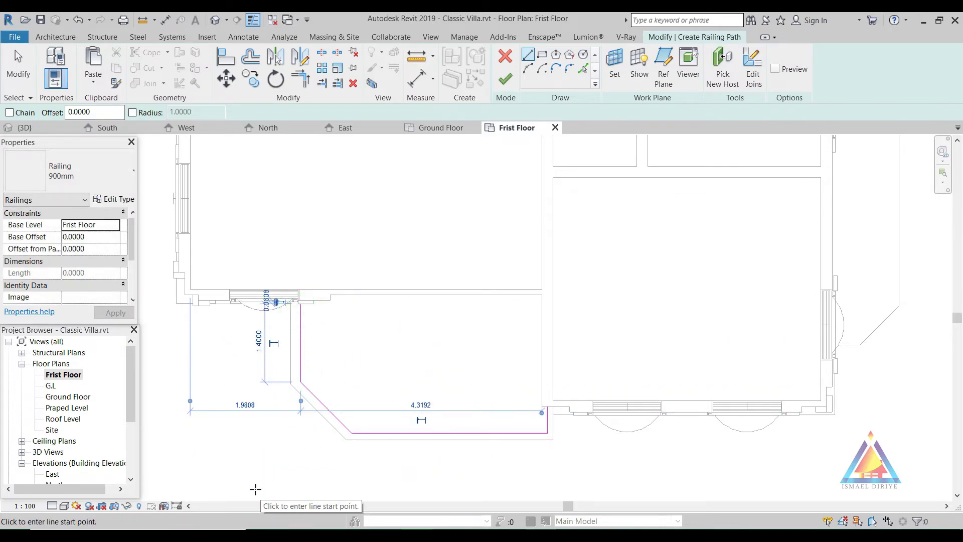
left_click(506, 79)
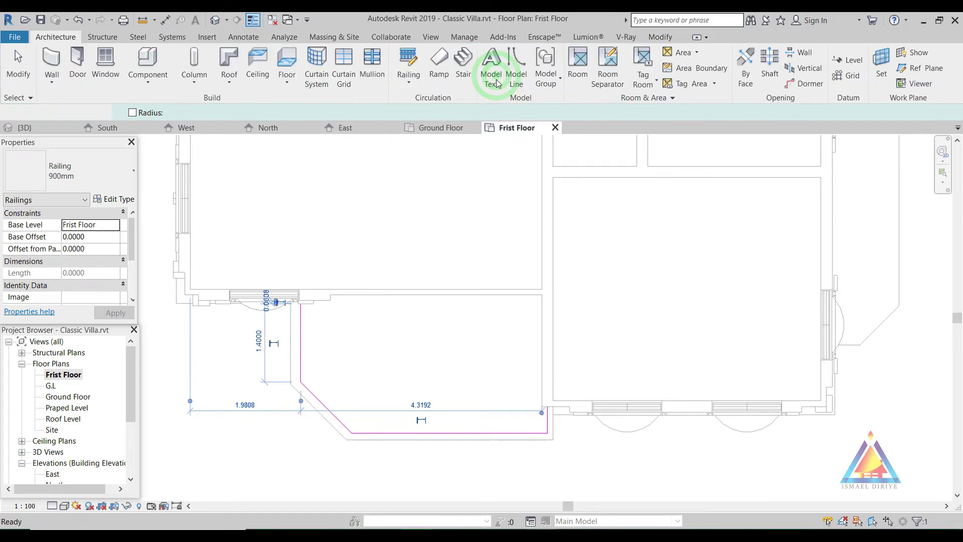
In the default 3D view, set the railing's Base Offset to 0.1.
left_click(216, 20)
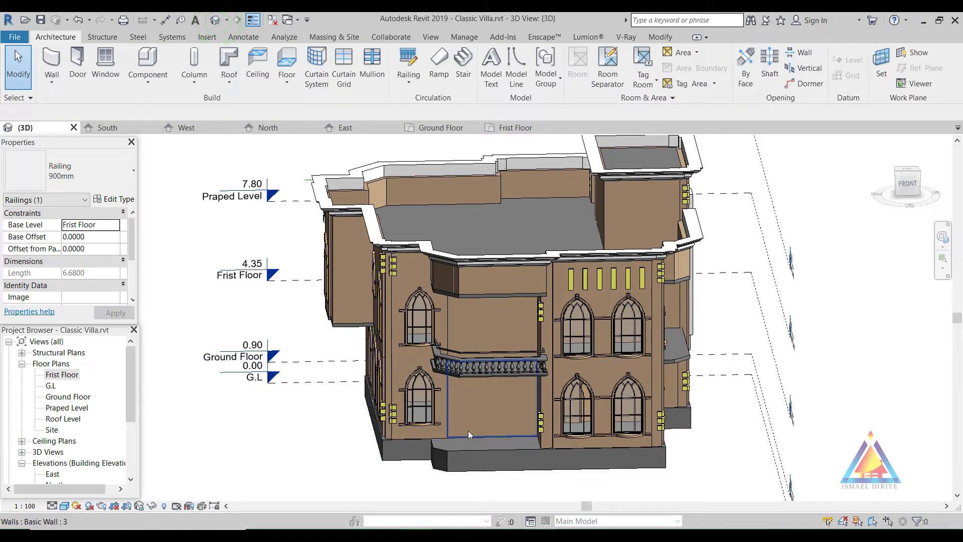
scroll(474, 412, "up", 5)
scroll(474, 411, "up", 1)
scroll(474, 411, "up", 3)
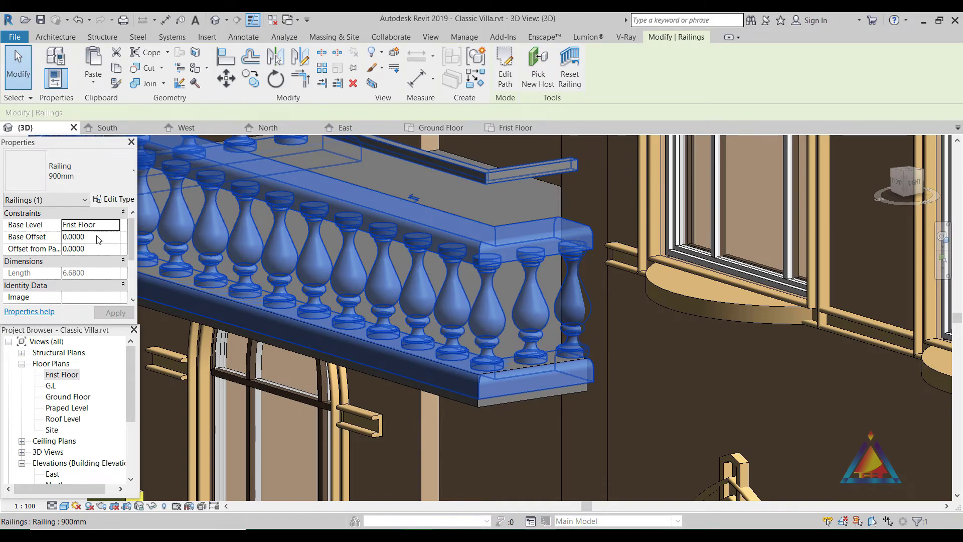
left_click(99, 236)
type("100")
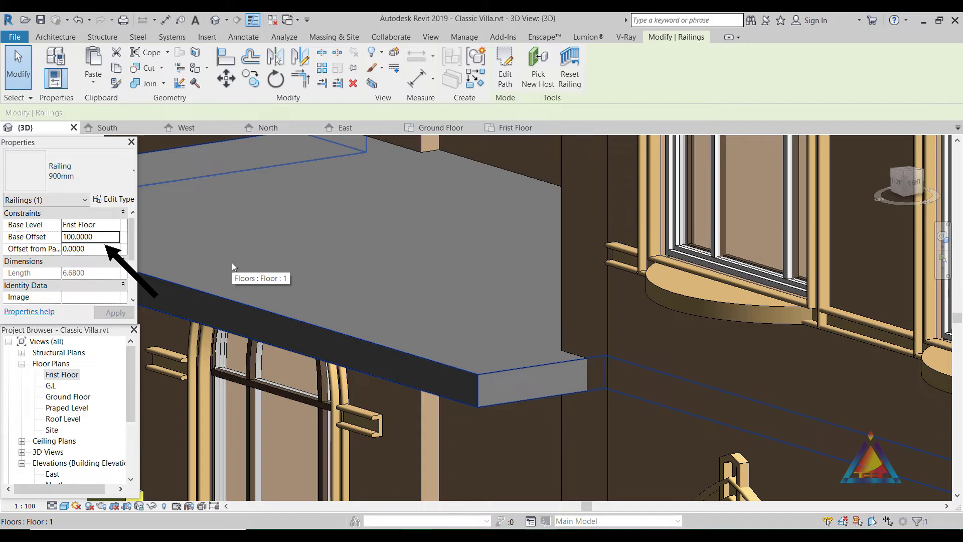
double_click(108, 237)
type("0.1")
key("Return")
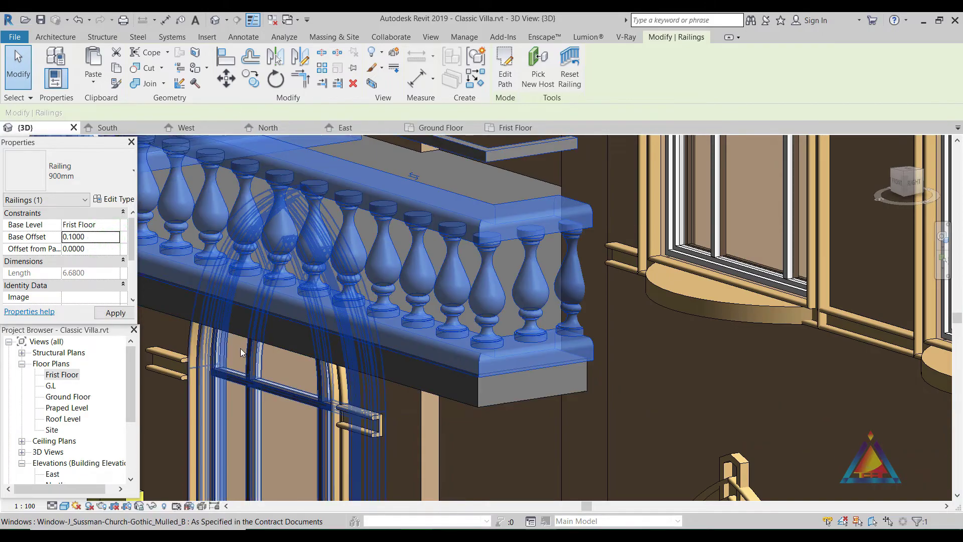
Align the railing end to the slab edge with Align (AL), then orbit to check the balusters.
middle_click_drag(240, 348, 406, 200, "shift")
key("Escape")
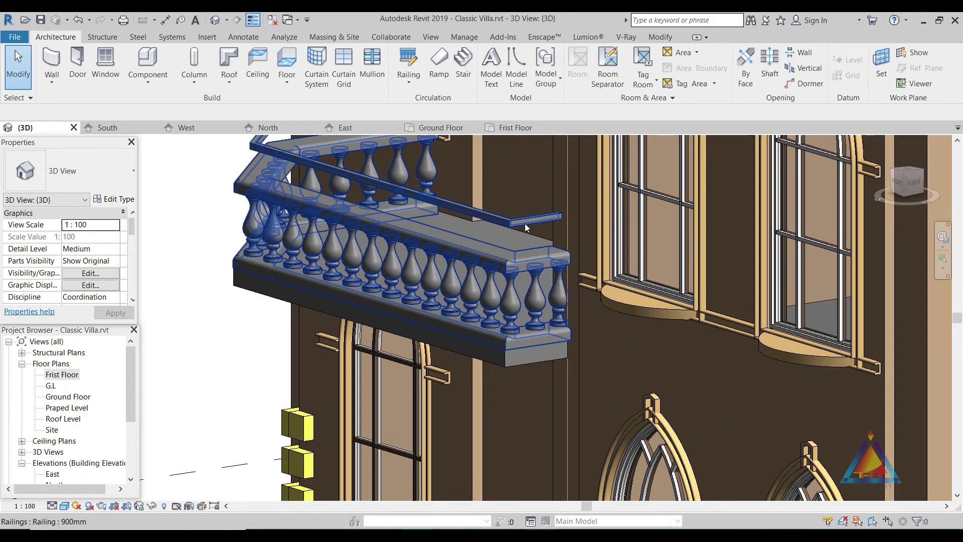
scroll(497, 359, "up", 5)
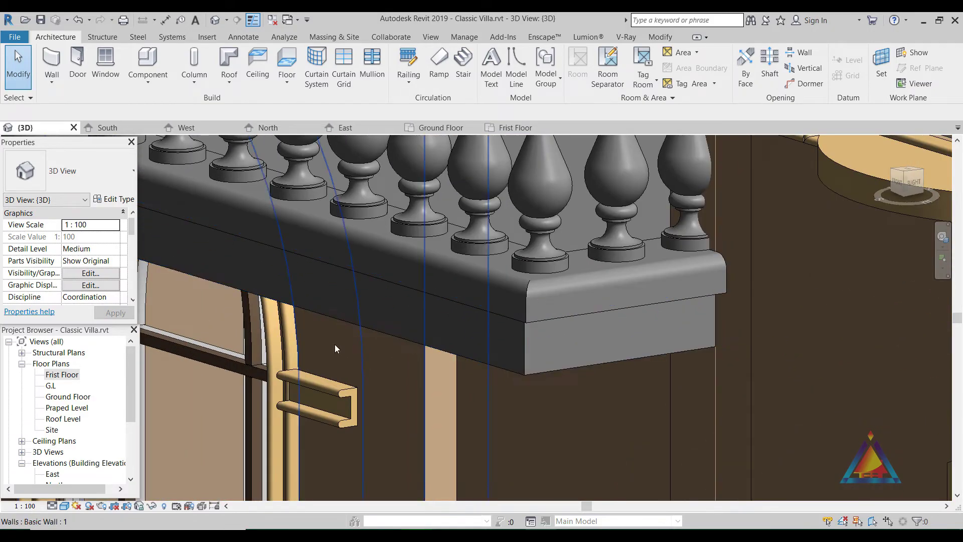
scroll(523, 338, "up", 2)
scroll(524, 341, "up", 2)
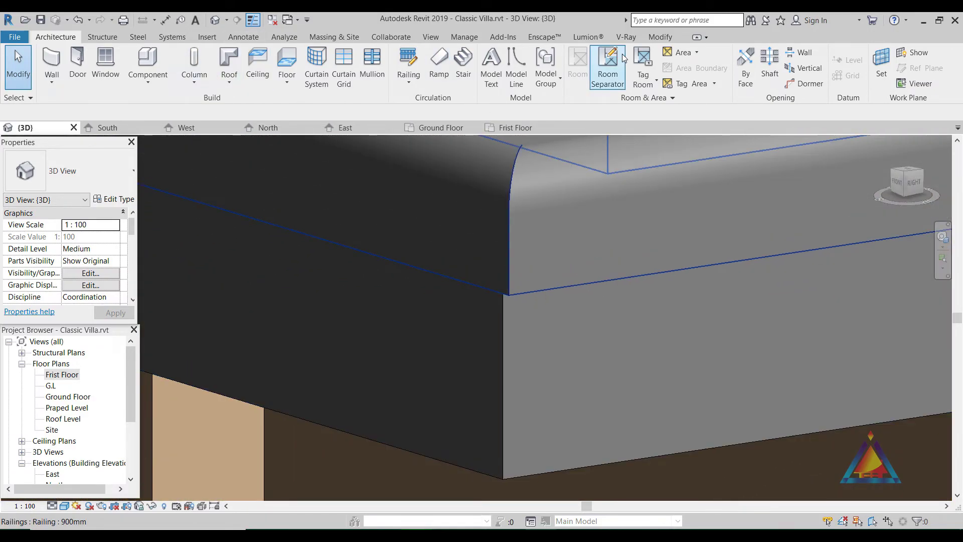
left_click(659, 37)
key("a")
key("l")
left_click(573, 351)
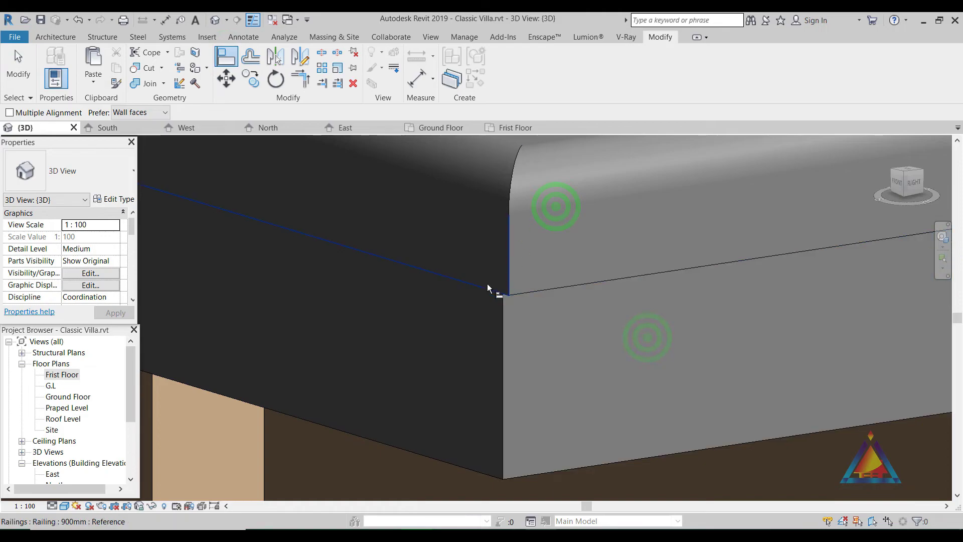
left_click(583, 236)
mouse_move(417, 348)
middle_mouse_down("shift")
mouse_move(452, 450)
mouse_move(532, 346)
middle_mouse_up("shift")
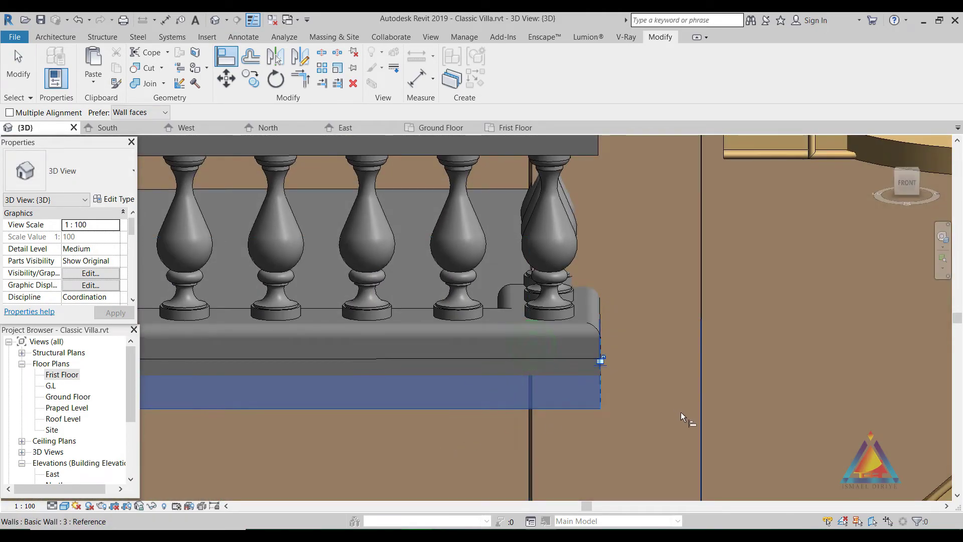
middle_click_drag(683, 420, 559, 386, "shift")
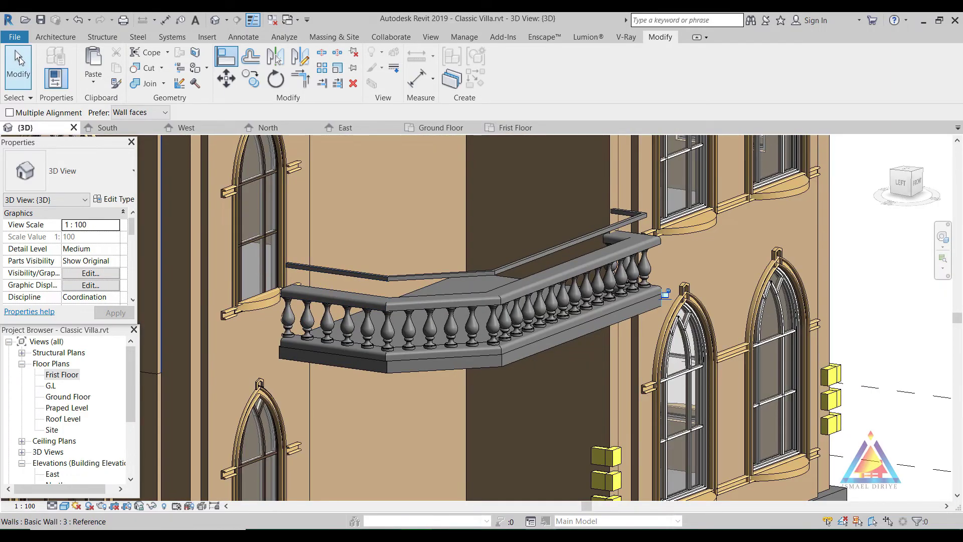
Turn off Use Top Rail in the 900mm railing type properties.
left_click(18, 59)
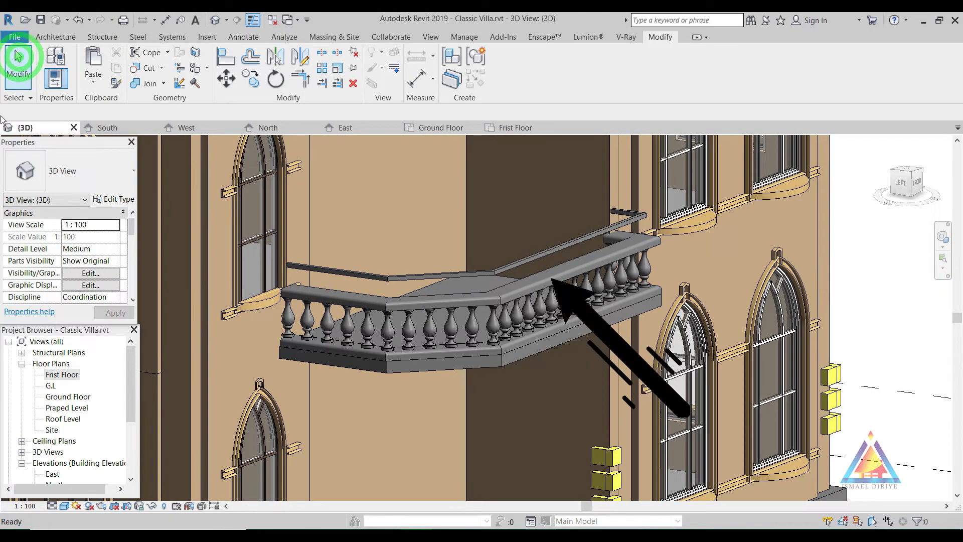
left_click(433, 323)
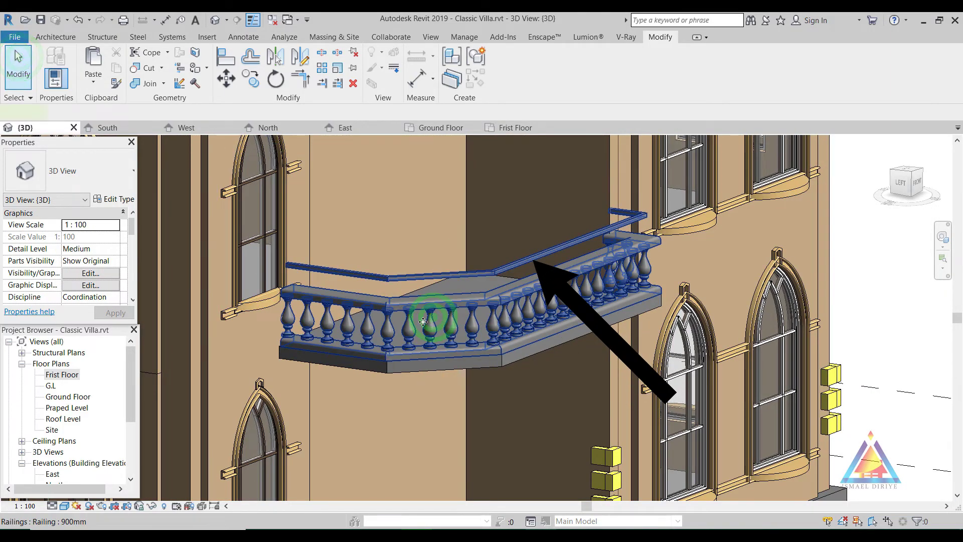
left_click(115, 200)
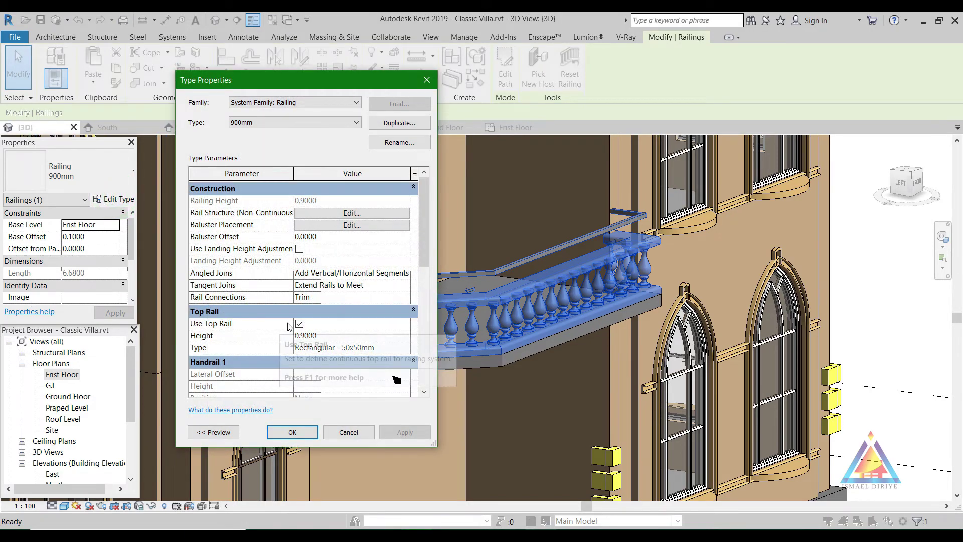
left_click(302, 326)
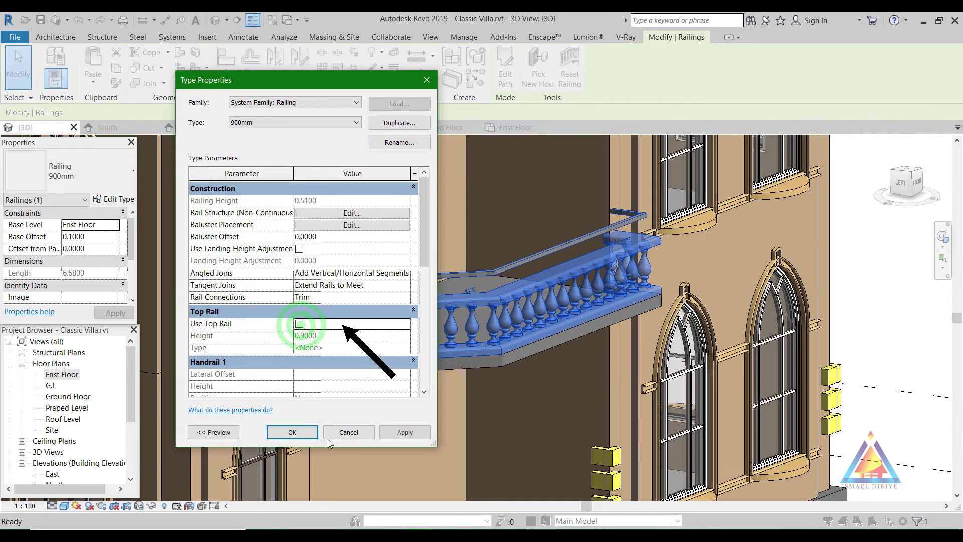
left_click(304, 432)
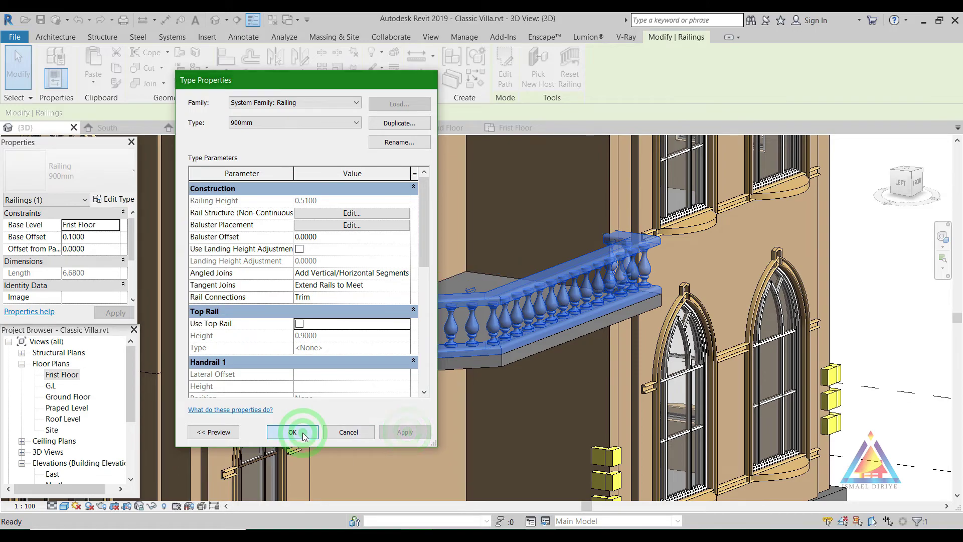
Reselect the balcony railing and reopen its type properties.
left_click(898, 311)
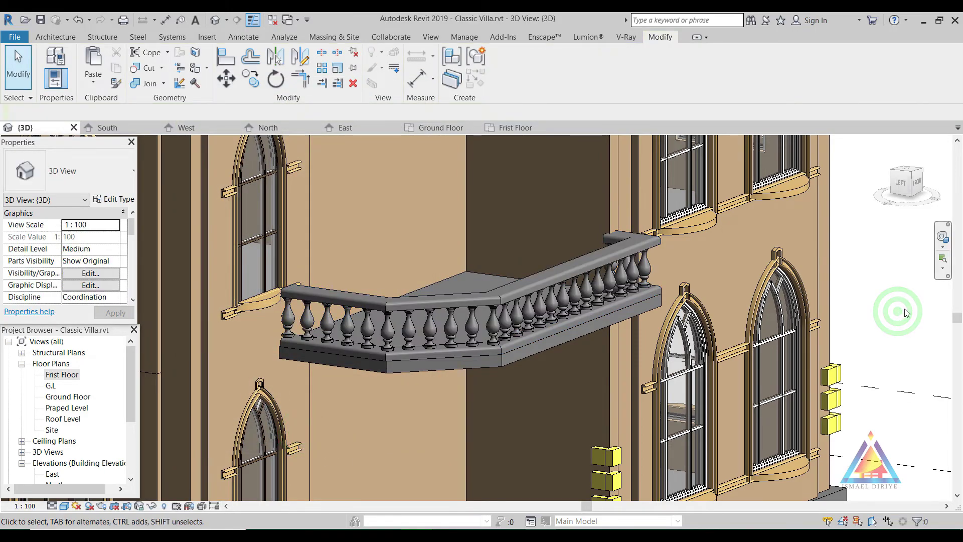
left_click(469, 265)
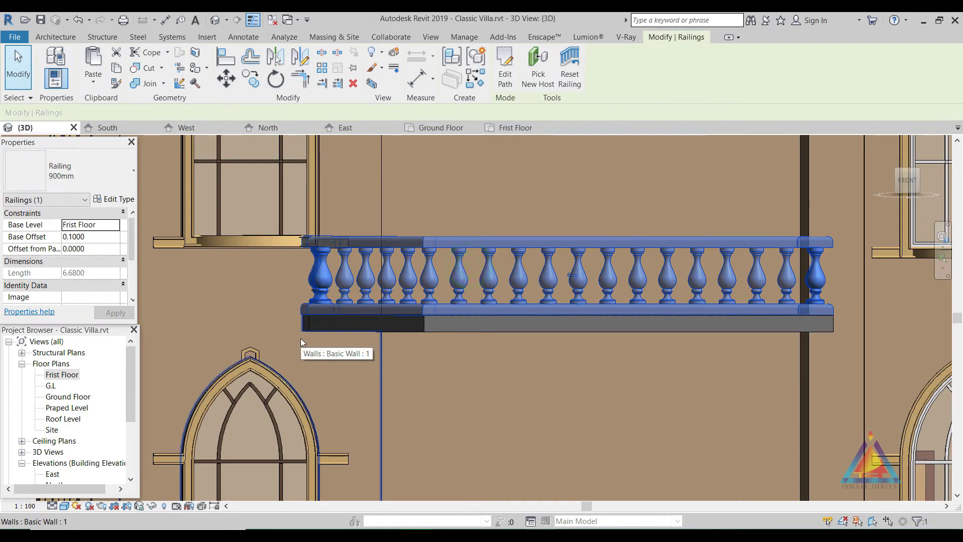
left_click(120, 199)
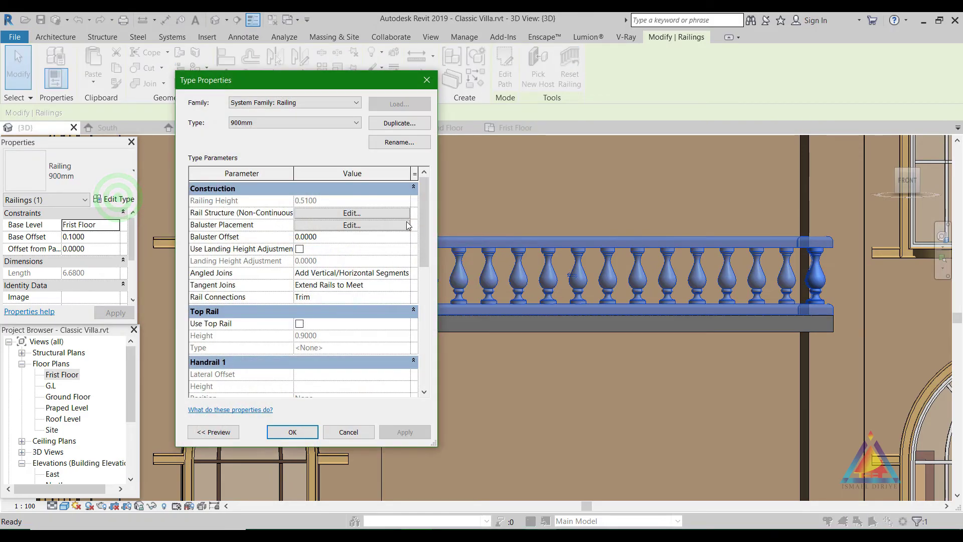
In Rail Structure, set the BOTTOM rail's material to Gypsum Wall Board.
left_click(390, 212)
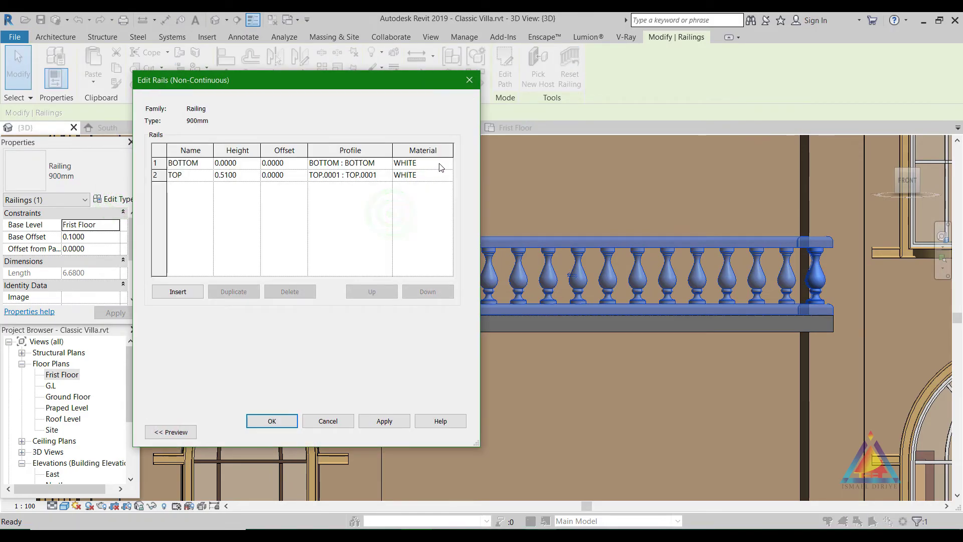
left_click(447, 165)
left_click(448, 163)
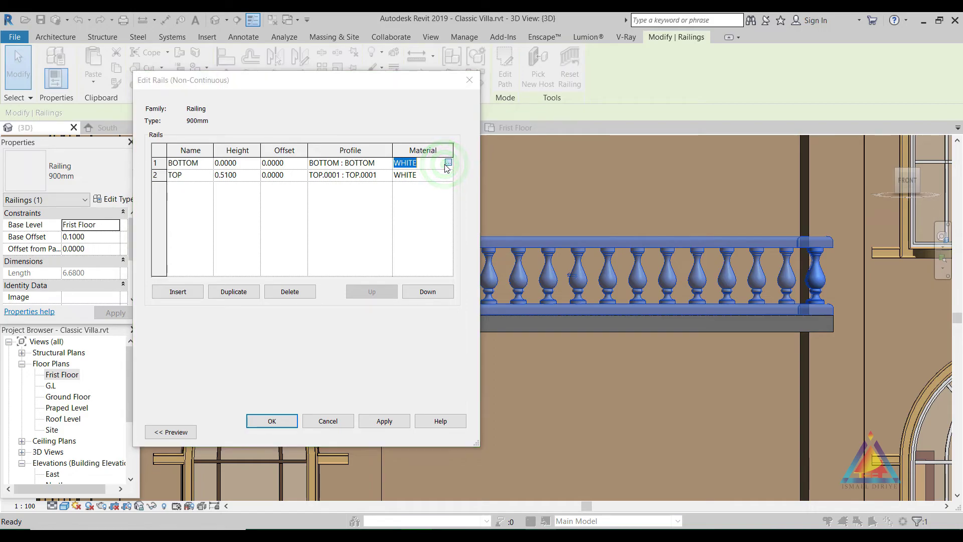
scroll(406, 131, "up", 1)
left_click(428, 45)
type("GY")
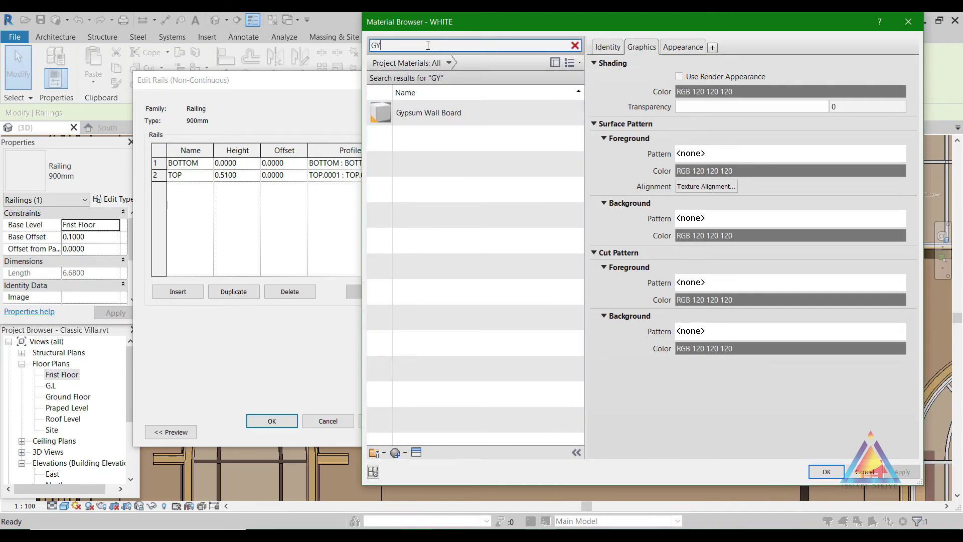
left_click(436, 111)
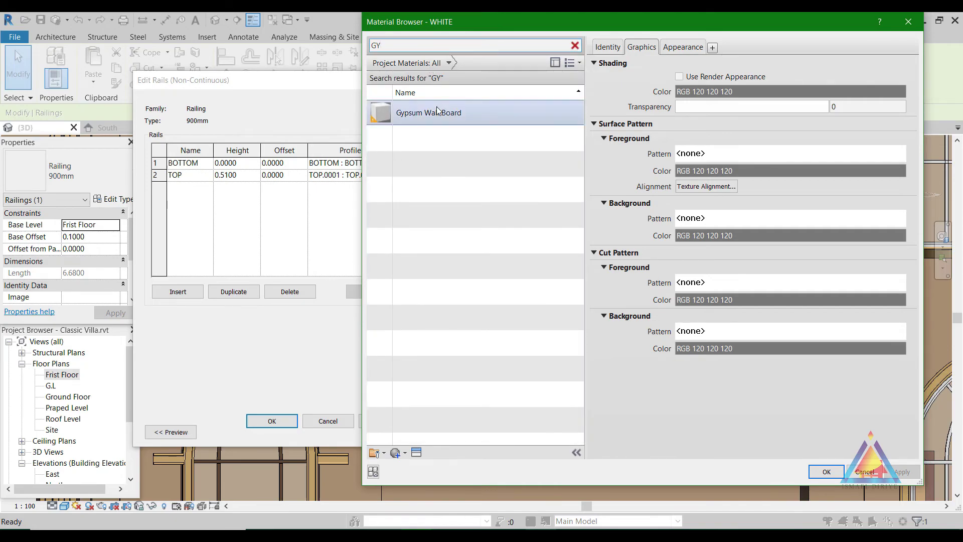
left_click(827, 472)
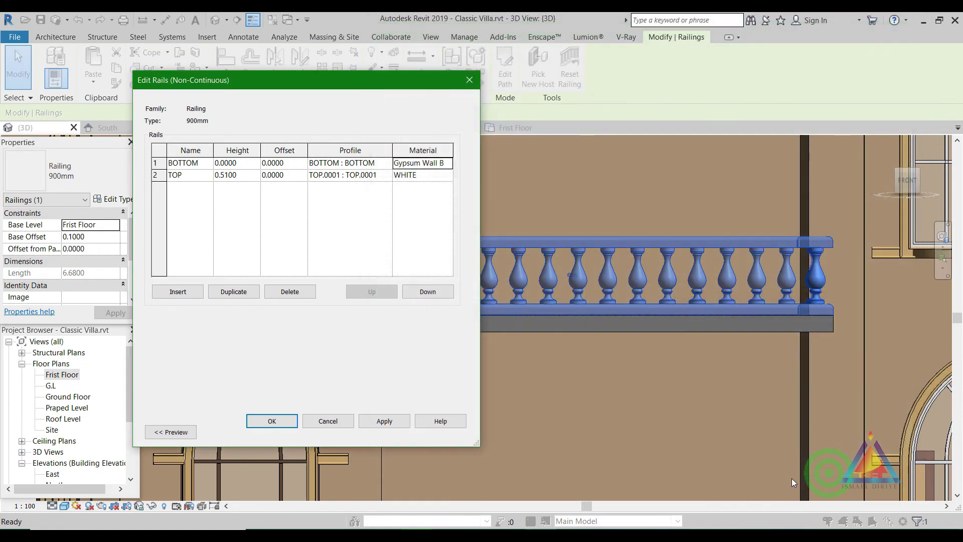
Give the TOP rail Gypsum Wall Board as well and apply the type changes.
left_click(436, 167)
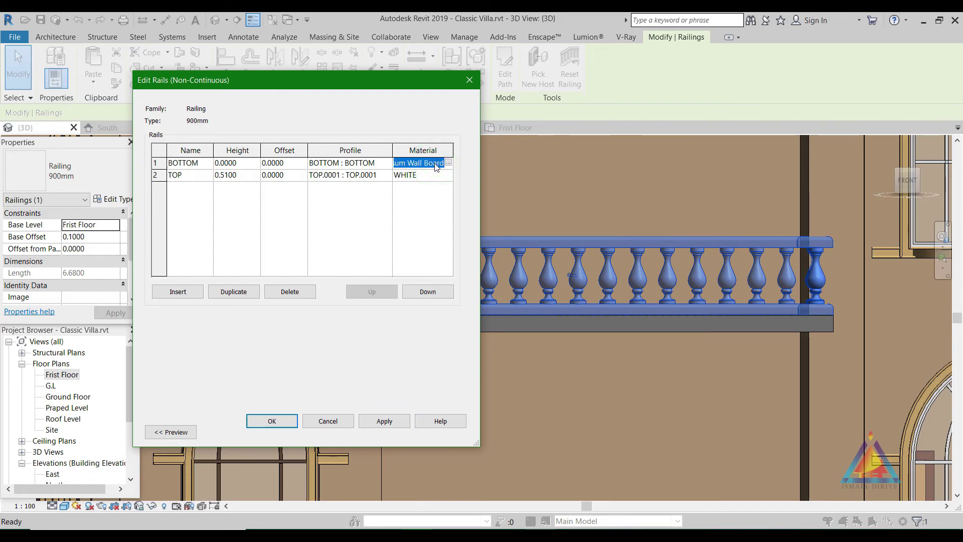
left_click(426, 179)
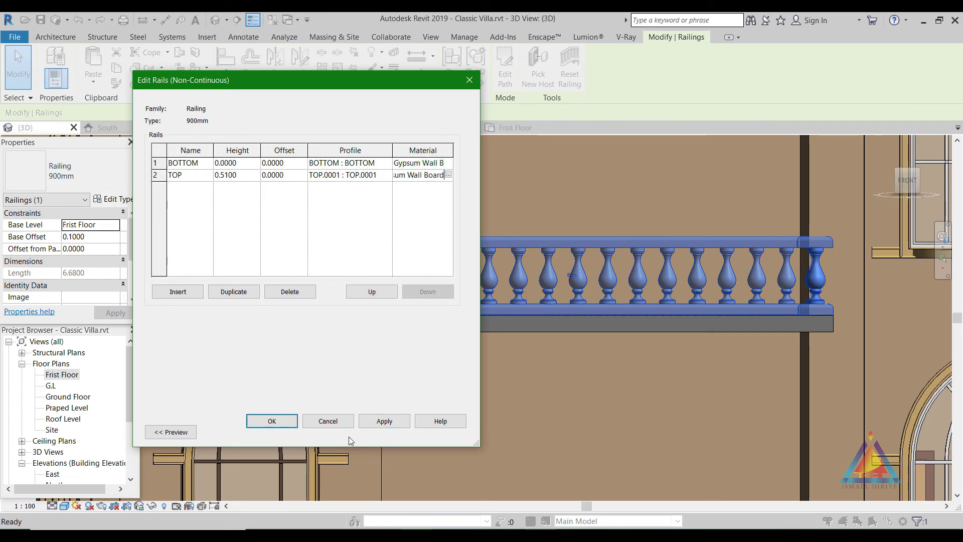
left_click(385, 421)
left_click(271, 421)
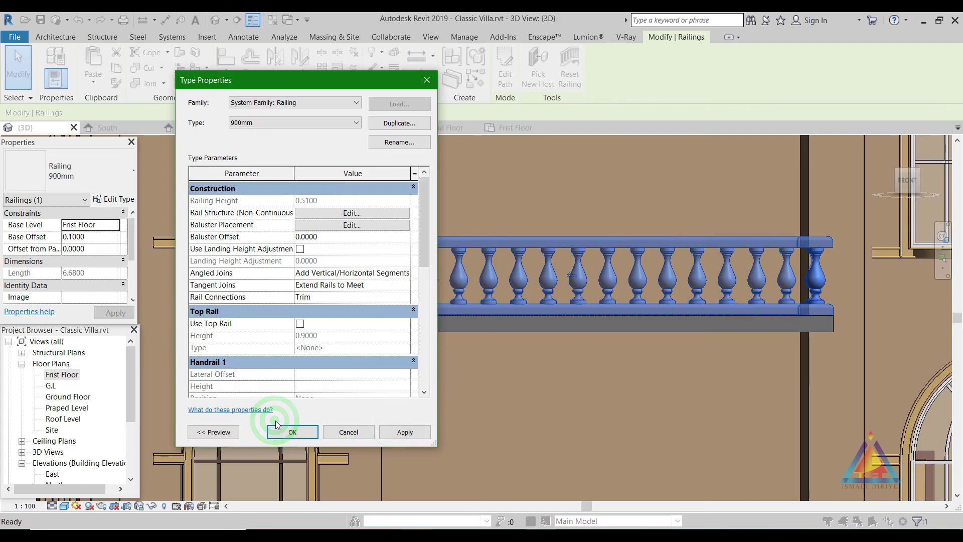
left_click(278, 425)
scroll(337, 349, "down", 3)
left_click(899, 389)
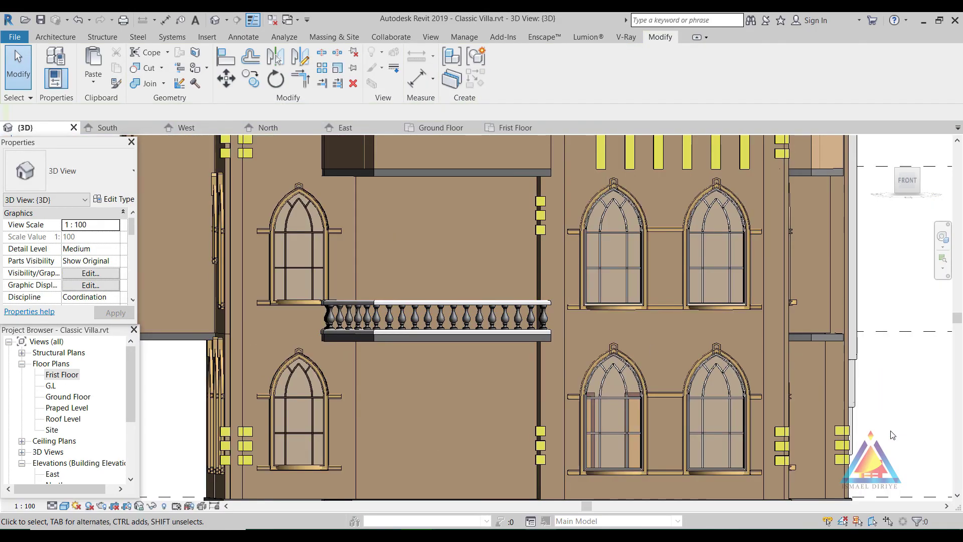
middle_click_drag(893, 434, 396, 312, "shift")
scroll(395, 312, "up", 3)
scroll(284, 363, "up", 2)
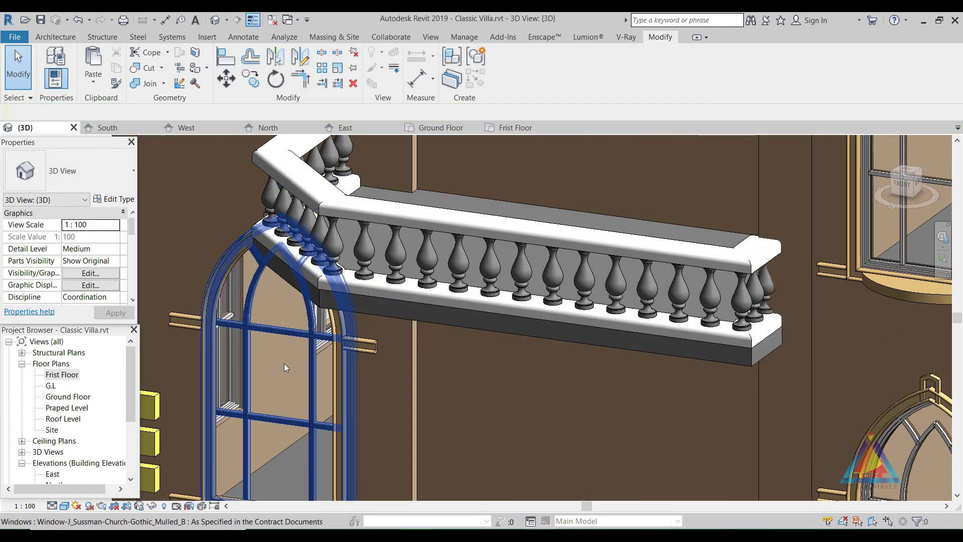